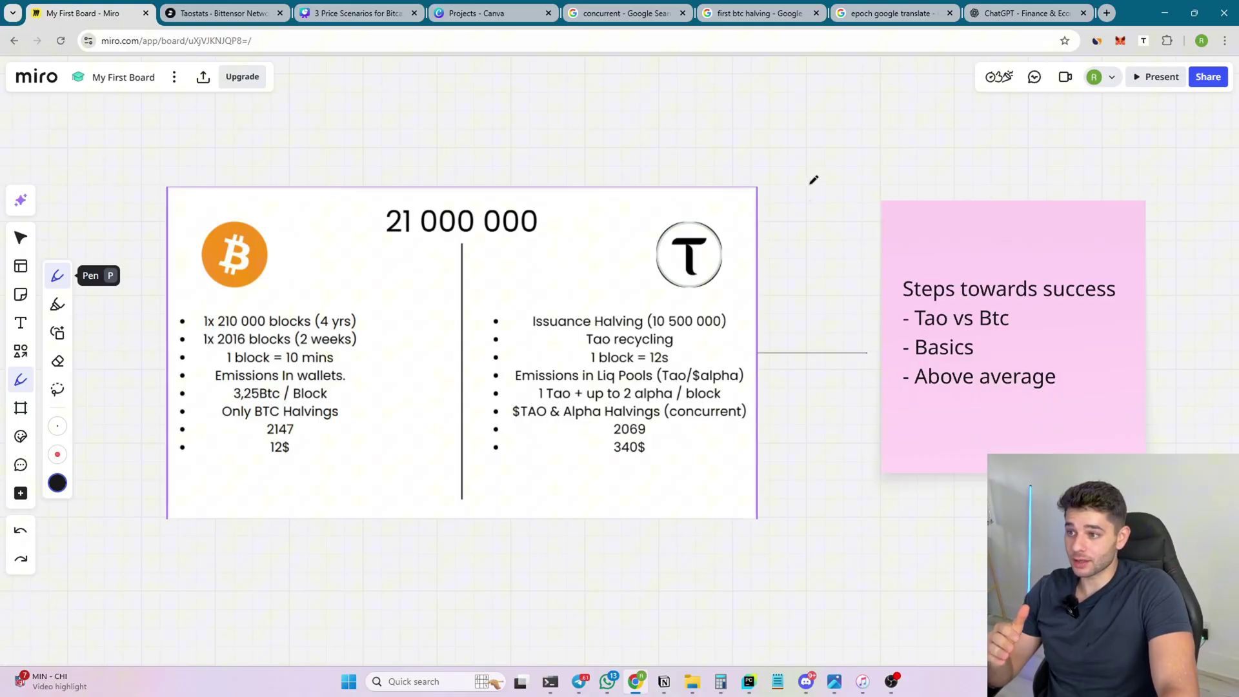
- Draw an arrow and an X over (4 yrs), and underline Issuance and 10 500 000
{"action": "mouse_move", "coordinate": [681, 120]}
{"action": "left_mouse_down"}
{"action": "mouse_move", "coordinate": [693, 127]}
{"action": "mouse_move", "coordinate": [645, 145]}
{"action": "left_mouse_up"}
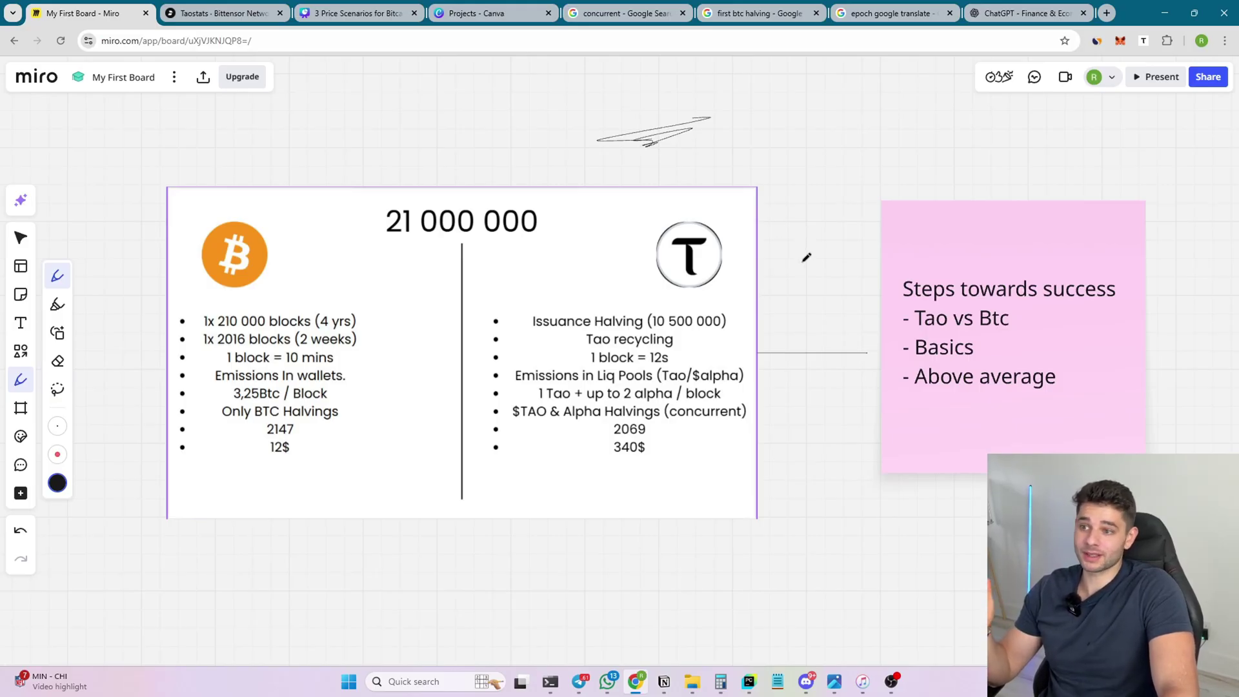
{"action": "scroll", "coordinate": [288, 333], "scroll_direction": "up", "scroll_amount": 2}
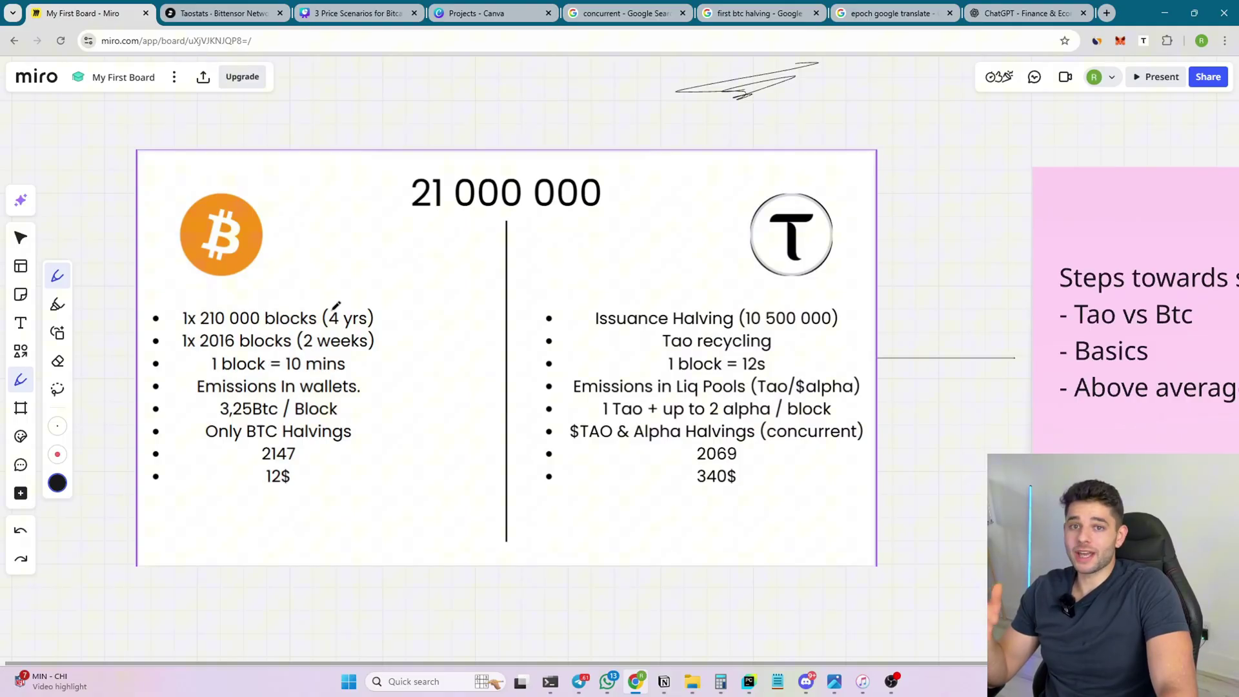
{"action": "mouse_move", "coordinate": [333, 286]}
{"action": "left_mouse_down"}
{"action": "mouse_move", "coordinate": [359, 303]}
{"action": "mouse_move", "coordinate": [340, 307]}
{"action": "left_mouse_up"}
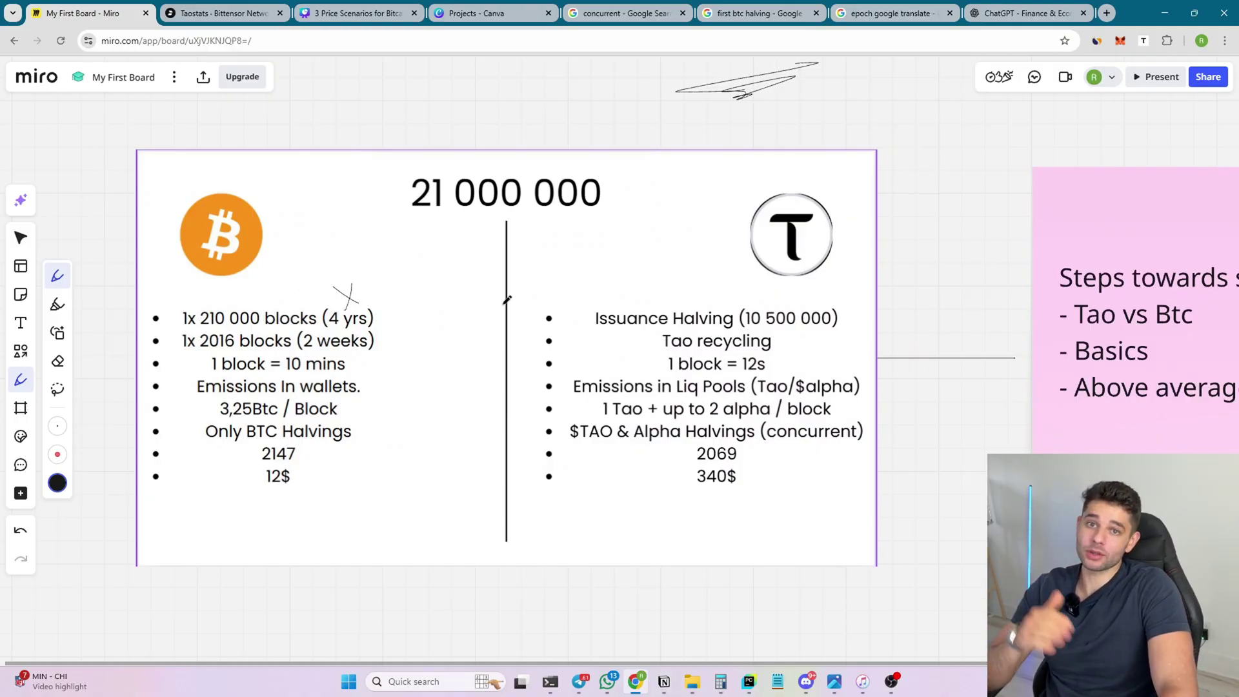
{"action": "mouse_move", "coordinate": [642, 330]}
{"action": "left_mouse_down"}
{"action": "mouse_move", "coordinate": [605, 332]}
{"action": "mouse_move", "coordinate": [633, 327]}
{"action": "left_mouse_up"}
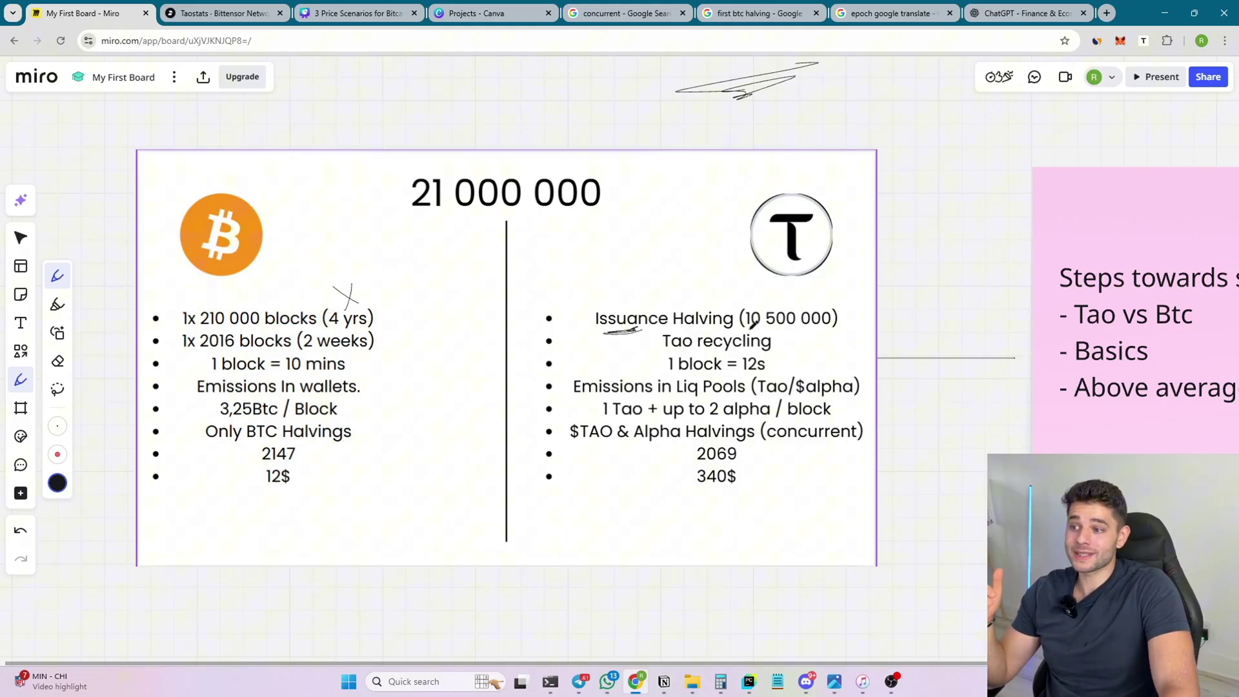
{"action": "left_click_drag", "start_coordinate": [749, 329], "coordinate": [845, 326]}
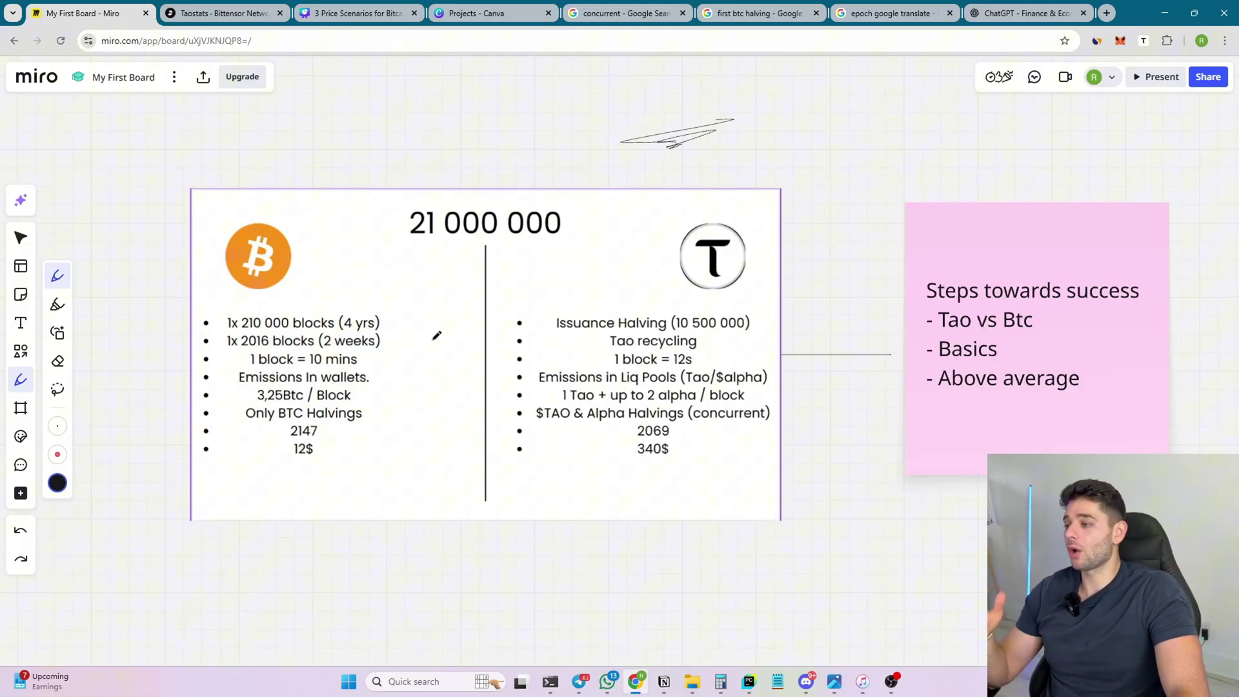
- Arrow the Bitcoin block counts, underline 2016 blocks, arrow Tao recycling, circle Issuance Halving
{"action": "mouse_move", "coordinate": [454, 336]}
{"action": "left_mouse_down"}
{"action": "mouse_move", "coordinate": [411, 342]}
{"action": "mouse_move", "coordinate": [427, 347]}
{"action": "left_mouse_up"}
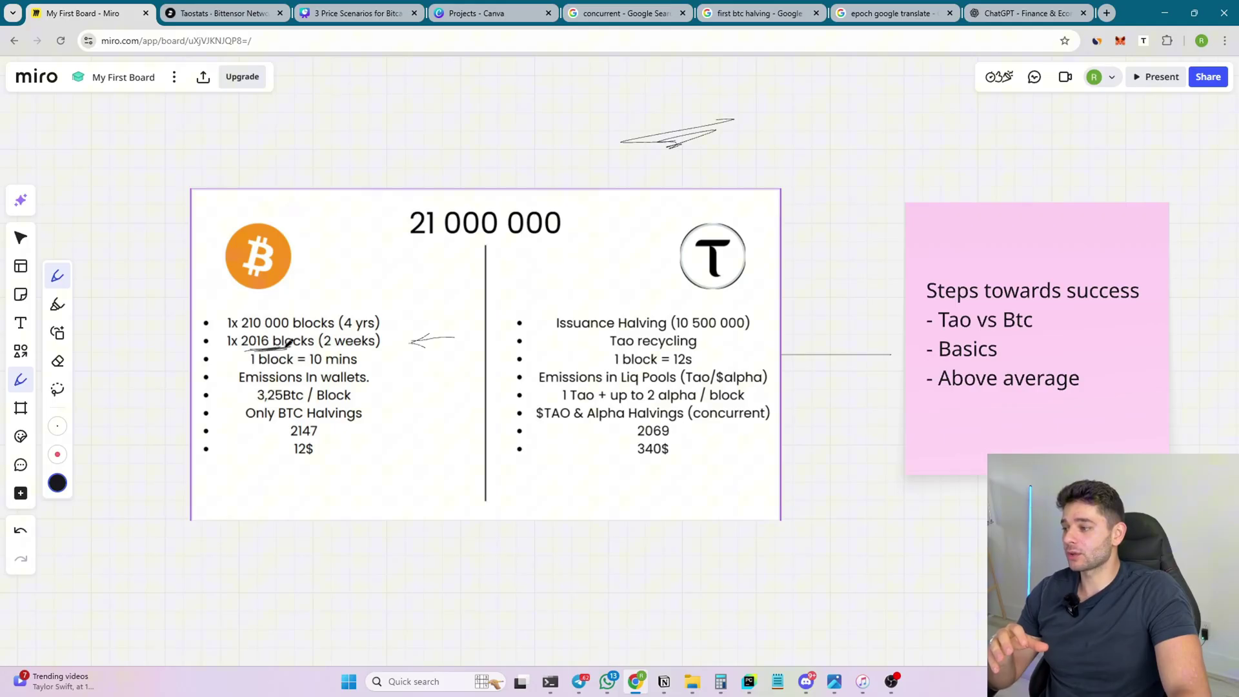
{"action": "left_click_drag", "start_coordinate": [245, 350], "coordinate": [296, 349]}
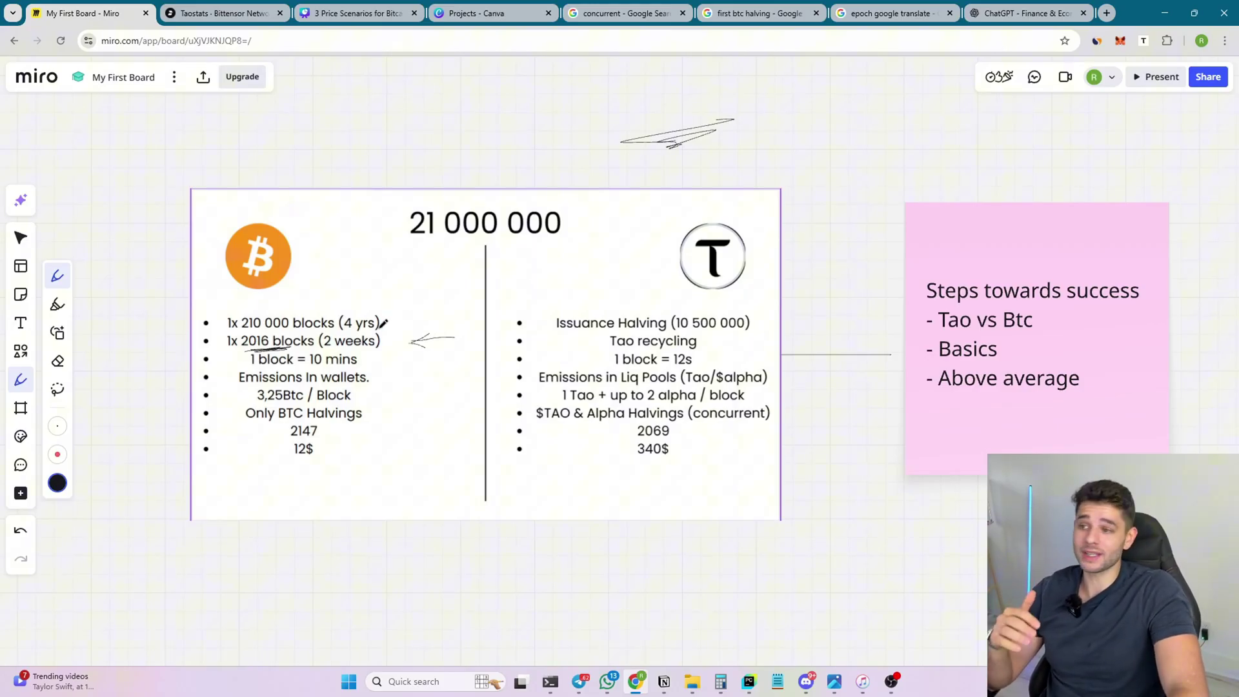
{"action": "mouse_move", "coordinate": [403, 276]}
{"action": "left_mouse_down"}
{"action": "mouse_move", "coordinate": [445, 283]}
{"action": "mouse_move", "coordinate": [460, 304]}
{"action": "left_mouse_up"}
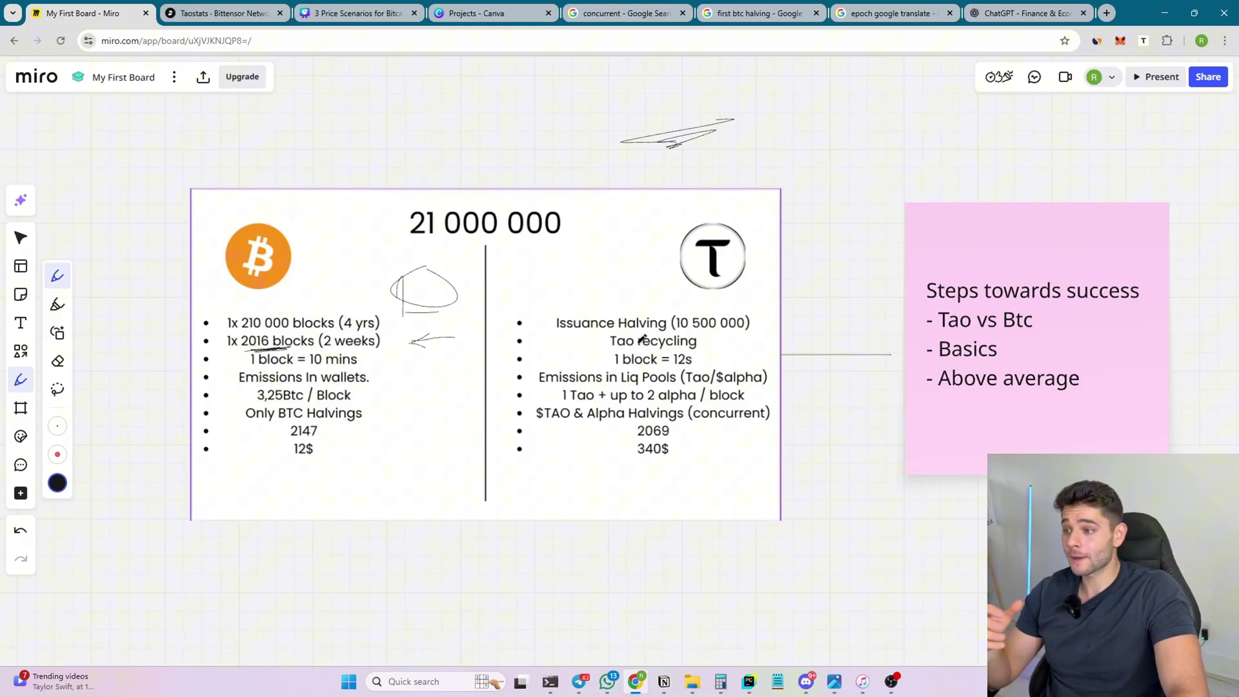
{"action": "mouse_move", "coordinate": [534, 337]}
{"action": "left_mouse_down"}
{"action": "mouse_move", "coordinate": [567, 326]}
{"action": "mouse_move", "coordinate": [576, 343]}
{"action": "left_mouse_up"}
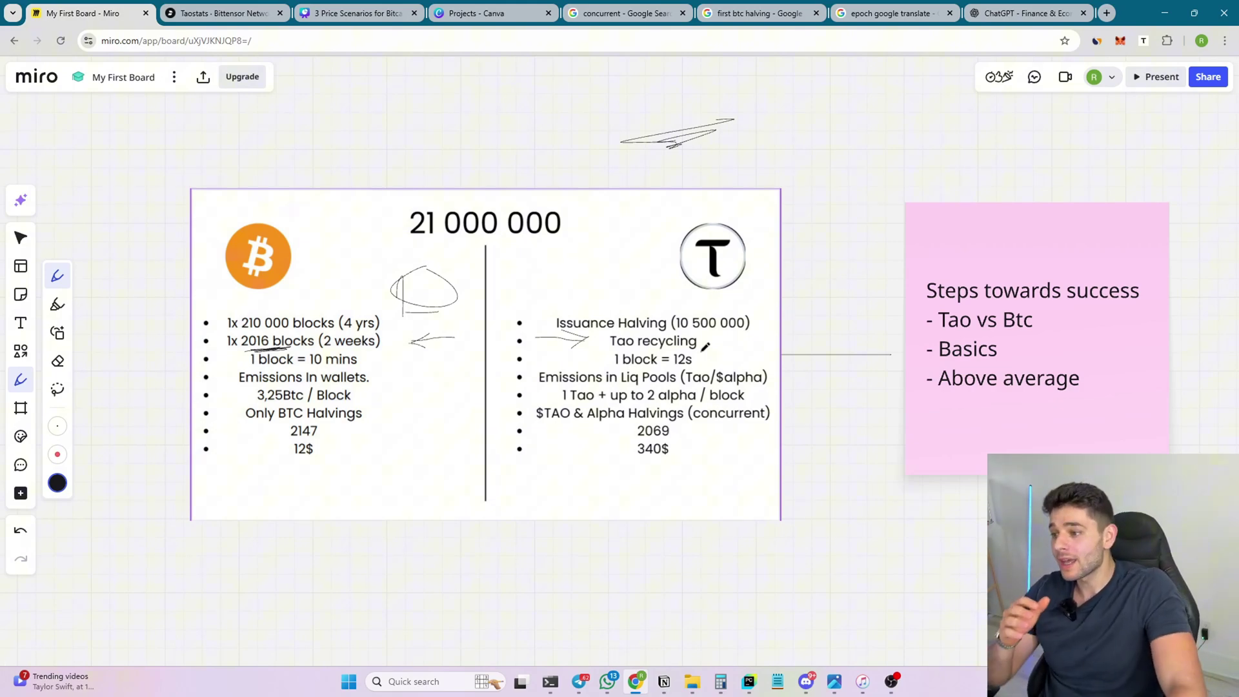
{"action": "mouse_move", "coordinate": [610, 303]}
{"action": "left_mouse_down"}
{"action": "mouse_move", "coordinate": [548, 322]}
{"action": "mouse_move", "coordinate": [615, 308]}
{"action": "left_mouse_up"}
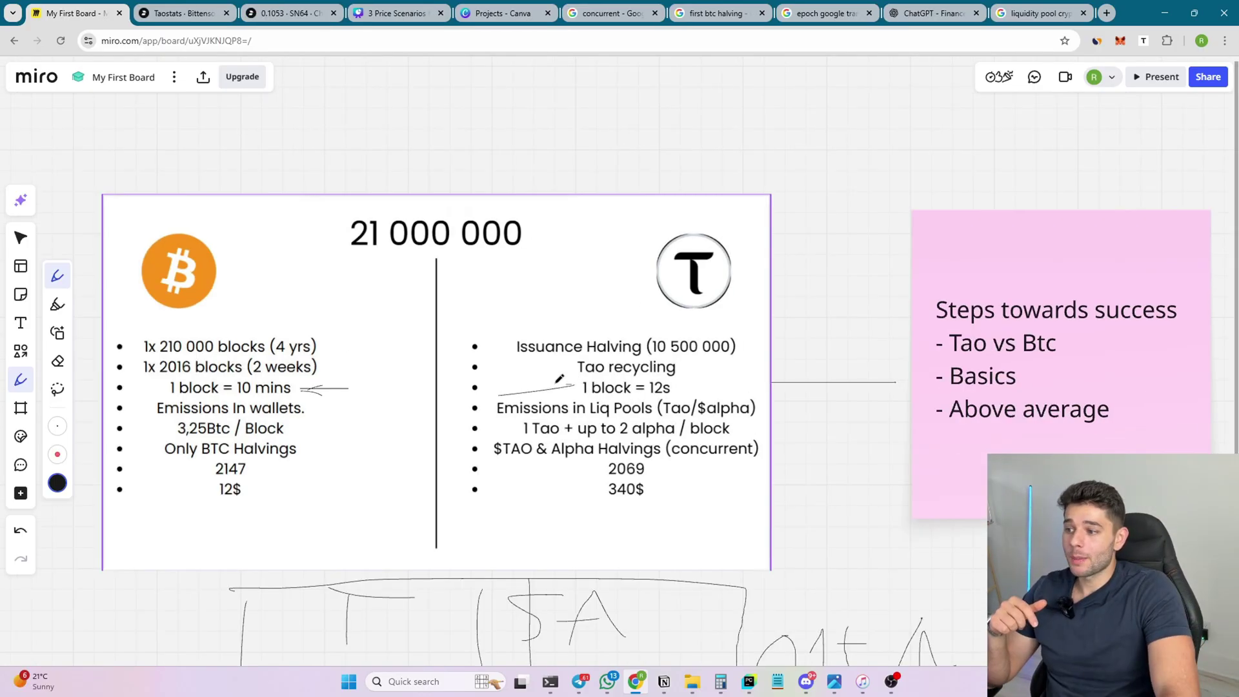
- Draw arrows at 1 block = 12s and both Emissions lines, underlining Emissions in Liq
{"action": "left_click_drag", "start_coordinate": [526, 380], "coordinate": [554, 397]}
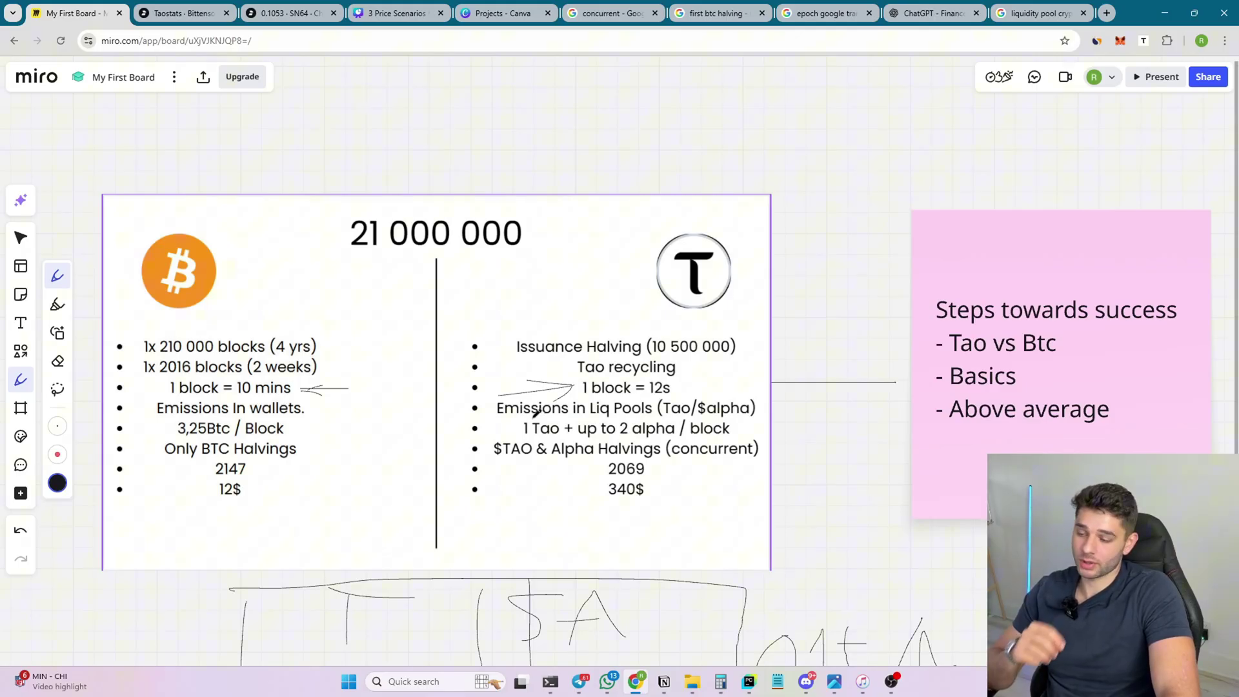
{"action": "left_click_drag", "start_coordinate": [347, 408], "coordinate": [329, 409]}
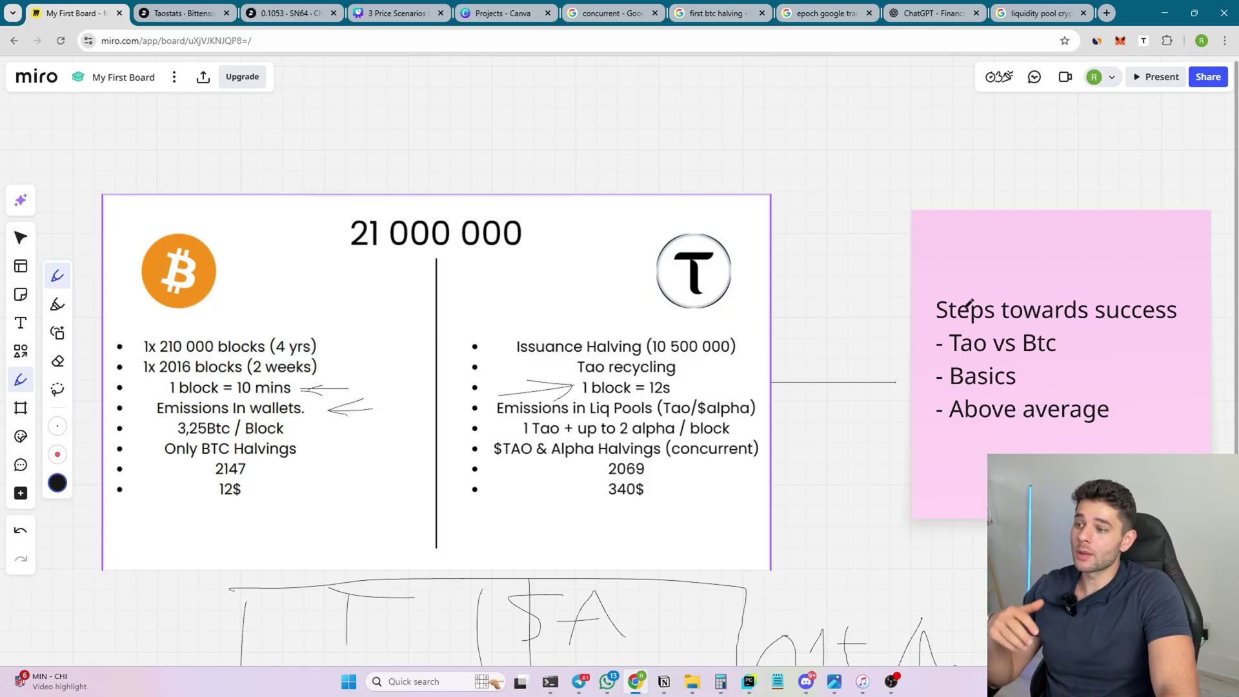
{"action": "mouse_move", "coordinate": [430, 410]}
{"action": "left_mouse_down"}
{"action": "mouse_move", "coordinate": [488, 406]}
{"action": "mouse_move", "coordinate": [477, 413]}
{"action": "left_mouse_up"}
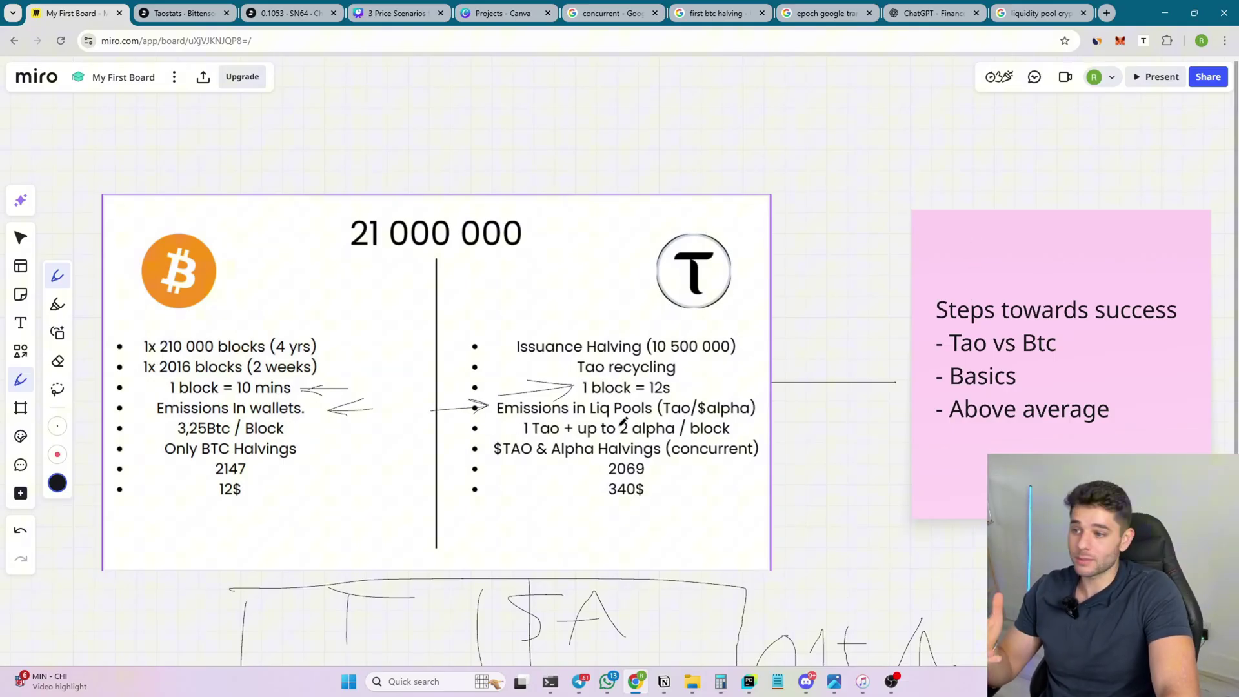
{"action": "left_click_drag", "start_coordinate": [503, 416], "coordinate": [588, 416]}
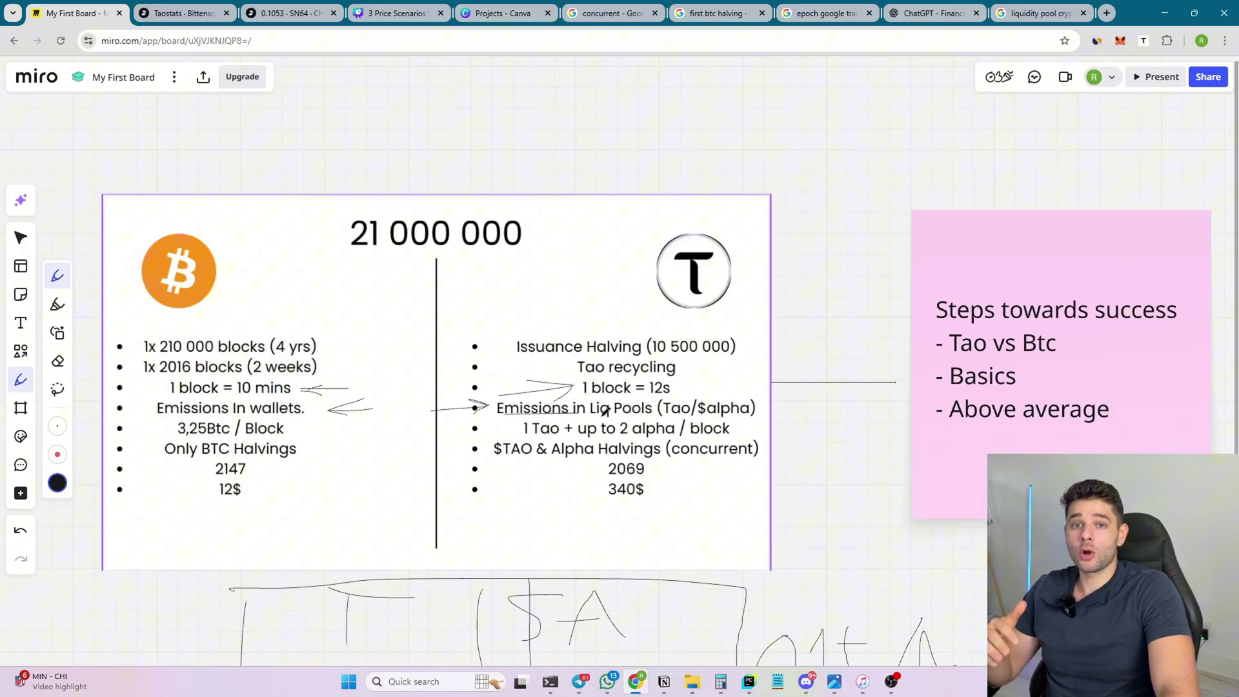
- Circle Tao in Tao/$alpha, arrow 3,25Btc / Block, and underline 1 Tao and 2 alpha / block
{"action": "mouse_move", "coordinate": [683, 389]}
{"action": "left_mouse_down"}
{"action": "mouse_move", "coordinate": [700, 425]}
{"action": "mouse_move", "coordinate": [713, 389]}
{"action": "left_mouse_up"}
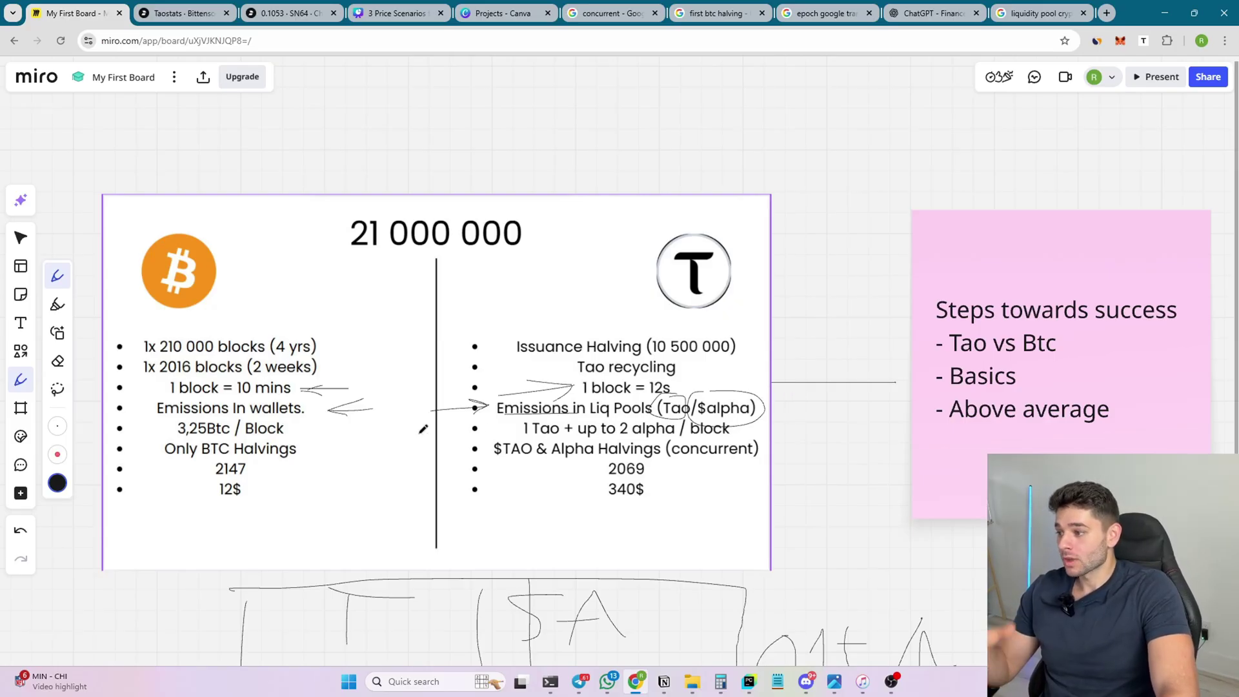
{"action": "mouse_move", "coordinate": [357, 424]}
{"action": "left_mouse_down"}
{"action": "mouse_move", "coordinate": [311, 425]}
{"action": "mouse_move", "coordinate": [348, 433]}
{"action": "left_mouse_up"}
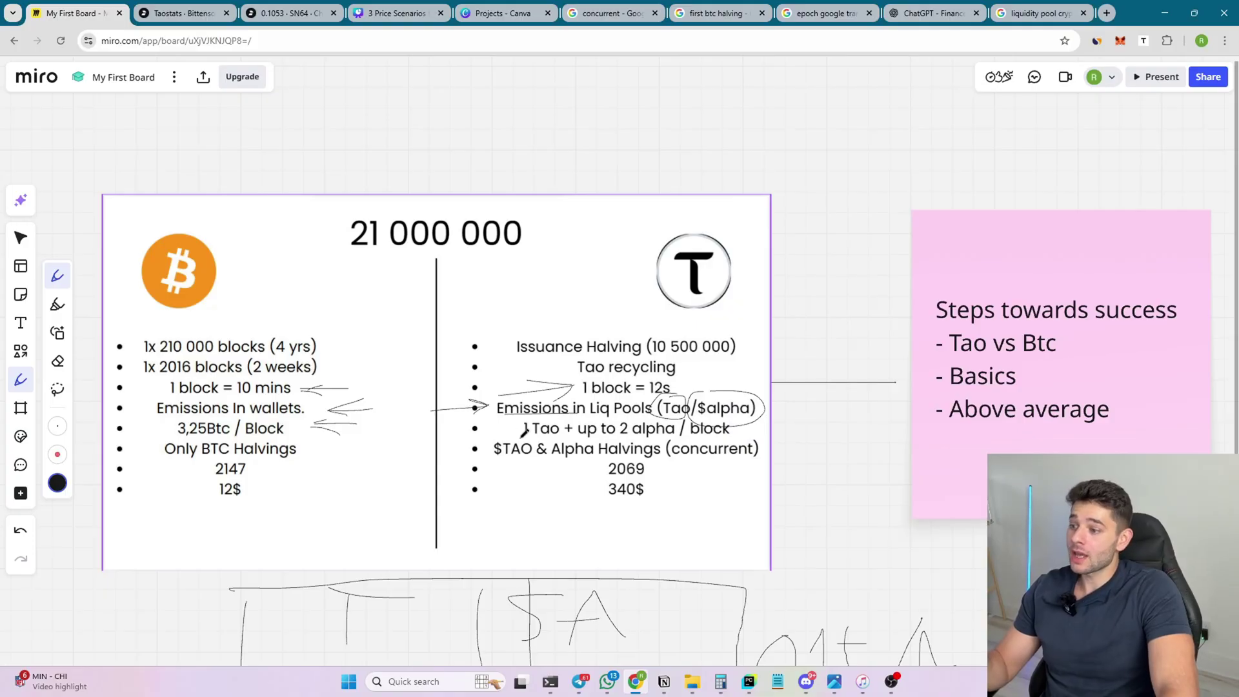
{"action": "left_click_drag", "start_coordinate": [522, 437], "coordinate": [553, 433]}
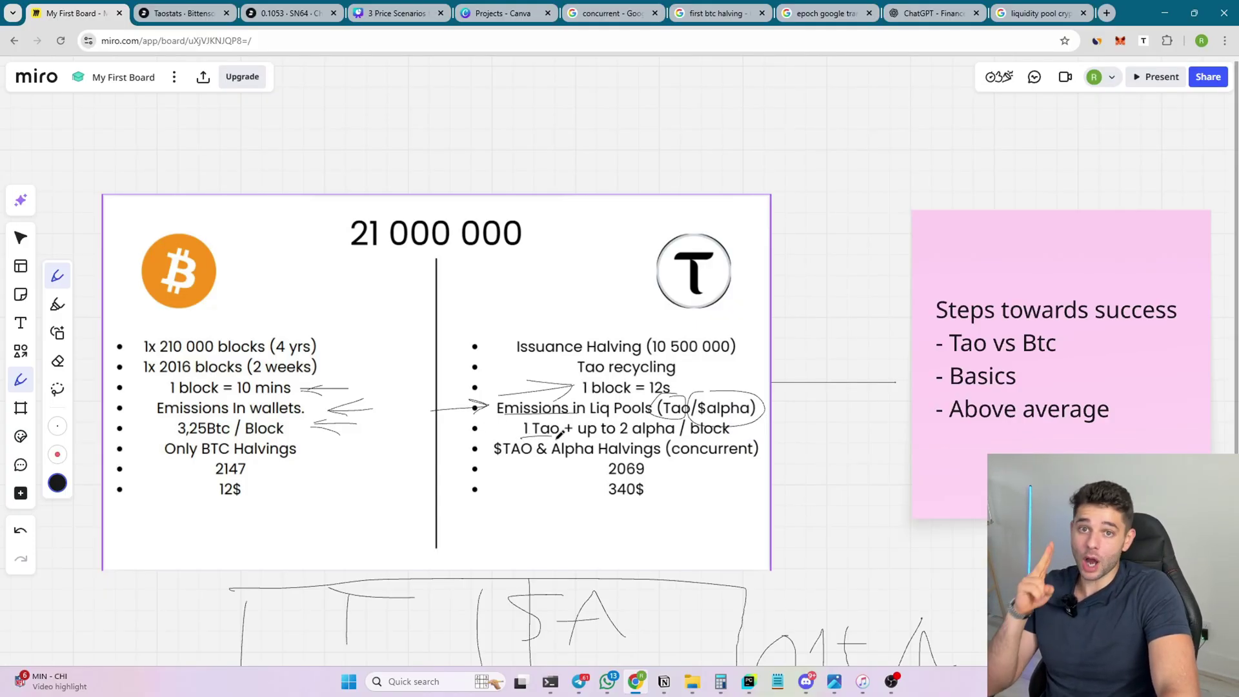
{"action": "left_click_drag", "start_coordinate": [620, 435], "coordinate": [719, 433]}
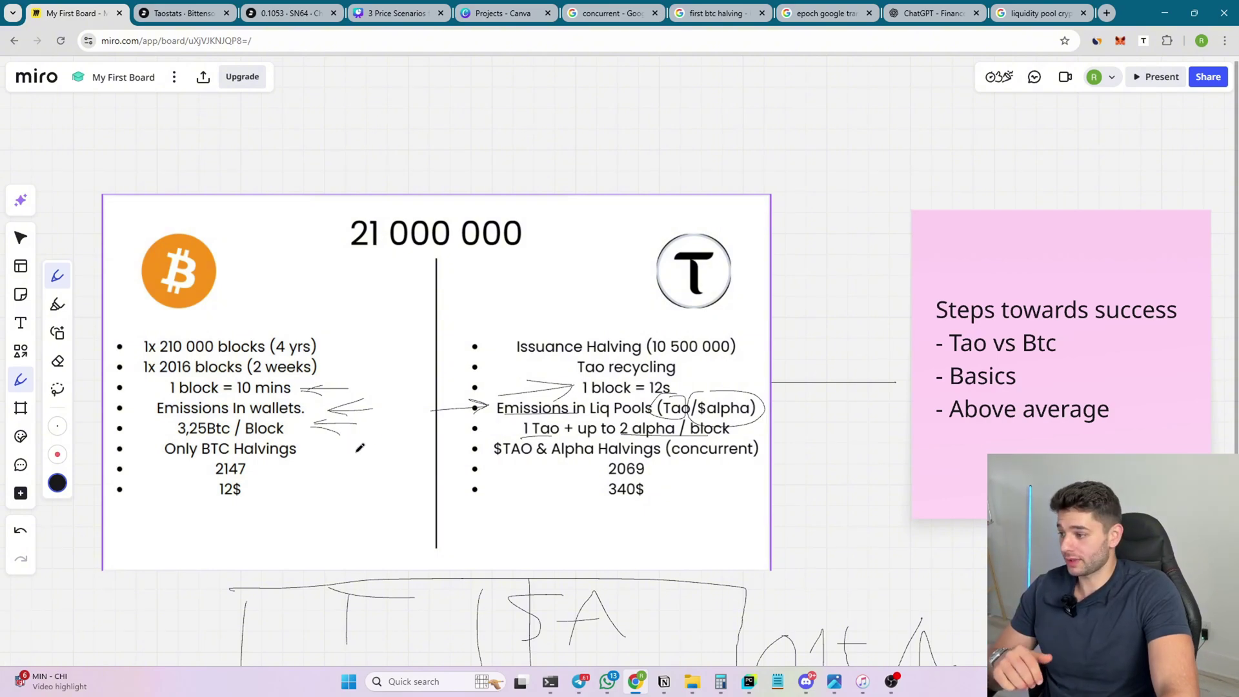
- Arrow Only BTC Halvings, underline (concurrent), and add marks beside 12s and above $alpha
{"action": "left_click_drag", "start_coordinate": [361, 452], "coordinate": [310, 450]}
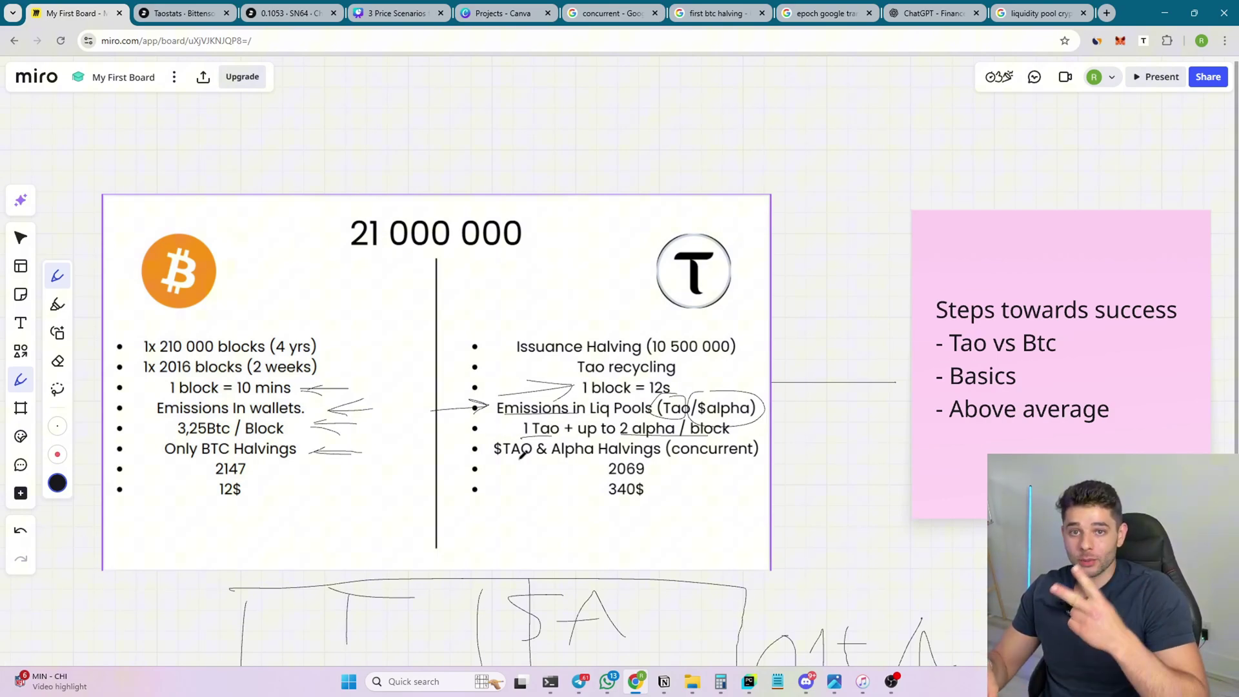
{"action": "mouse_move", "coordinate": [653, 470]}
{"action": "left_mouse_down"}
{"action": "mouse_move", "coordinate": [760, 460]}
{"action": "mouse_move", "coordinate": [714, 454]}
{"action": "left_mouse_up"}
{"action": "left_click_drag", "start_coordinate": [689, 373], "coordinate": [672, 392]}
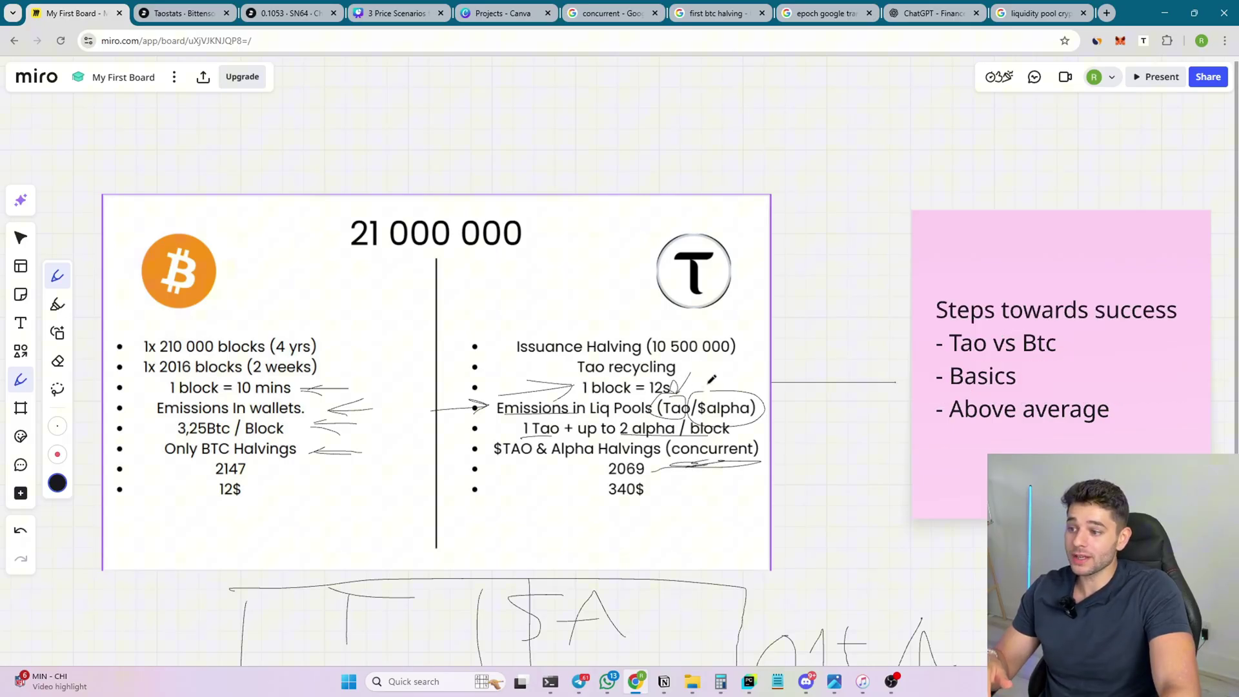
{"action": "left_click_drag", "start_coordinate": [736, 364], "coordinate": [732, 390]}
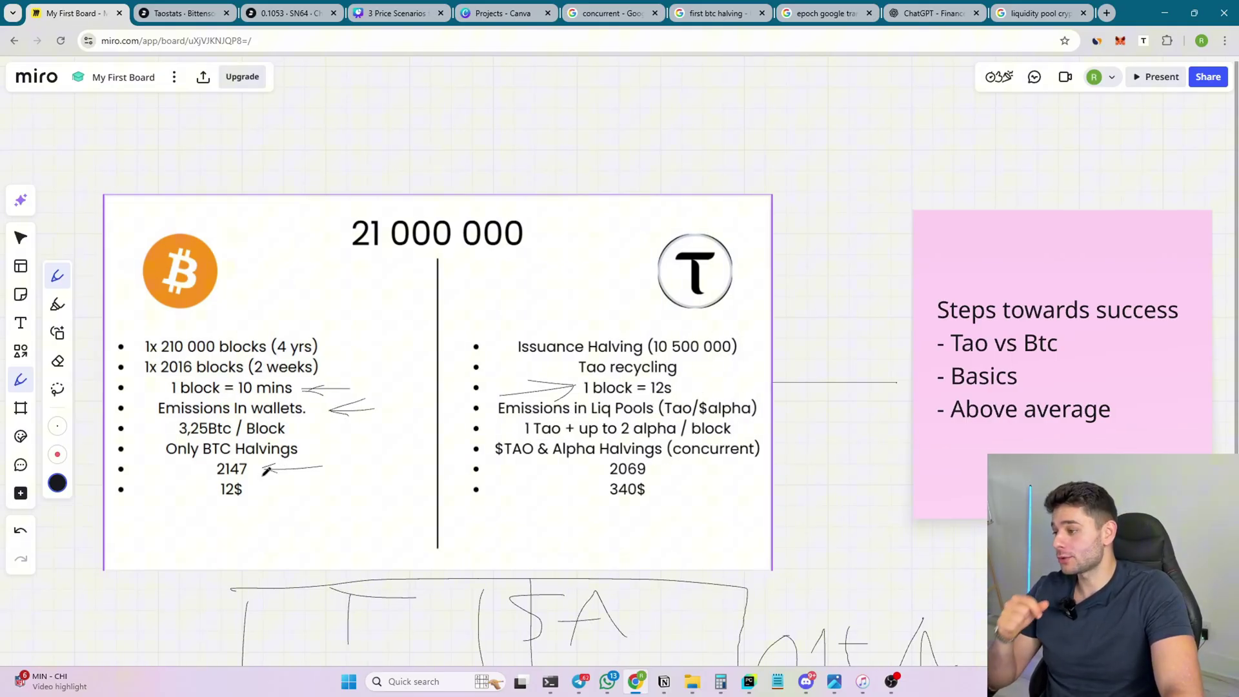
- Arrow 2069 and 12$, circle and arrow 340$, and loop around 21 000 000
{"action": "mouse_move", "coordinate": [503, 468]}
{"action": "left_mouse_down"}
{"action": "mouse_move", "coordinate": [581, 460]}
{"action": "mouse_move", "coordinate": [550, 467]}
{"action": "mouse_move", "coordinate": [565, 479]}
{"action": "left_mouse_up"}
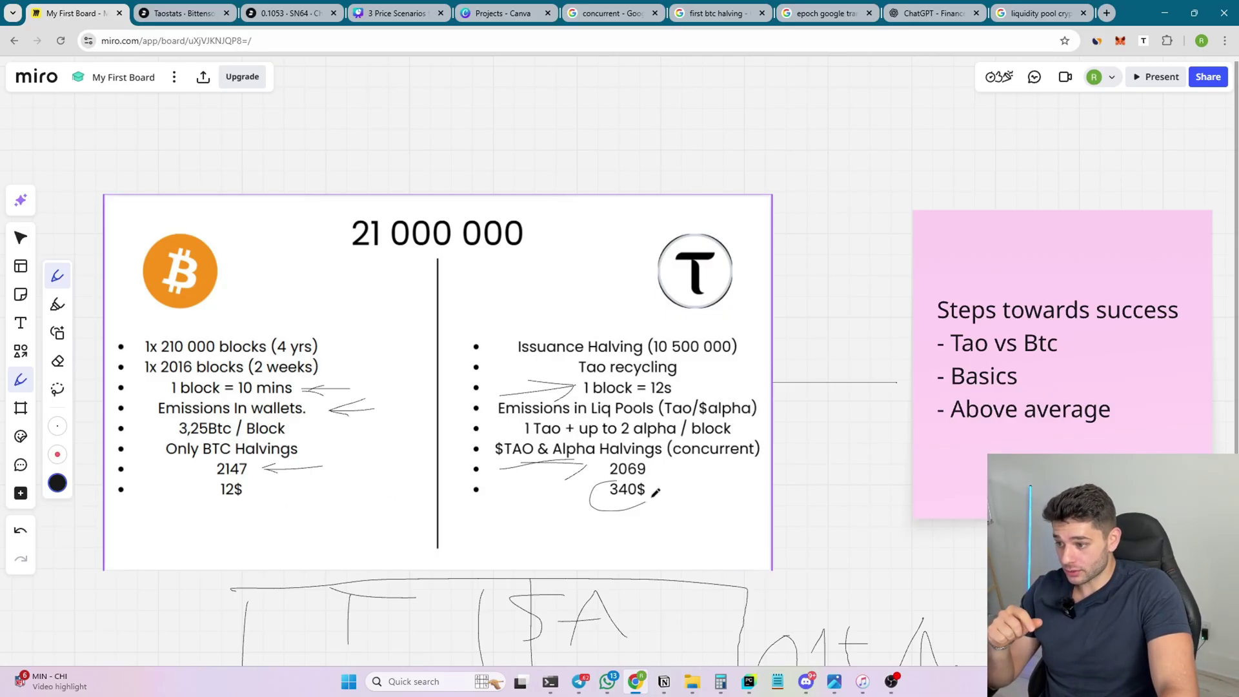
{"action": "mouse_move", "coordinate": [625, 479]}
{"action": "left_mouse_down"}
{"action": "mouse_move", "coordinate": [653, 487]}
{"action": "mouse_move", "coordinate": [638, 470]}
{"action": "left_mouse_up"}
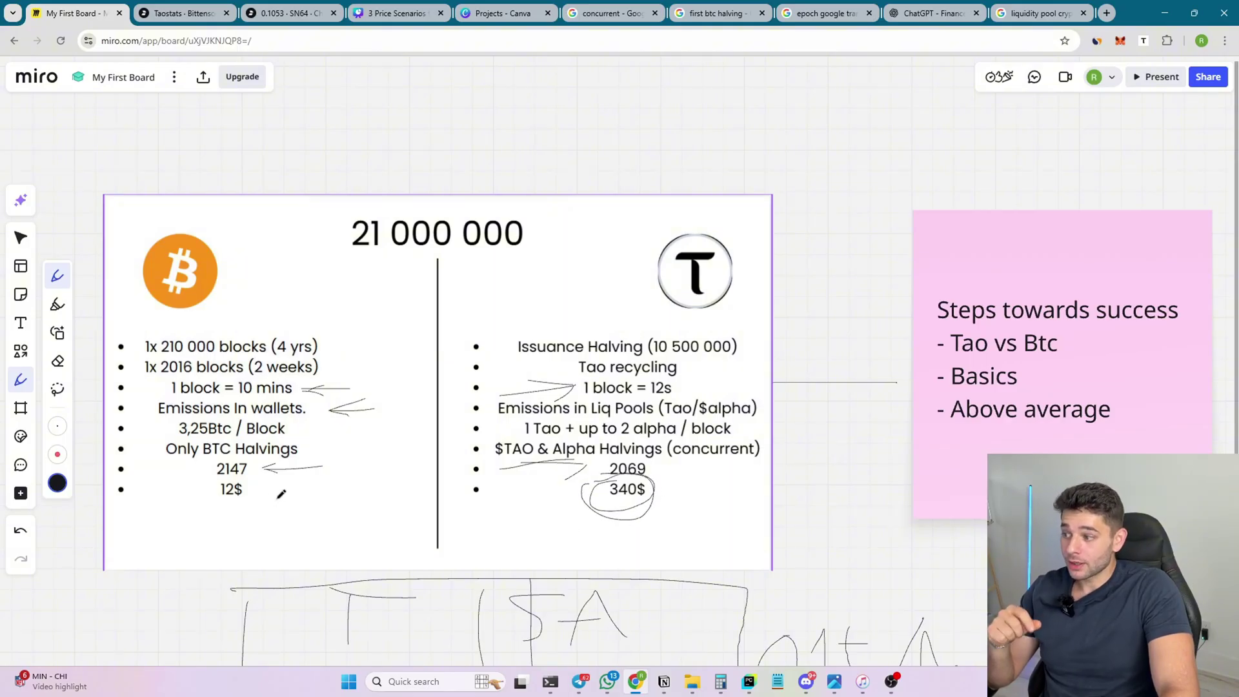
{"action": "mouse_move", "coordinate": [312, 489]}
{"action": "left_mouse_down"}
{"action": "mouse_move", "coordinate": [260, 488]}
{"action": "mouse_move", "coordinate": [282, 482]}
{"action": "mouse_move", "coordinate": [286, 500]}
{"action": "left_mouse_up"}
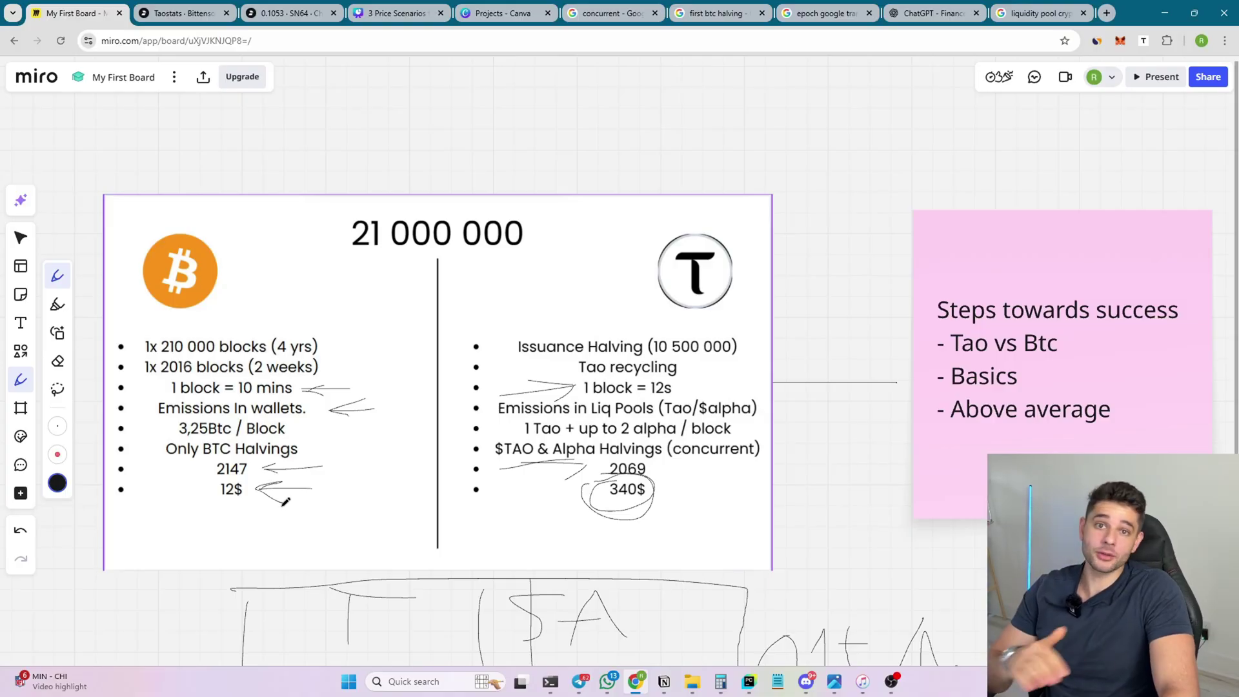
{"action": "mouse_move", "coordinate": [713, 494]}
{"action": "left_mouse_down"}
{"action": "mouse_move", "coordinate": [684, 476]}
{"action": "mouse_move", "coordinate": [675, 502]}
{"action": "left_mouse_up"}
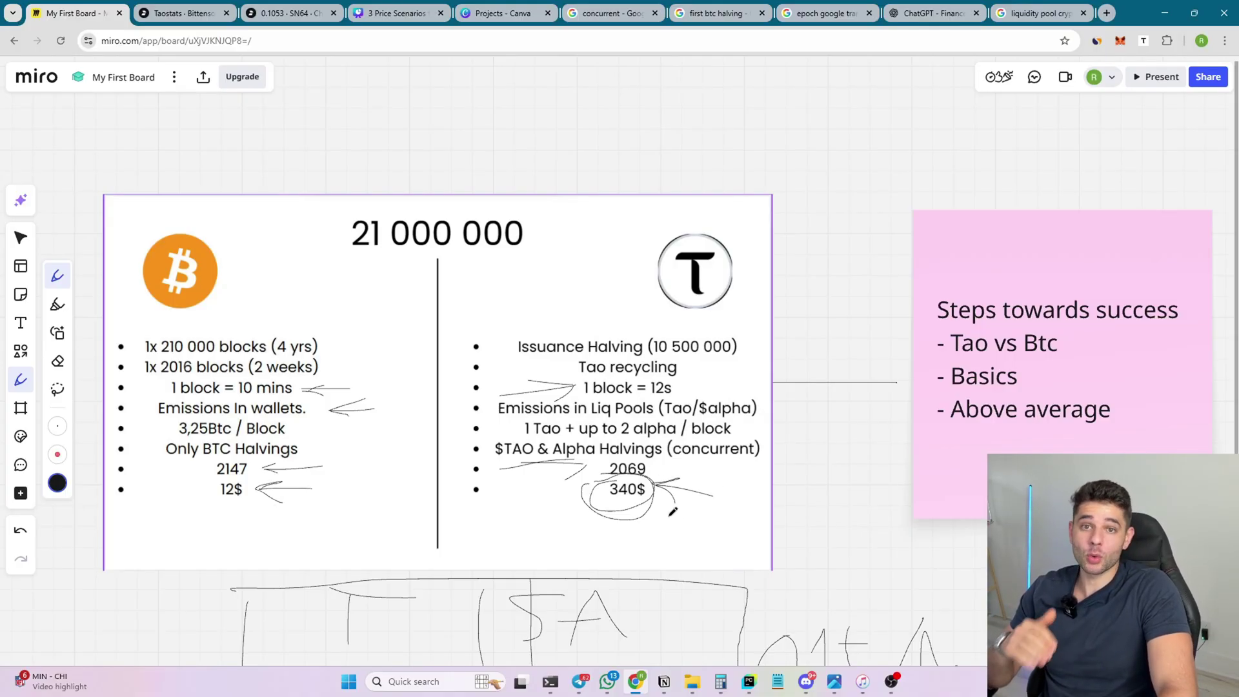
{"action": "mouse_move", "coordinate": [330, 208]}
{"action": "left_mouse_down"}
{"action": "mouse_move", "coordinate": [618, 223]}
{"action": "mouse_move", "coordinate": [278, 299]}
{"action": "left_mouse_up"}
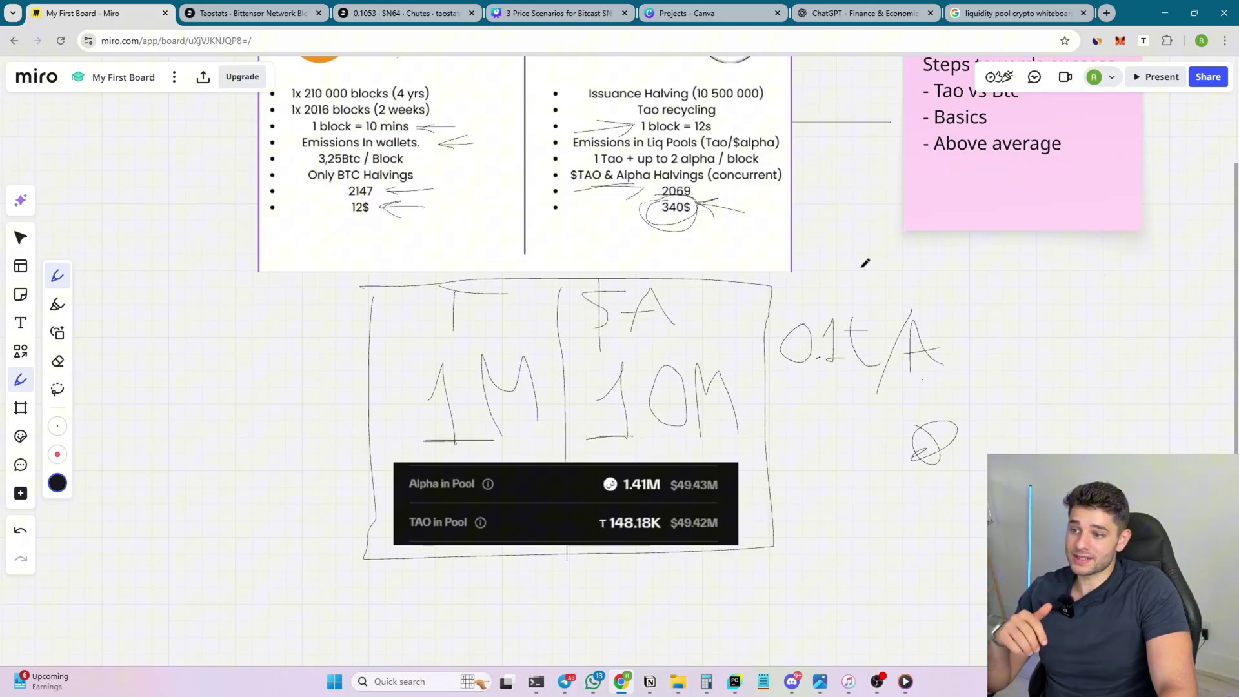
- Mark the 1M tao / 10M alpha pool sketch and underline the handwritten 0.1t/A price
{"action": "mouse_move", "coordinate": [855, 265]}
{"action": "left_mouse_down"}
{"action": "mouse_move", "coordinate": [840, 290]}
{"action": "mouse_move", "coordinate": [866, 286]}
{"action": "left_mouse_up"}
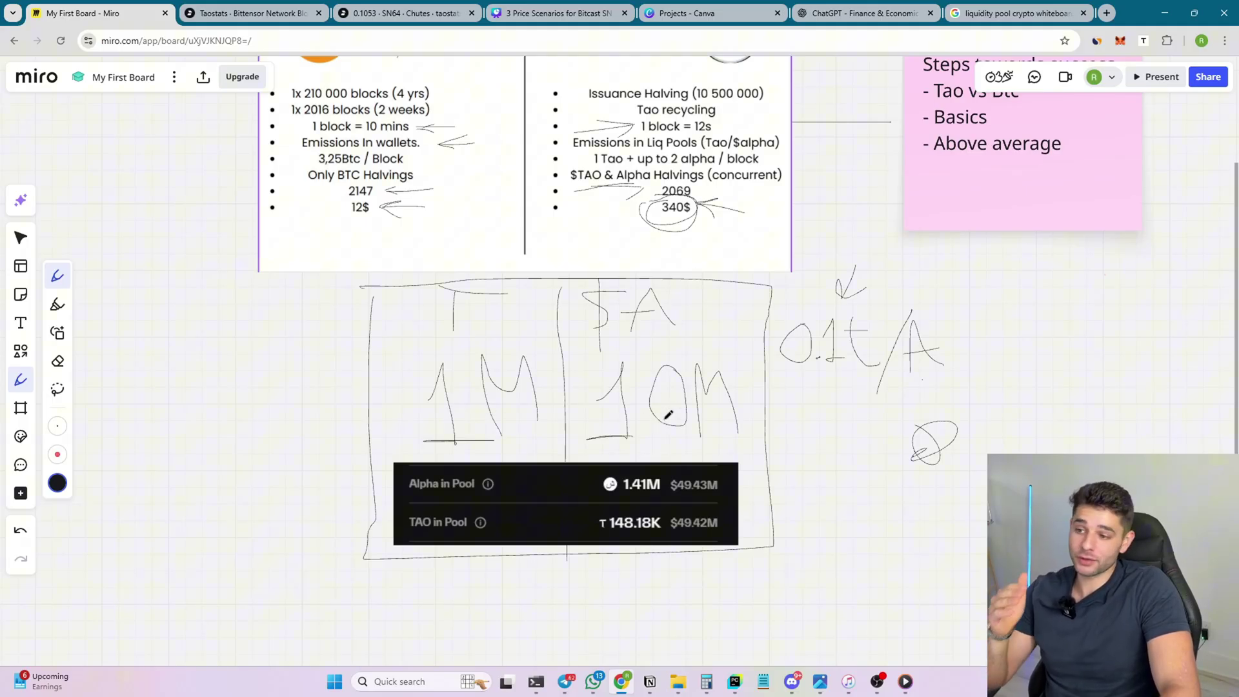
{"action": "left_click_drag", "start_coordinate": [789, 376], "coordinate": [889, 374]}
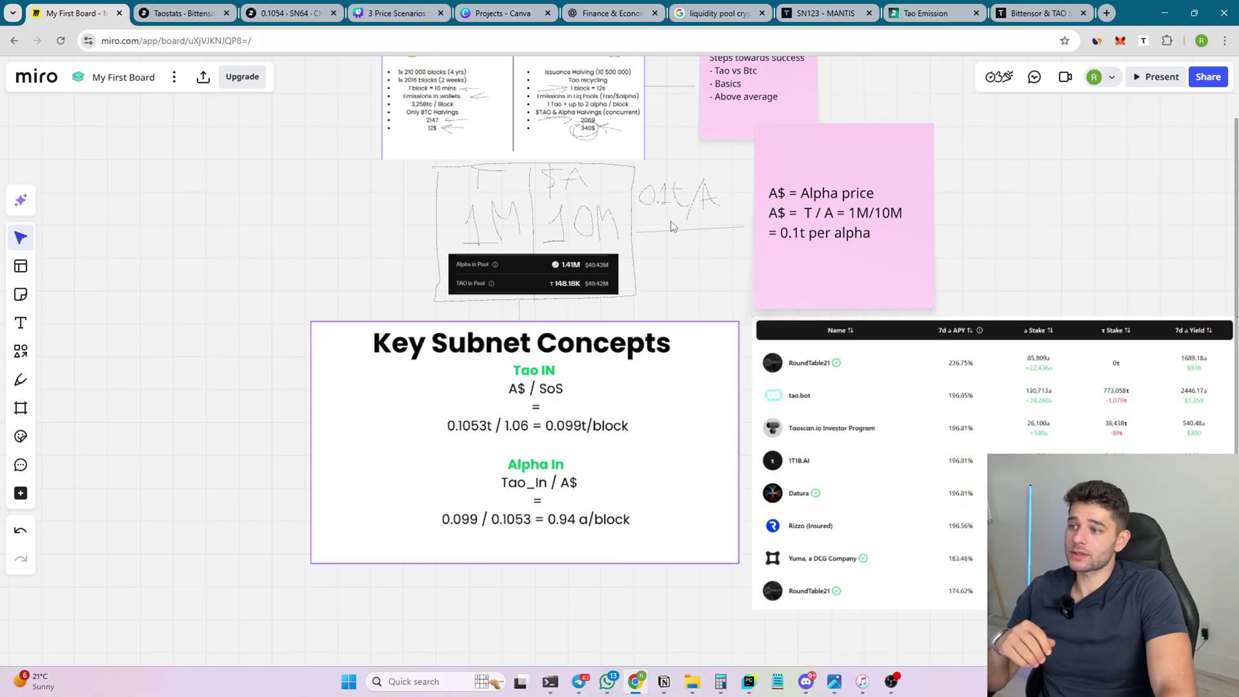
{"action": "scroll", "coordinate": [671, 220], "scroll_direction": "up", "scroll_amount": 3}
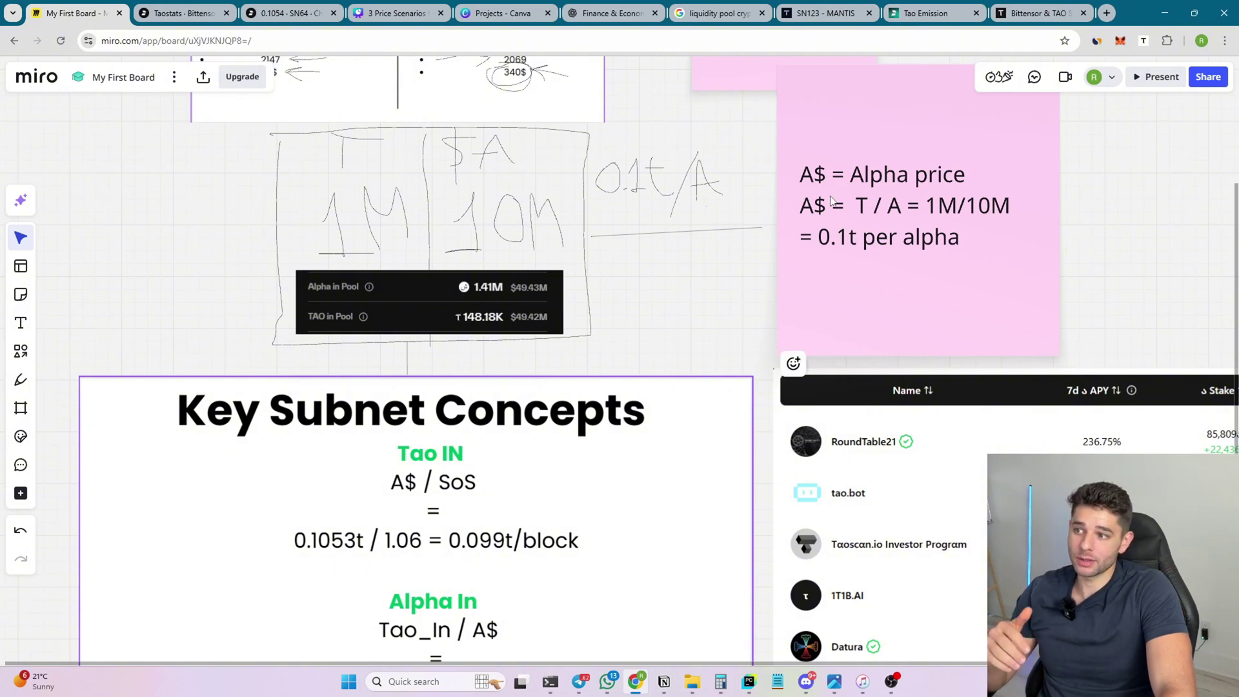
- Place the staking APY table screenshot beside the Key Subnet Concepts frame and center the view
{"action": "scroll", "coordinate": [682, 202], "scroll_direction": "down", "scroll_amount": 2}
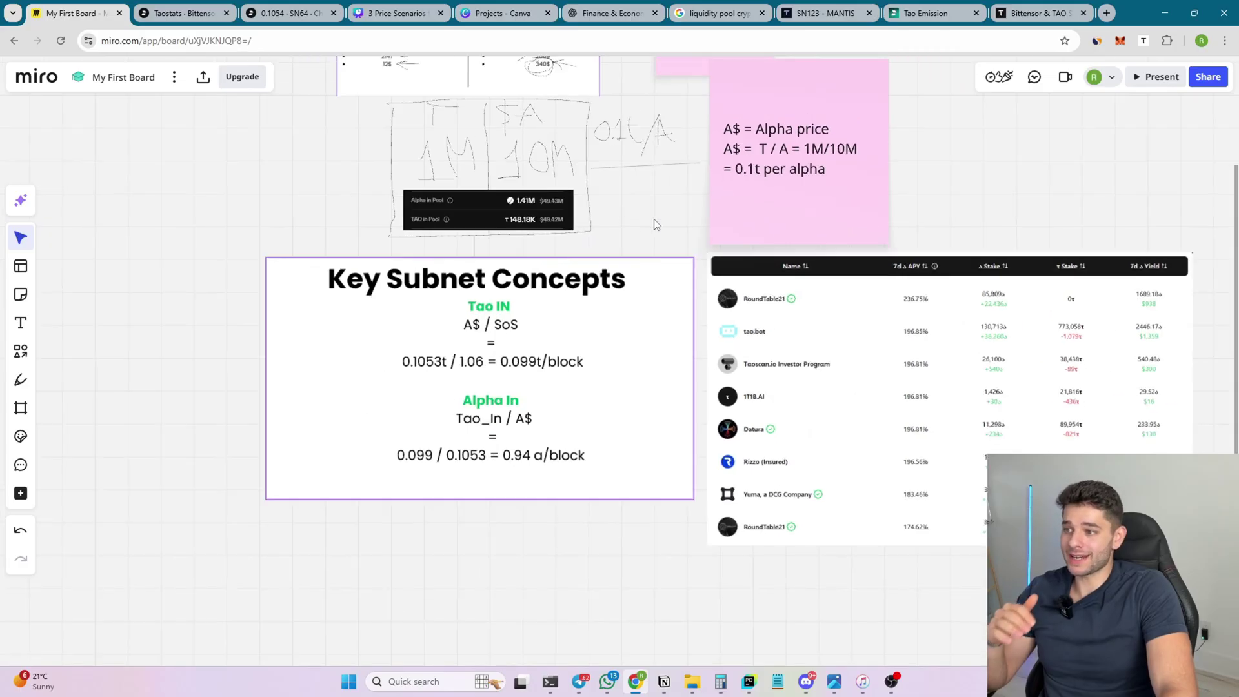
{"action": "scroll", "coordinate": [655, 218], "scroll_direction": "right", "scroll_amount": 3}
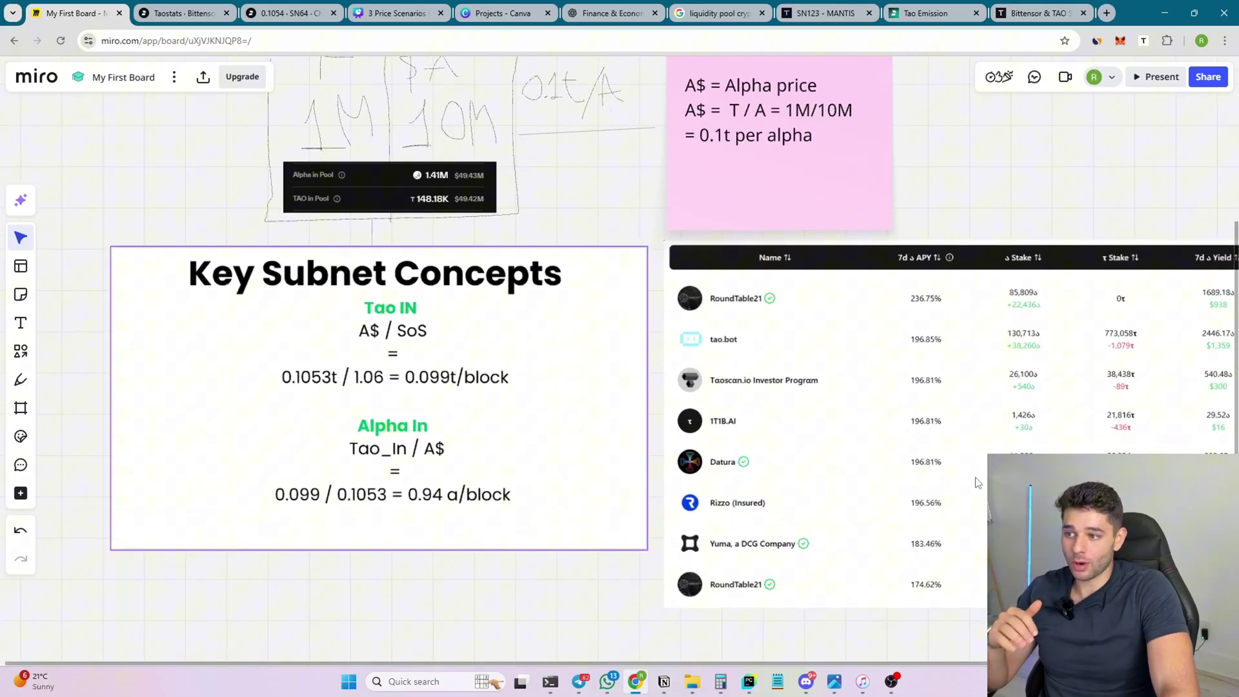
{"action": "scroll", "coordinate": [923, 345], "scroll_direction": "right", "scroll_amount": 3}
{"action": "scroll", "coordinate": [761, 382], "scroll_direction": "up", "scroll_amount": 2}
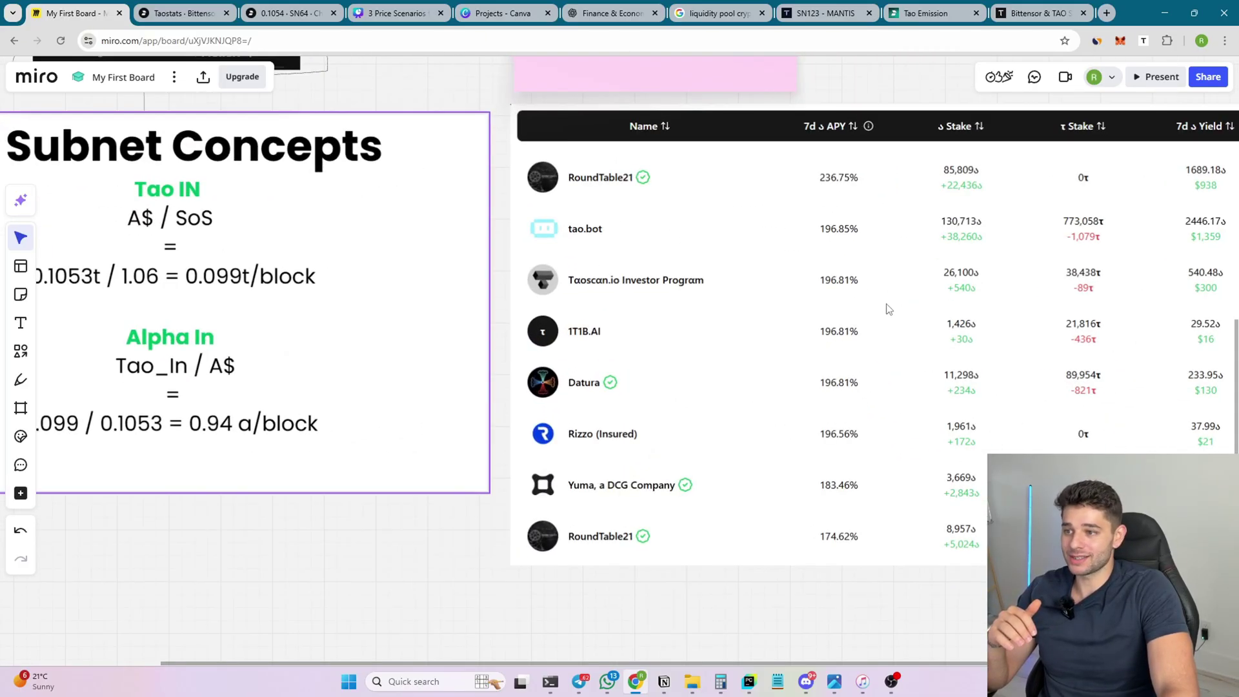
{"action": "left_click_drag", "start_coordinate": [871, 295], "coordinate": [792, 356]}
{"action": "left_click_drag", "start_coordinate": [728, 210], "coordinate": [794, 190]}
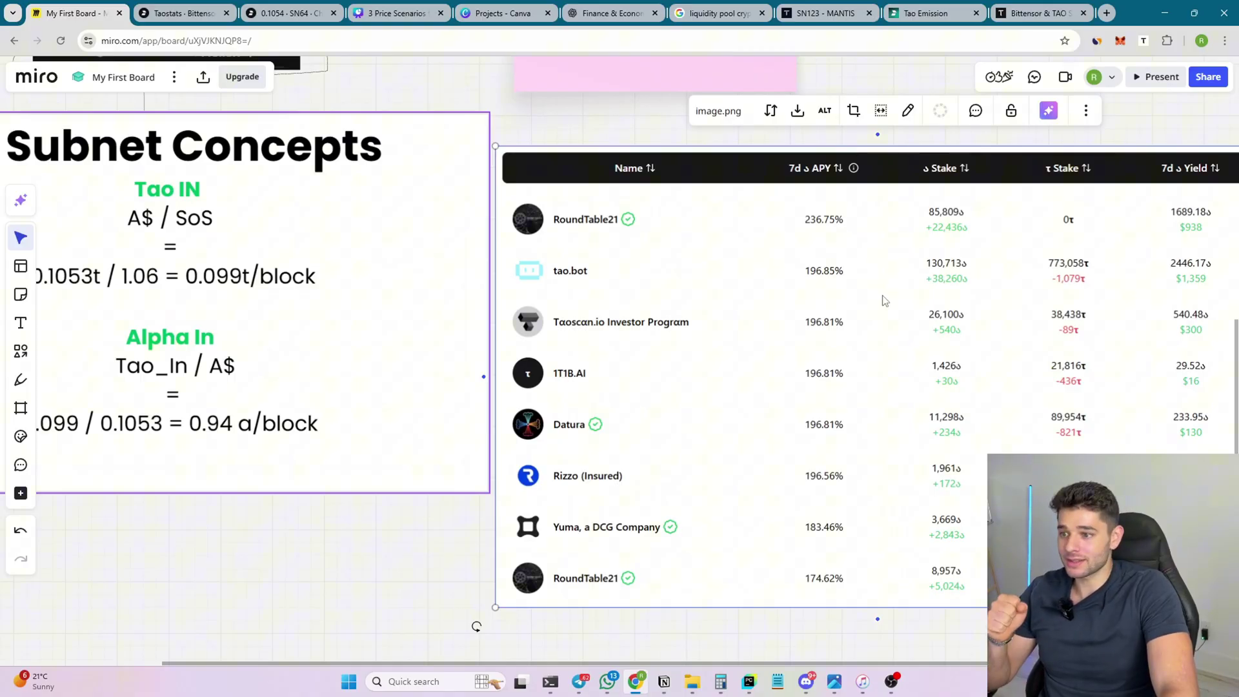
{"action": "scroll", "coordinate": [713, 288], "scroll_direction": "up", "scroll_amount": 1}
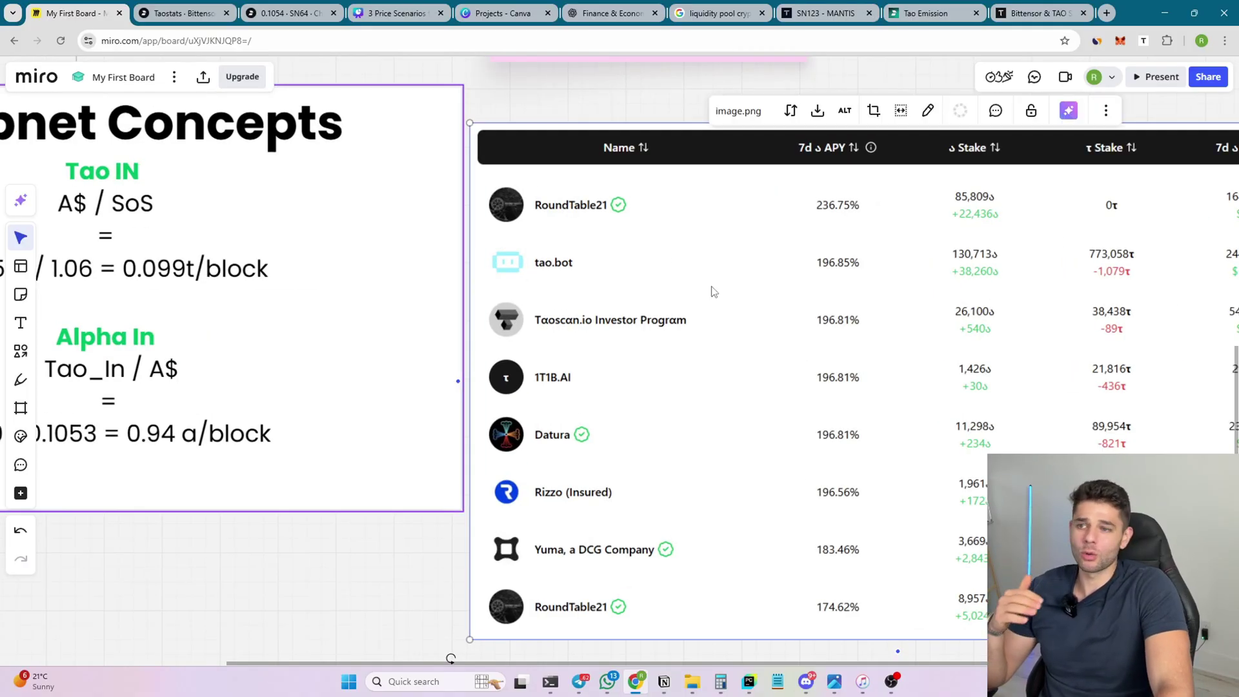
{"action": "scroll", "coordinate": [714, 287], "scroll_direction": "down", "scroll_amount": 3}
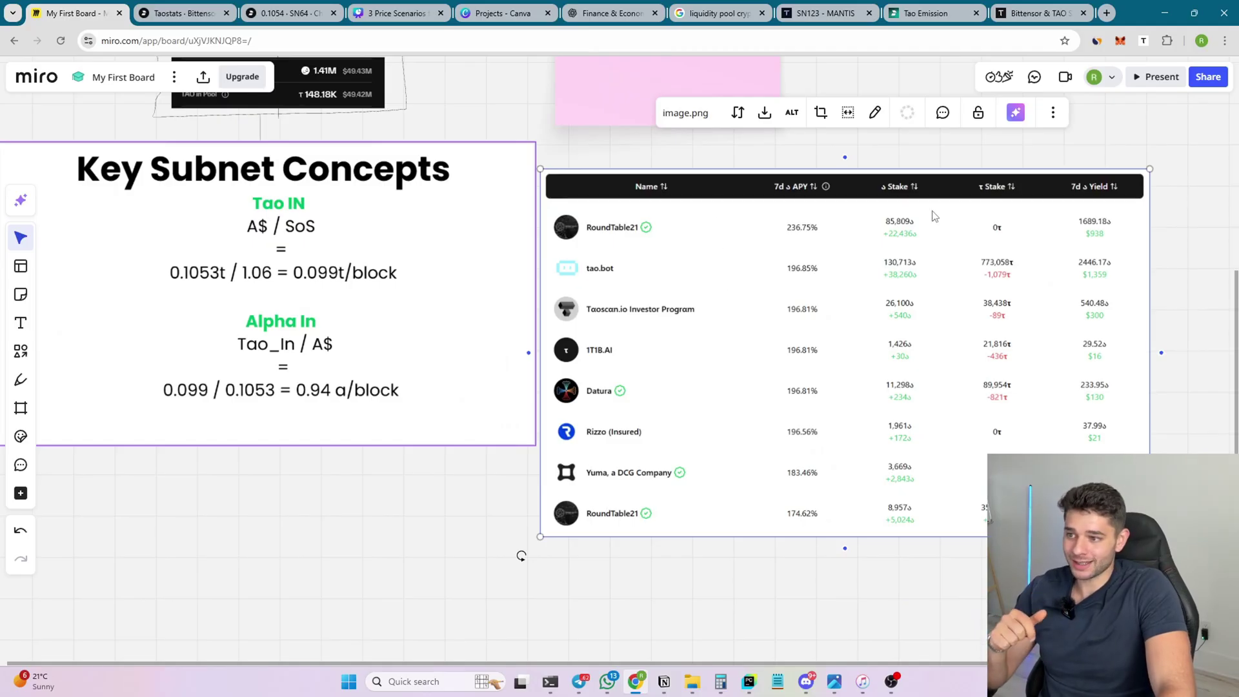
{"action": "left_click_drag", "start_coordinate": [524, 160], "coordinate": [722, 176]}
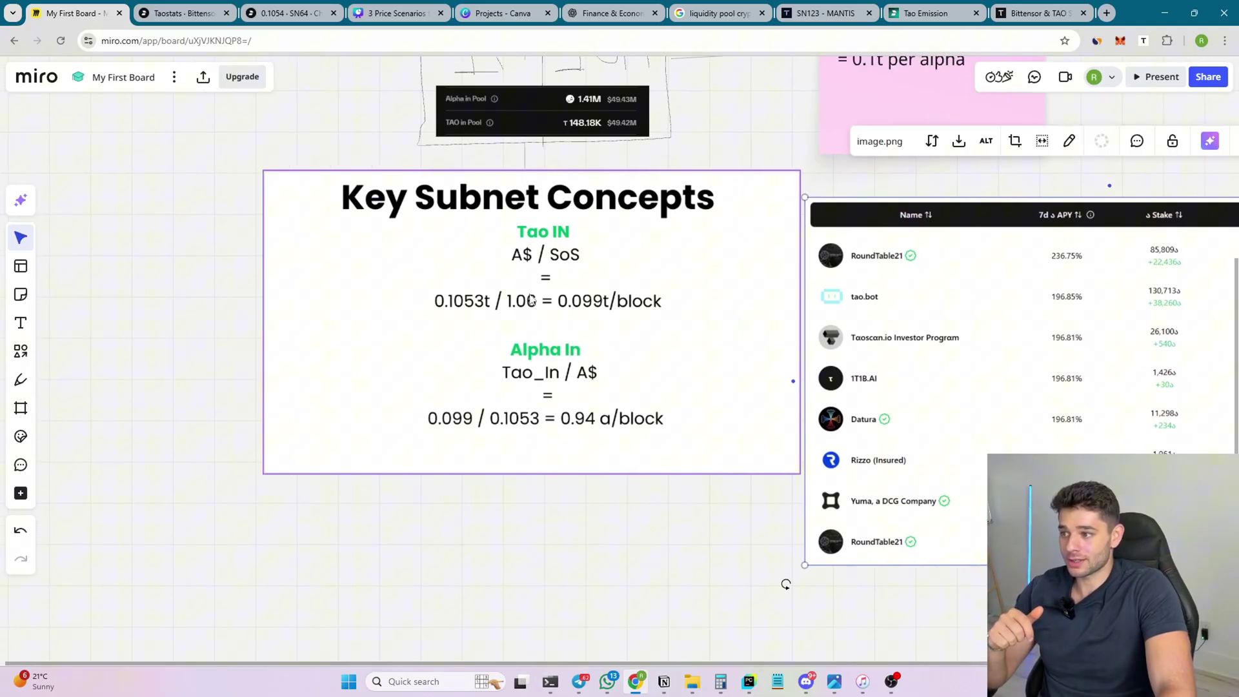
{"action": "scroll", "coordinate": [500, 319], "scroll_direction": "up", "scroll_amount": 2}
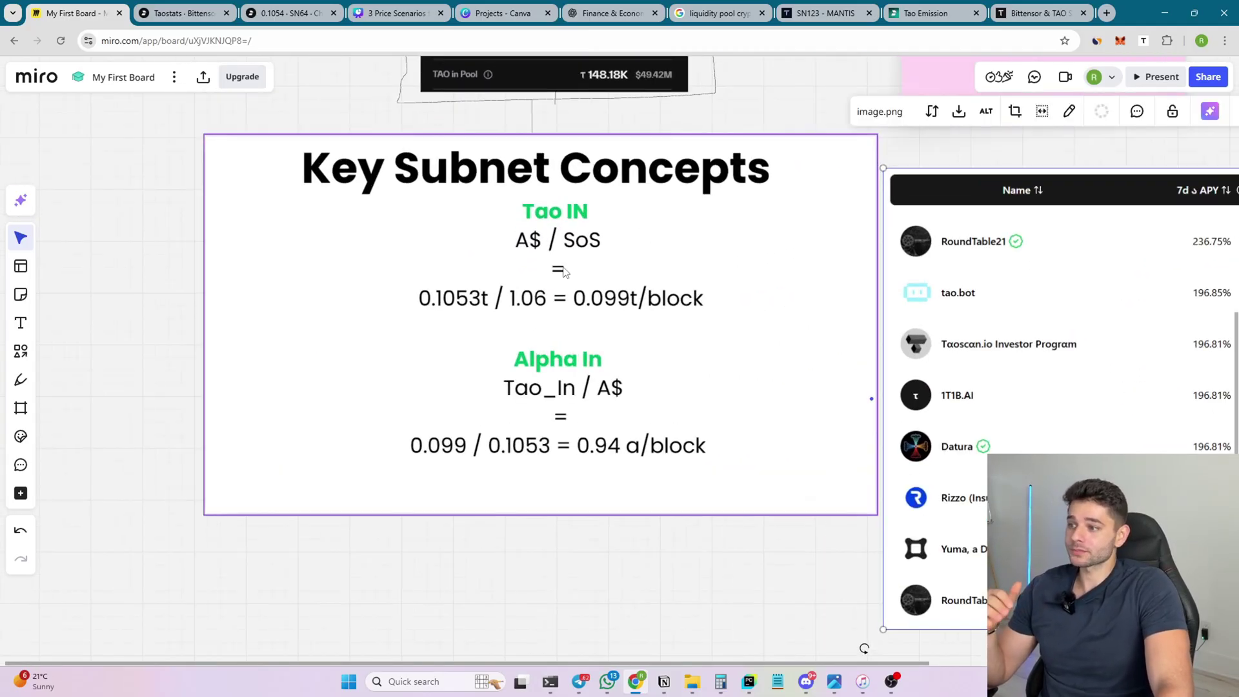
{"action": "left_click_drag", "start_coordinate": [575, 253], "coordinate": [581, 286]}
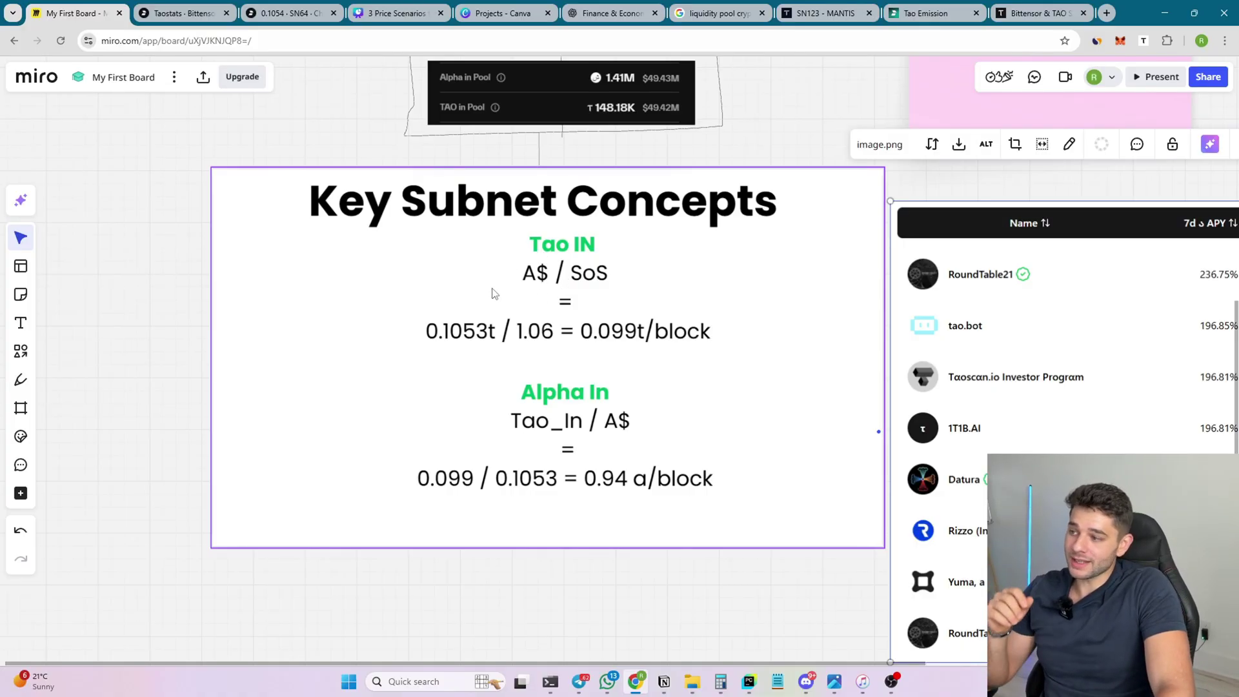
- With the pen, arrow A$ and SoS and underline 0.1053t and 1.06 in Tao IN
{"action": "key", "text": "t"}
{"action": "key", "text": "p"}
{"action": "mouse_move", "coordinate": [442, 280]}
{"action": "left_mouse_down"}
{"action": "mouse_move", "coordinate": [516, 279]}
{"action": "mouse_move", "coordinate": [489, 290]}
{"action": "left_mouse_up"}
{"action": "mouse_move", "coordinate": [624, 259]}
{"action": "left_mouse_down"}
{"action": "mouse_move", "coordinate": [618, 272]}
{"action": "mouse_move", "coordinate": [671, 269]}
{"action": "left_mouse_up"}
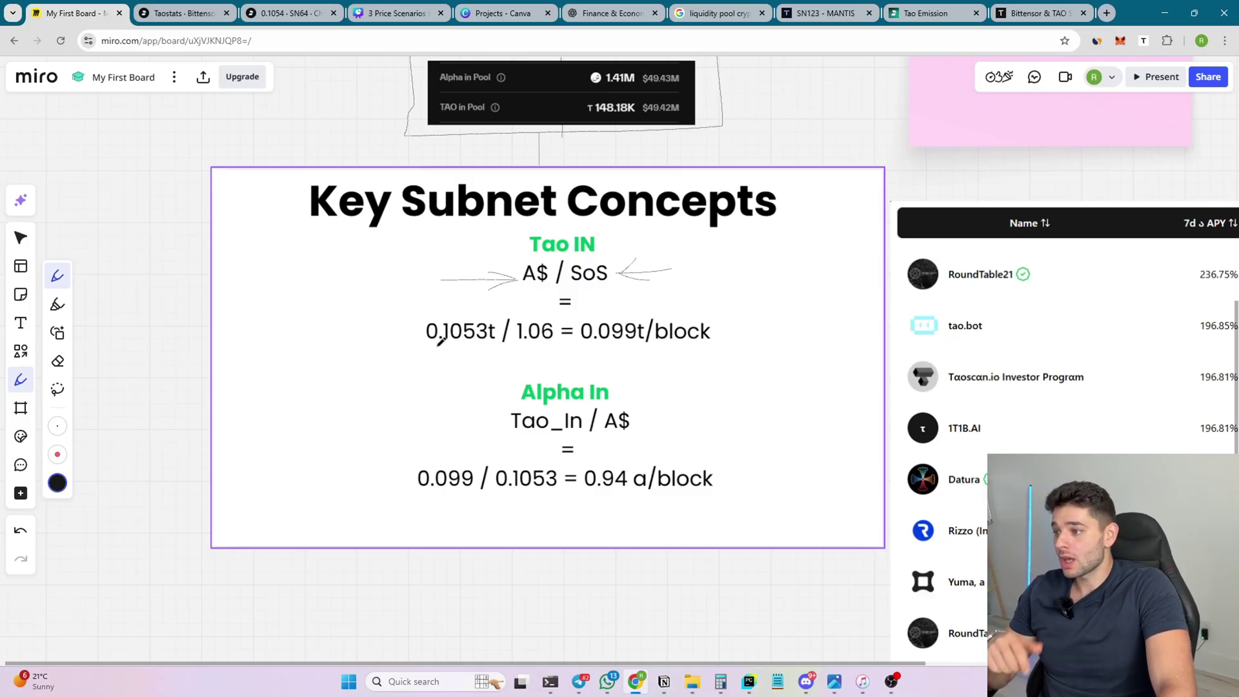
{"action": "mouse_move", "coordinate": [435, 345]}
{"action": "left_mouse_down"}
{"action": "mouse_move", "coordinate": [497, 343]}
{"action": "mouse_move", "coordinate": [440, 342]}
{"action": "left_mouse_up"}
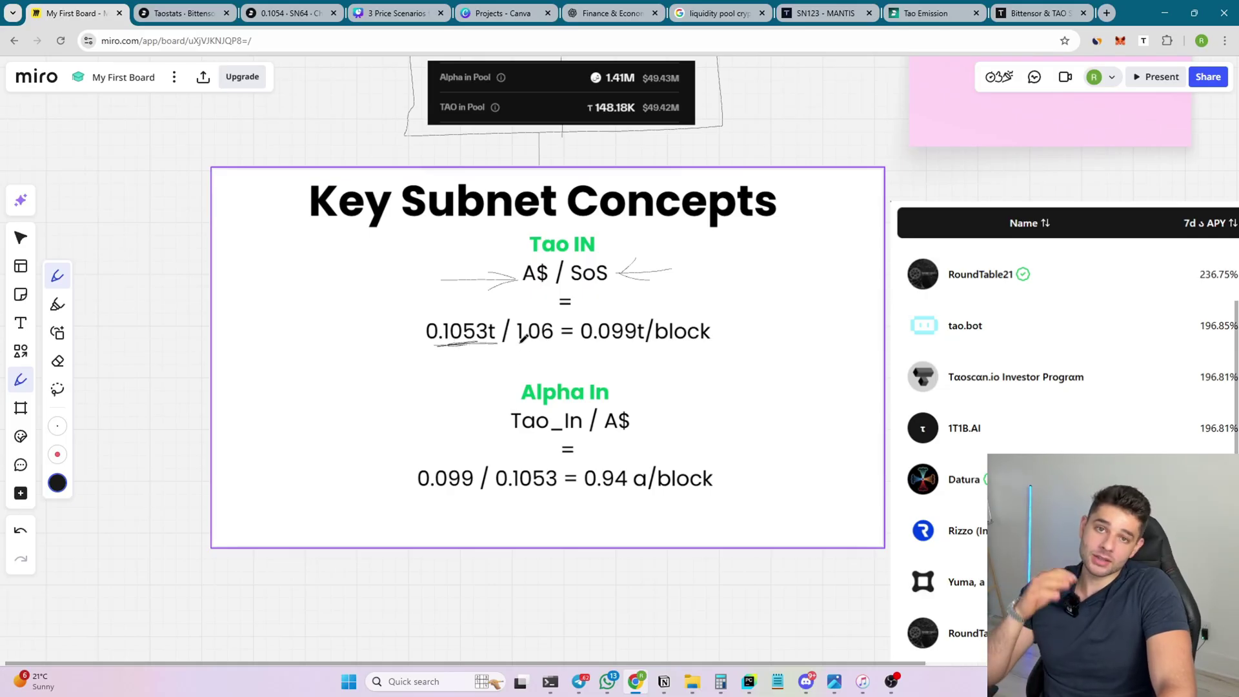
{"action": "mouse_move", "coordinate": [514, 352]}
{"action": "left_mouse_down"}
{"action": "mouse_move", "coordinate": [751, 310]}
{"action": "mouse_move", "coordinate": [580, 304]}
{"action": "left_mouse_up"}
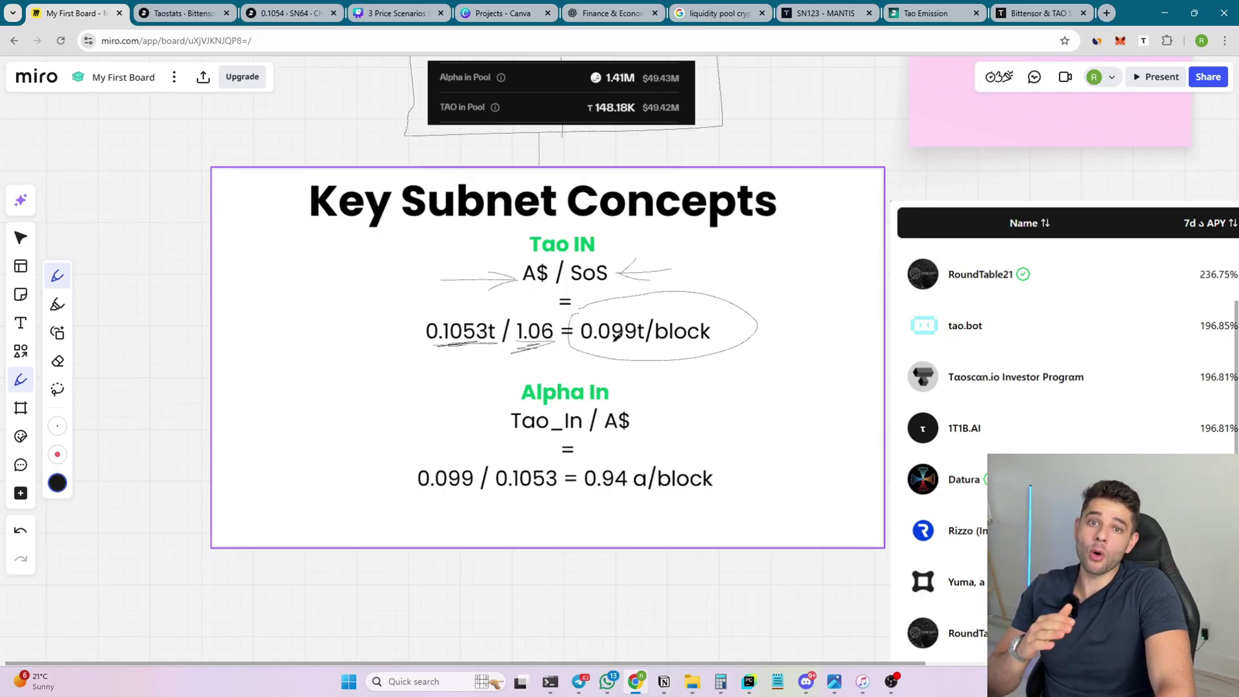
- Link the circled 0.099t/block to Alpha In and underline 0.1053 and 0.94 a/block
{"action": "scroll", "coordinate": [621, 332], "scroll_direction": "down", "scroll_amount": 5}
{"action": "scroll", "coordinate": [552, 365], "scroll_direction": "up", "scroll_amount": 3}
{"action": "scroll", "coordinate": [552, 366], "scroll_direction": "up", "scroll_amount": 2}
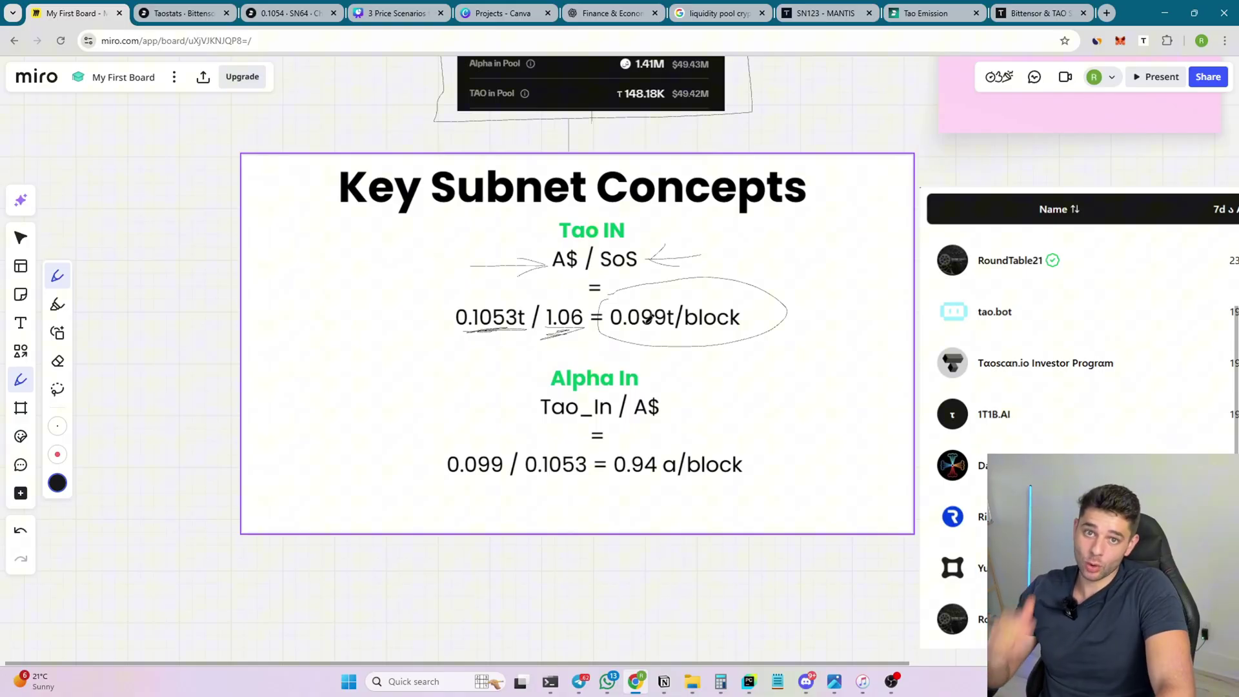
{"action": "left_click_drag", "start_coordinate": [669, 405], "coordinate": [676, 350]}
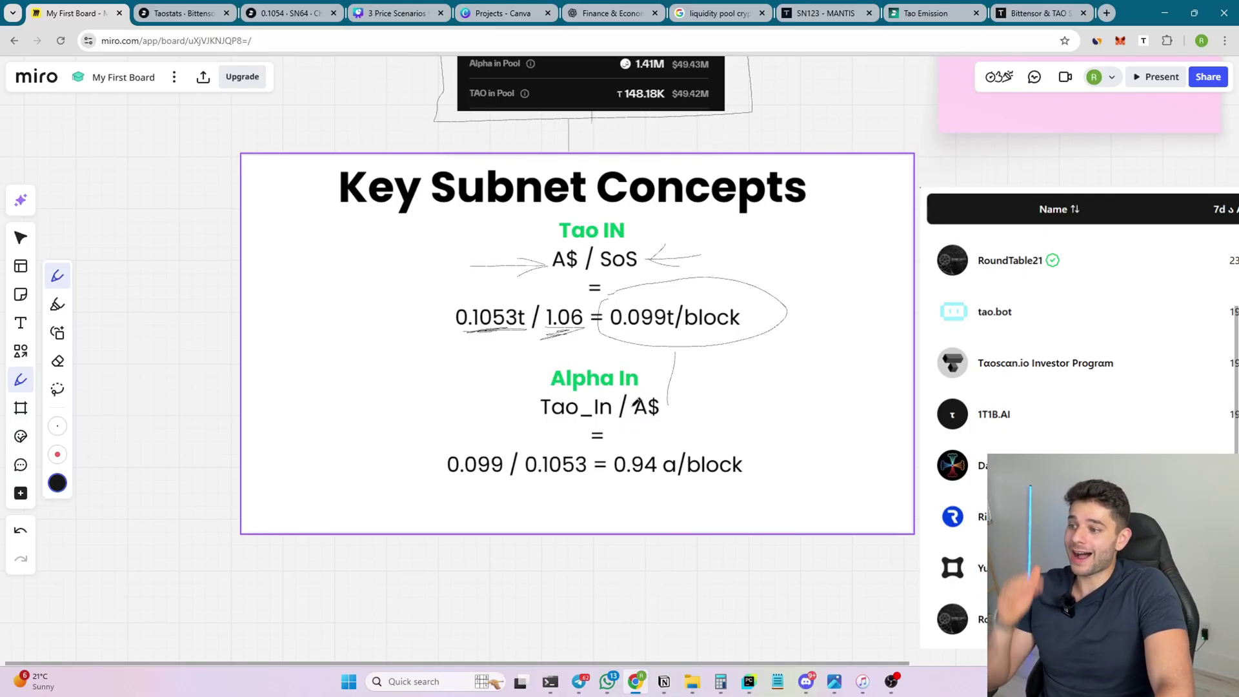
{"action": "left_click_drag", "start_coordinate": [627, 331], "coordinate": [711, 329]}
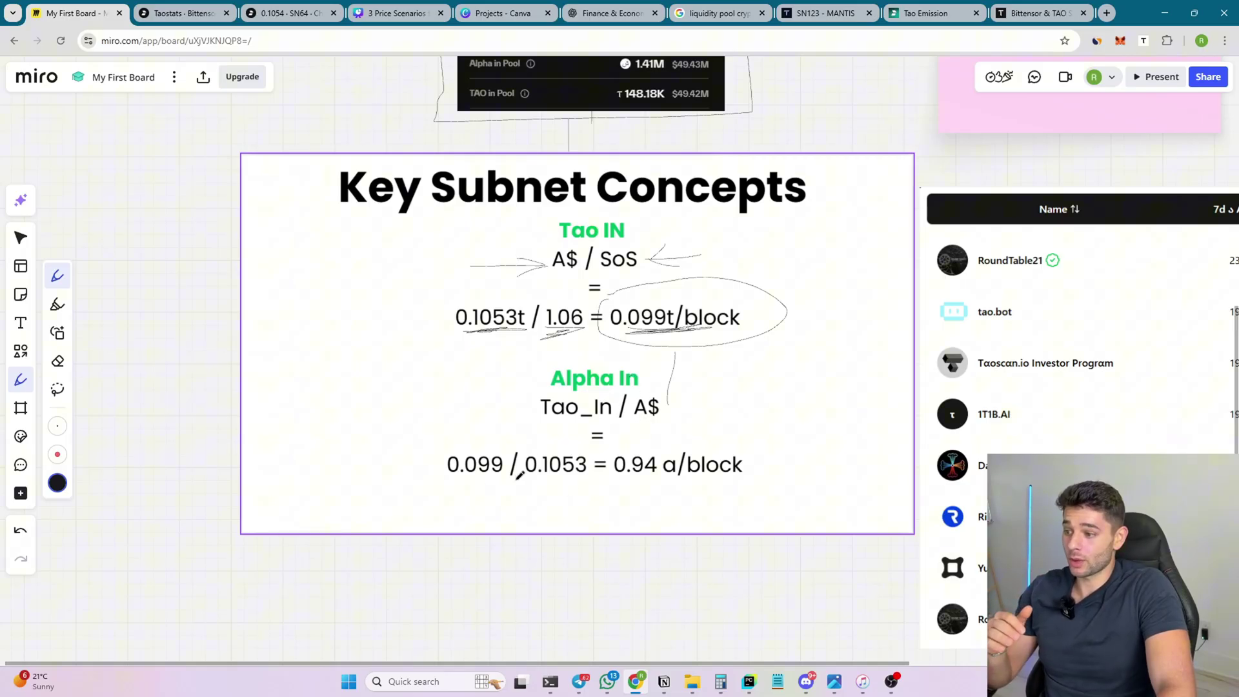
{"action": "mouse_move", "coordinate": [515, 479]}
{"action": "left_mouse_down"}
{"action": "mouse_move", "coordinate": [569, 478]}
{"action": "mouse_move", "coordinate": [499, 481]}
{"action": "left_mouse_up"}
{"action": "left_click_drag", "start_coordinate": [617, 480], "coordinate": [765, 476]}
{"action": "left_click_drag", "start_coordinate": [686, 478], "coordinate": [623, 480]}
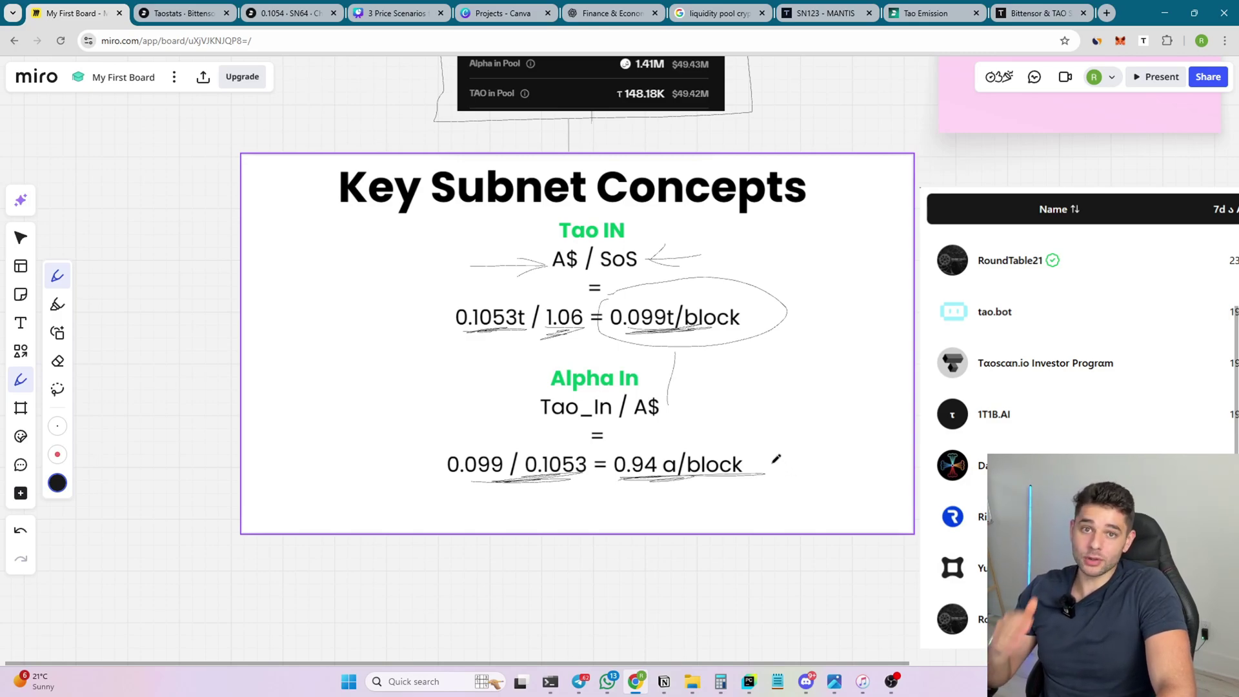
{"action": "left_click_drag", "start_coordinate": [813, 443], "coordinate": [761, 420]}
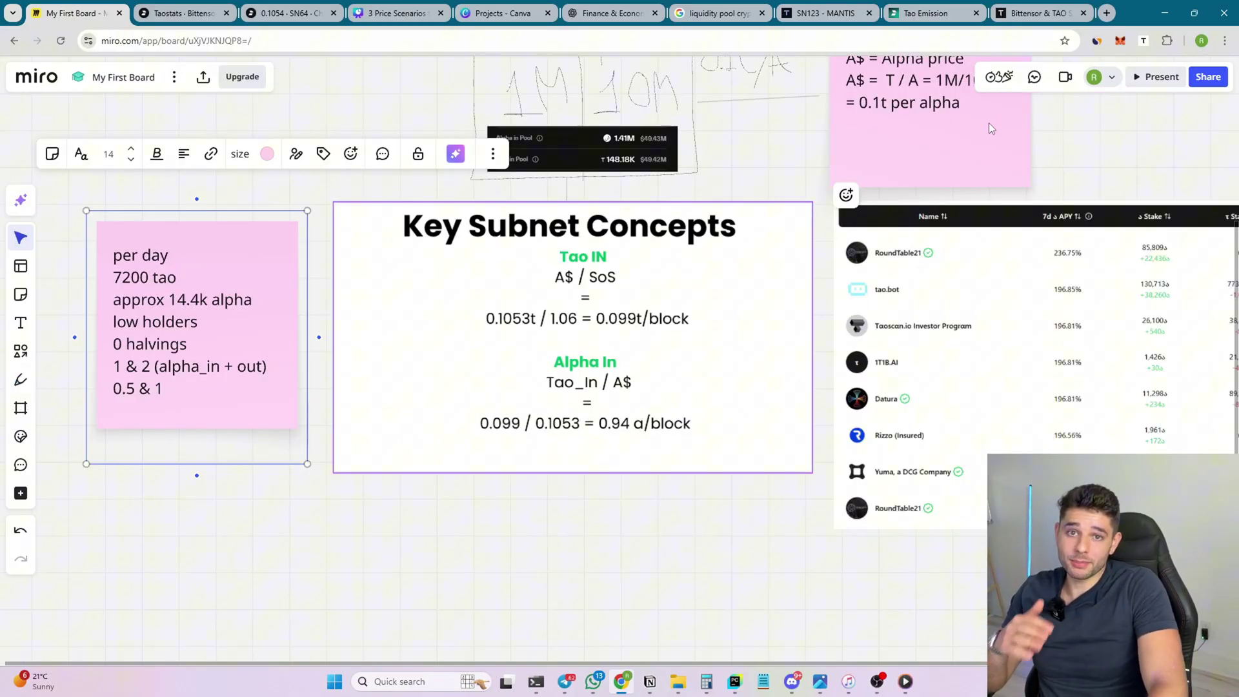
- Snap the per-day emissions sticky note into alignment beside the concepts frame
{"action": "scroll", "coordinate": [206, 437], "scroll_direction": "up", "scroll_amount": 2}
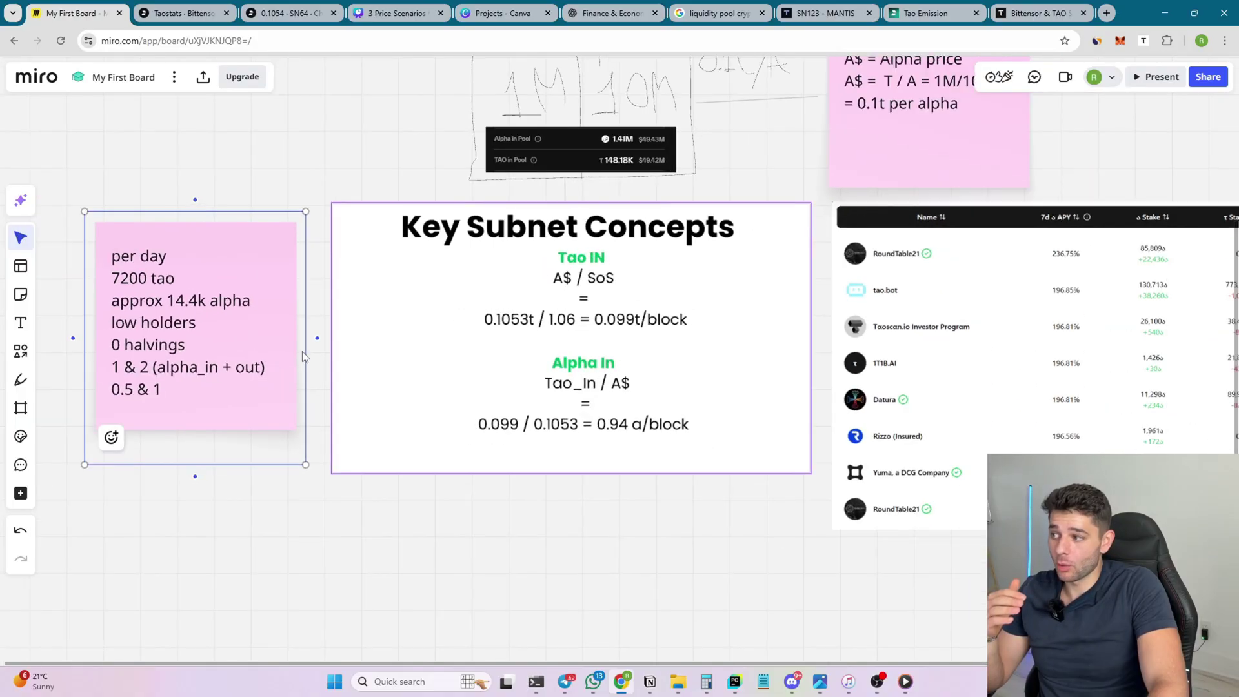
{"action": "scroll", "coordinate": [205, 432], "scroll_direction": "left", "scroll_amount": 3}
{"action": "scroll", "coordinate": [205, 432], "scroll_direction": "up", "scroll_amount": 1}
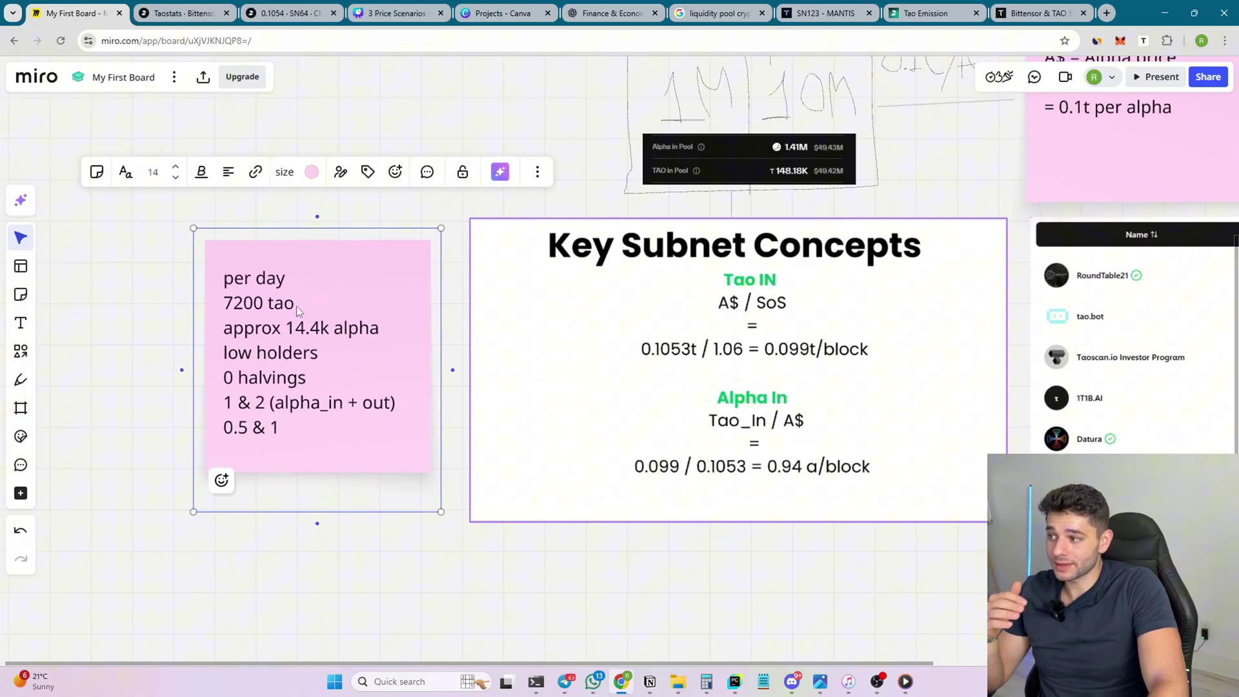
{"action": "left_click_drag", "start_coordinate": [296, 305], "coordinate": [297, 303]}
{"action": "scroll", "coordinate": [291, 309], "scroll_direction": "up", "scroll_amount": 2}
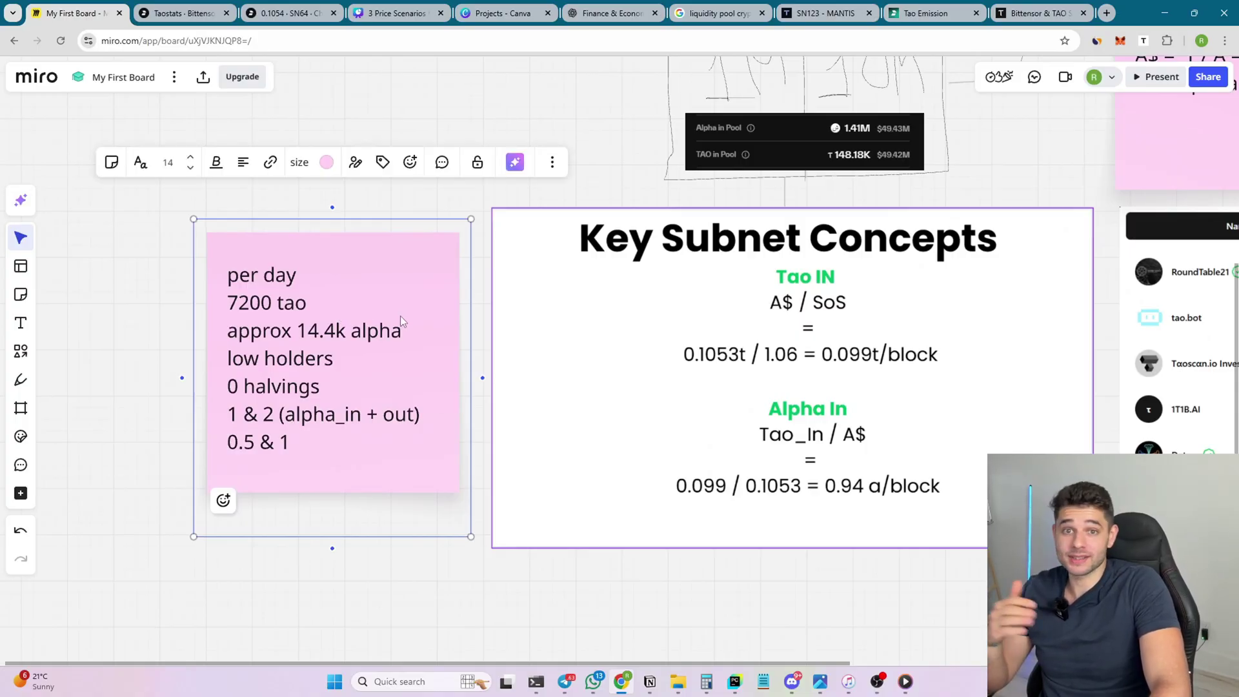
{"action": "left_click_drag", "start_coordinate": [273, 332], "coordinate": [275, 332]}
- Highlight the approx 14.4k alpha line and part of alpha_in + out in the note
{"action": "triple_click", "coordinate": [330, 332]}
{"action": "left_click", "coordinate": [333, 348]}
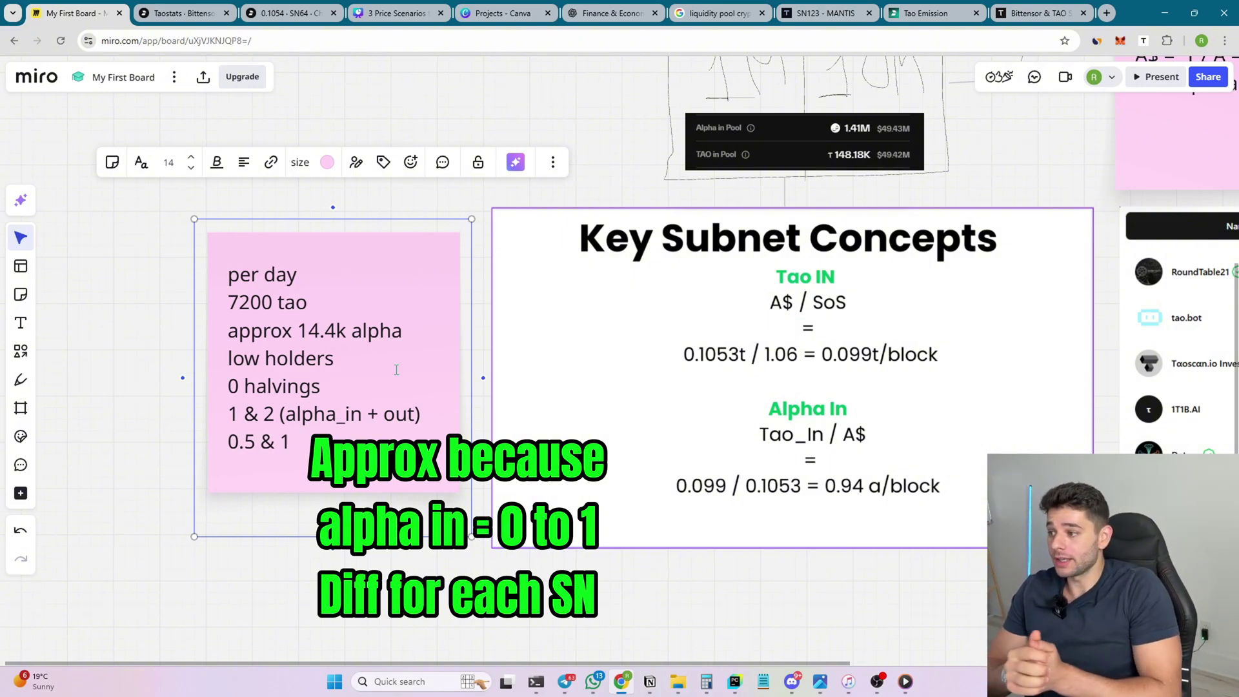
{"action": "left_click_drag", "start_coordinate": [345, 414], "coordinate": [413, 424]}
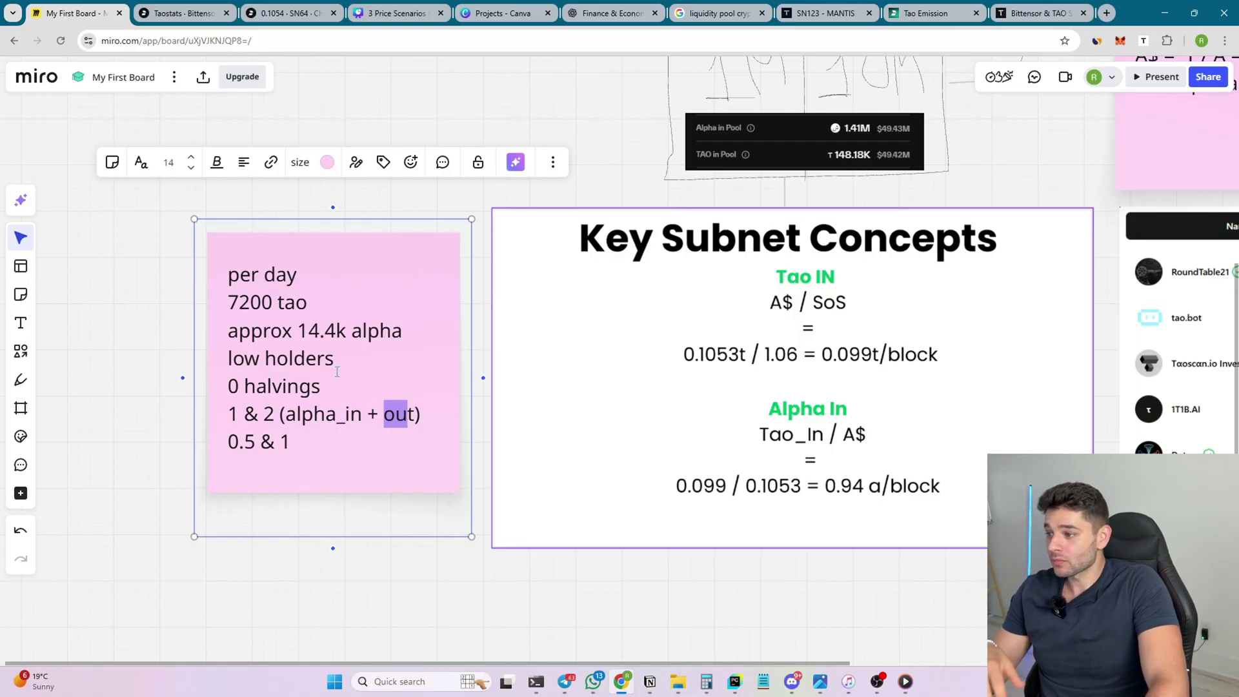
- Clear the current highlight and deselect the emissions sticky note
{"action": "scroll", "coordinate": [1070, 368], "scroll_direction": "right", "scroll_amount": 10}
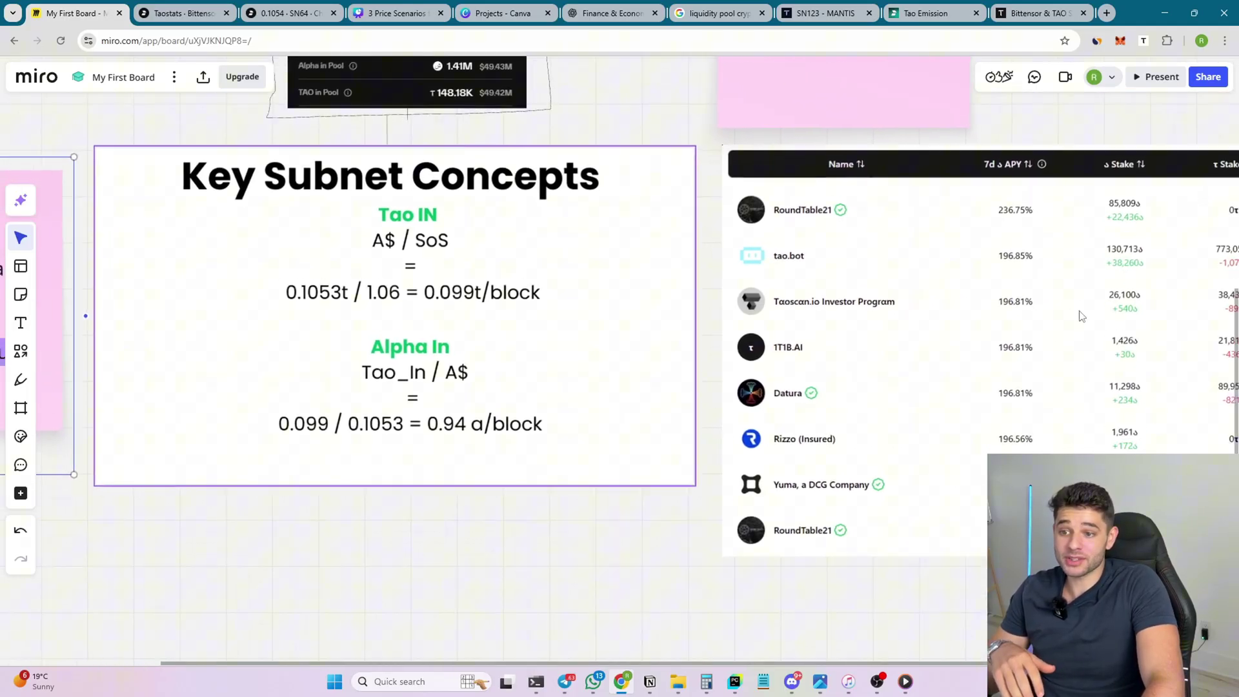
{"action": "scroll", "coordinate": [977, 294], "scroll_direction": "right", "scroll_amount": 5}
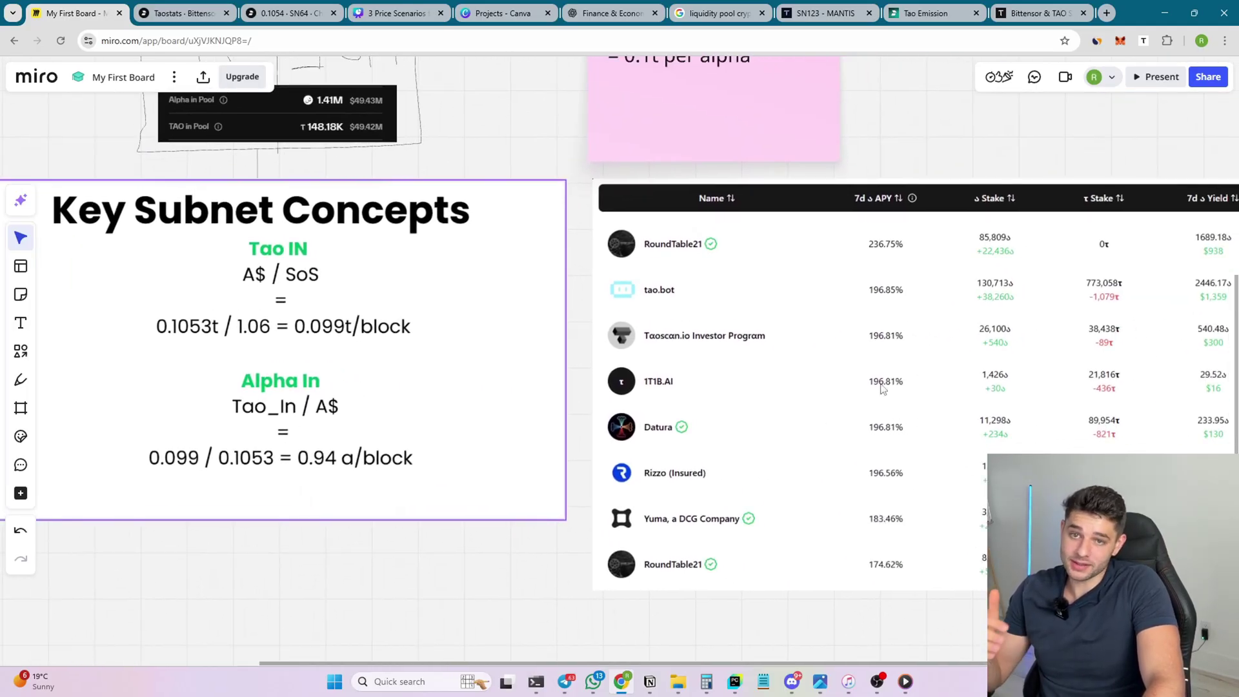
{"action": "scroll", "coordinate": [886, 363], "scroll_direction": "left", "scroll_amount": 10}
{"action": "key", "text": "Escape"}
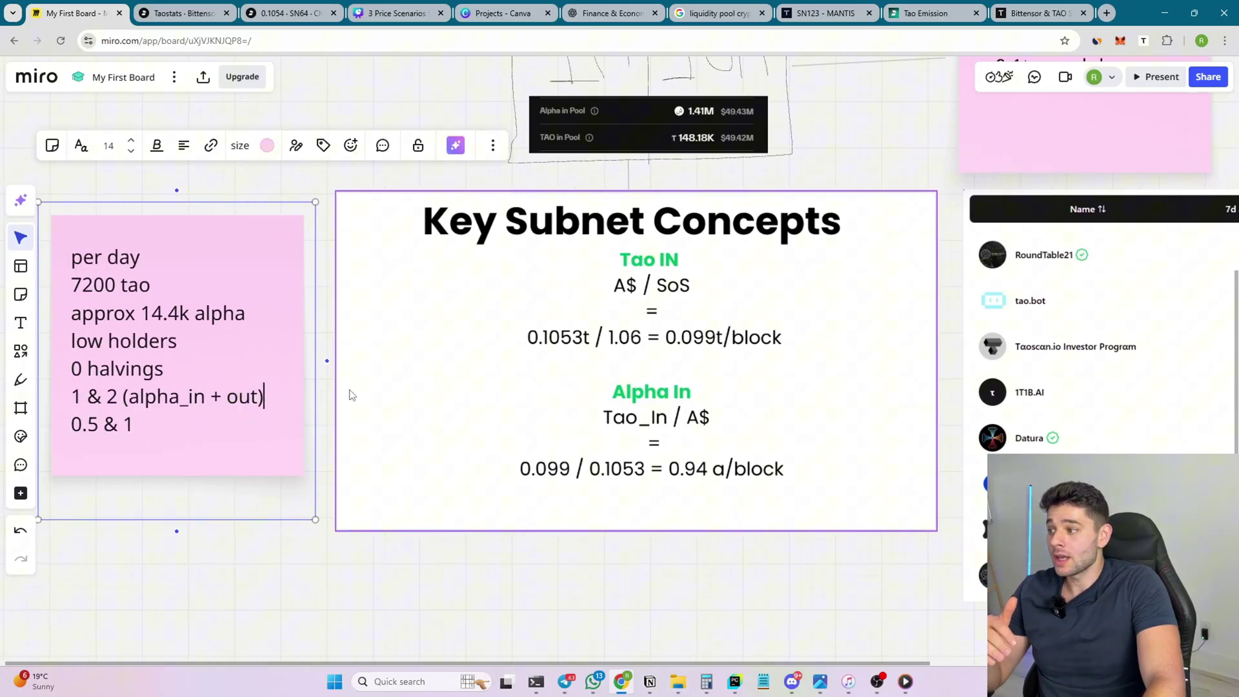
{"action": "right_click", "coordinate": [225, 350]}
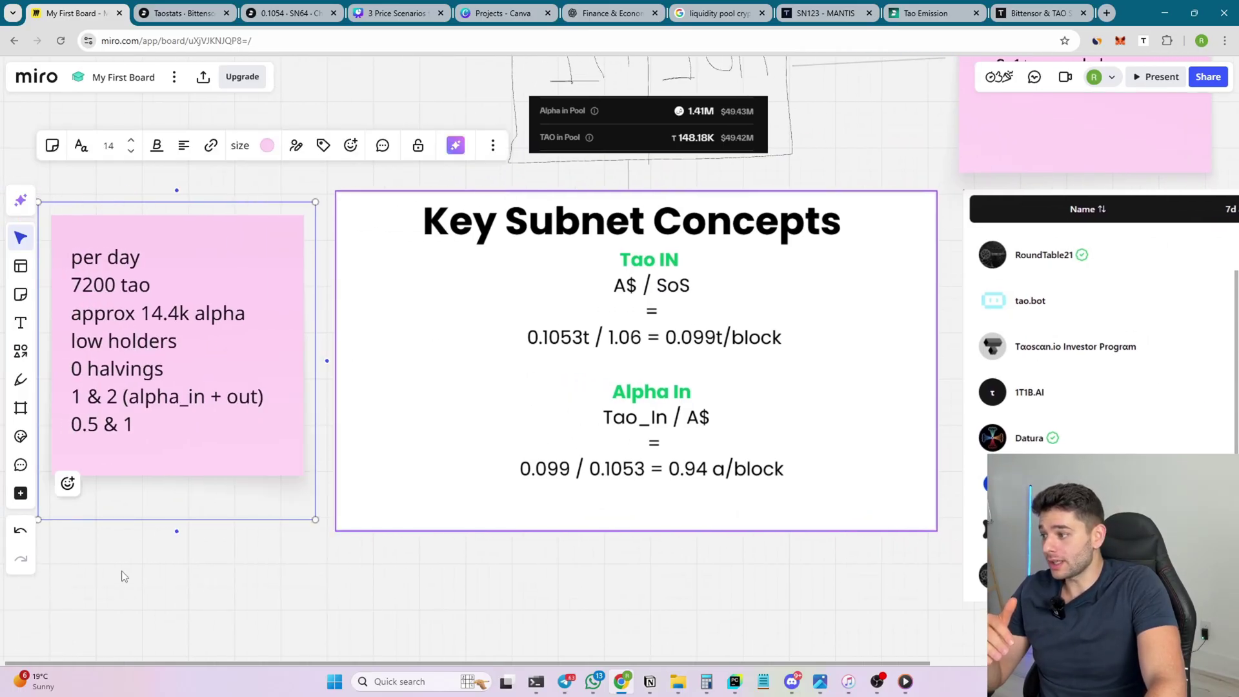
{"action": "left_click", "coordinate": [202, 558]}
{"action": "scroll", "coordinate": [202, 558], "scroll_direction": "left", "scroll_amount": 2}
- Highlight the low holders line, then the 0 halvings line, in the sticky note
{"action": "left_click", "coordinate": [212, 339]}
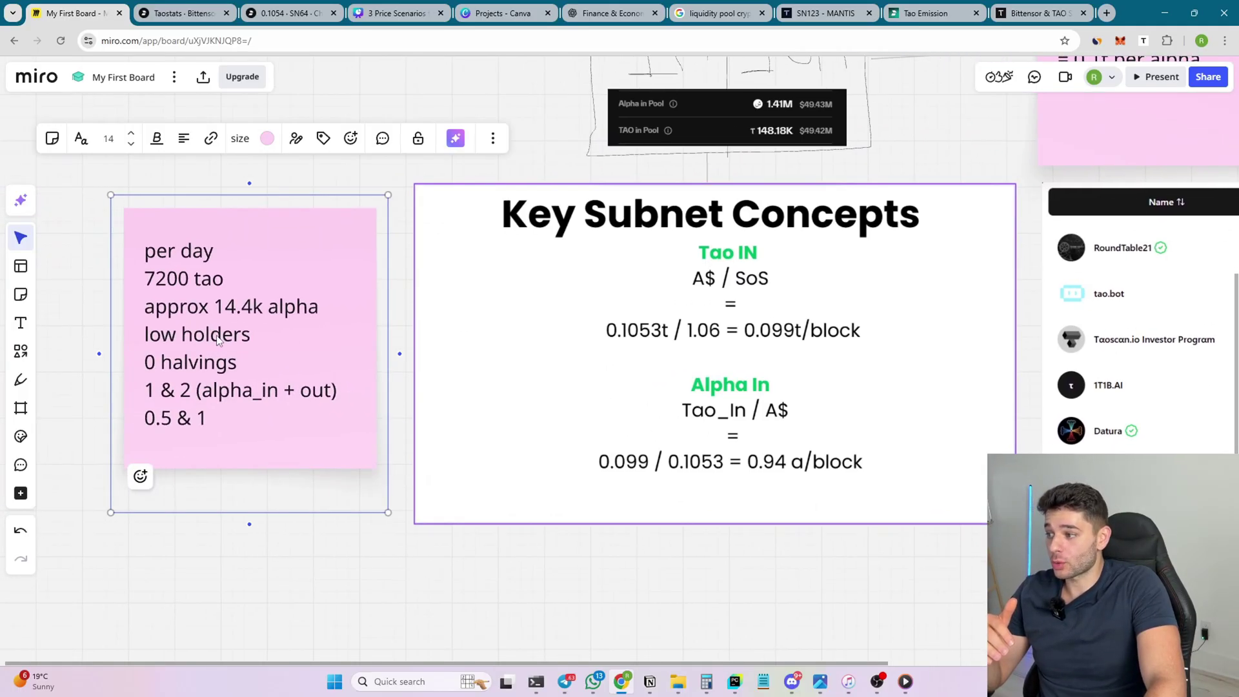
{"action": "left_click", "coordinate": [205, 333]}
{"action": "triple_click", "coordinate": [205, 334]}
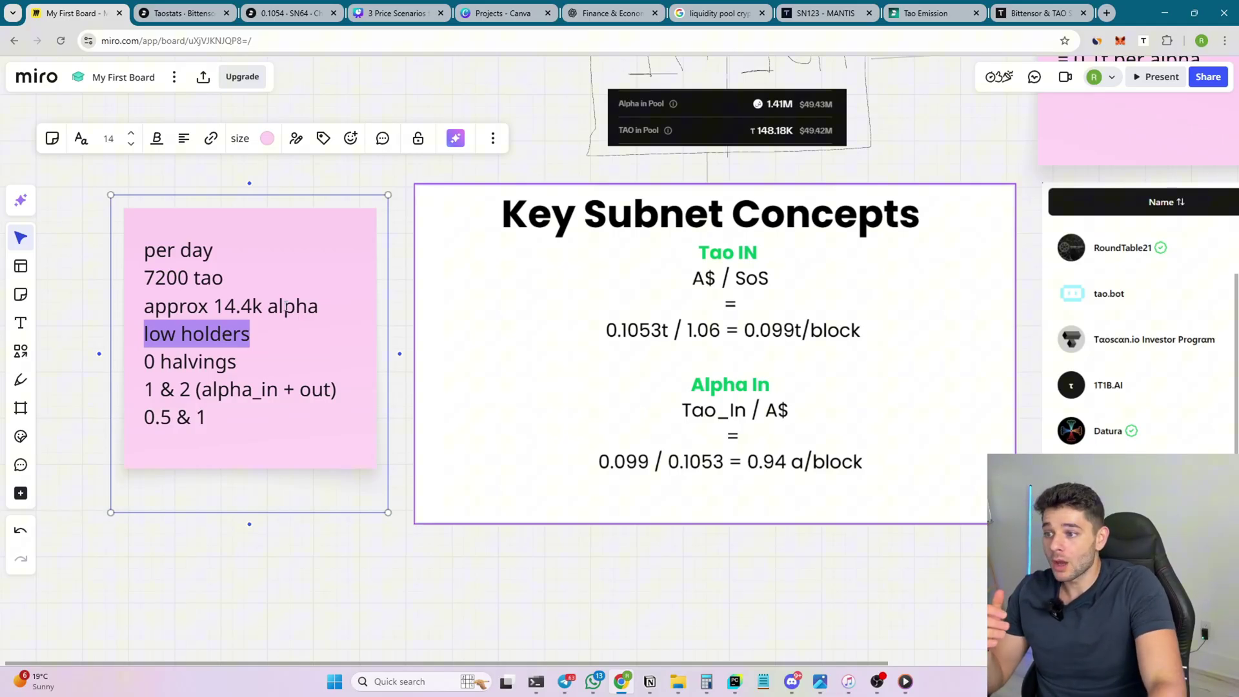
{"action": "left_click", "coordinate": [155, 361]}
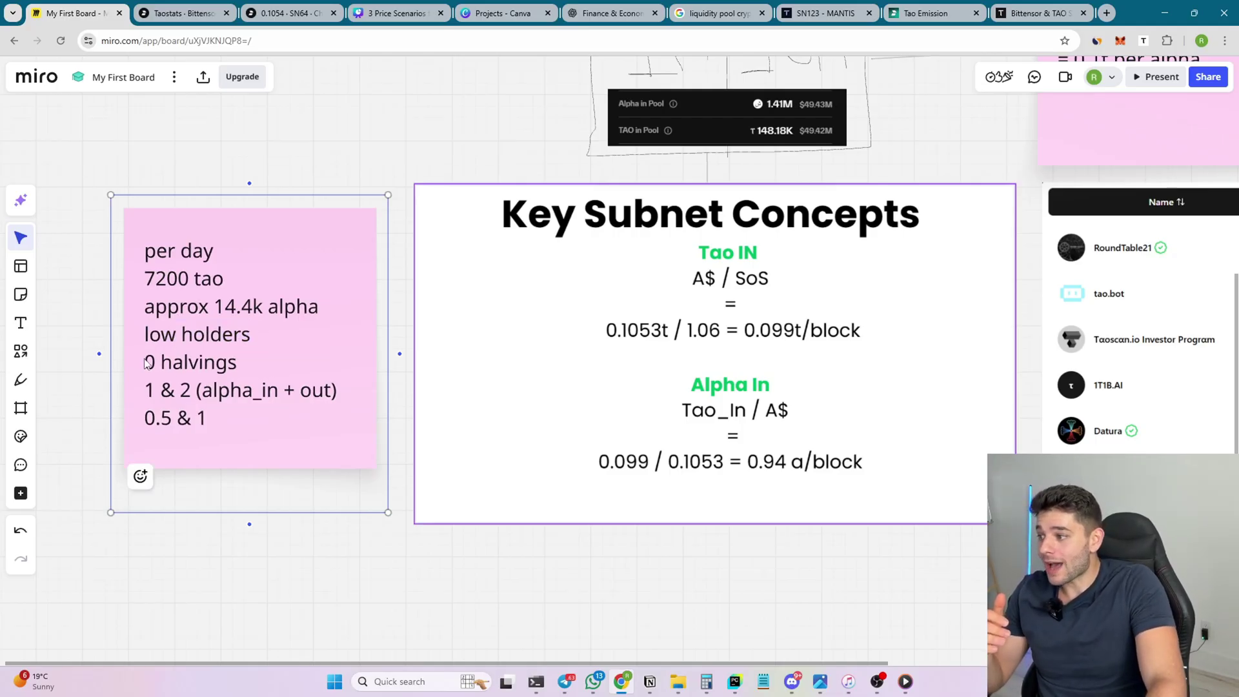
{"action": "key", "text": "shift+Left"}
{"action": "key", "text": "shift+End"}
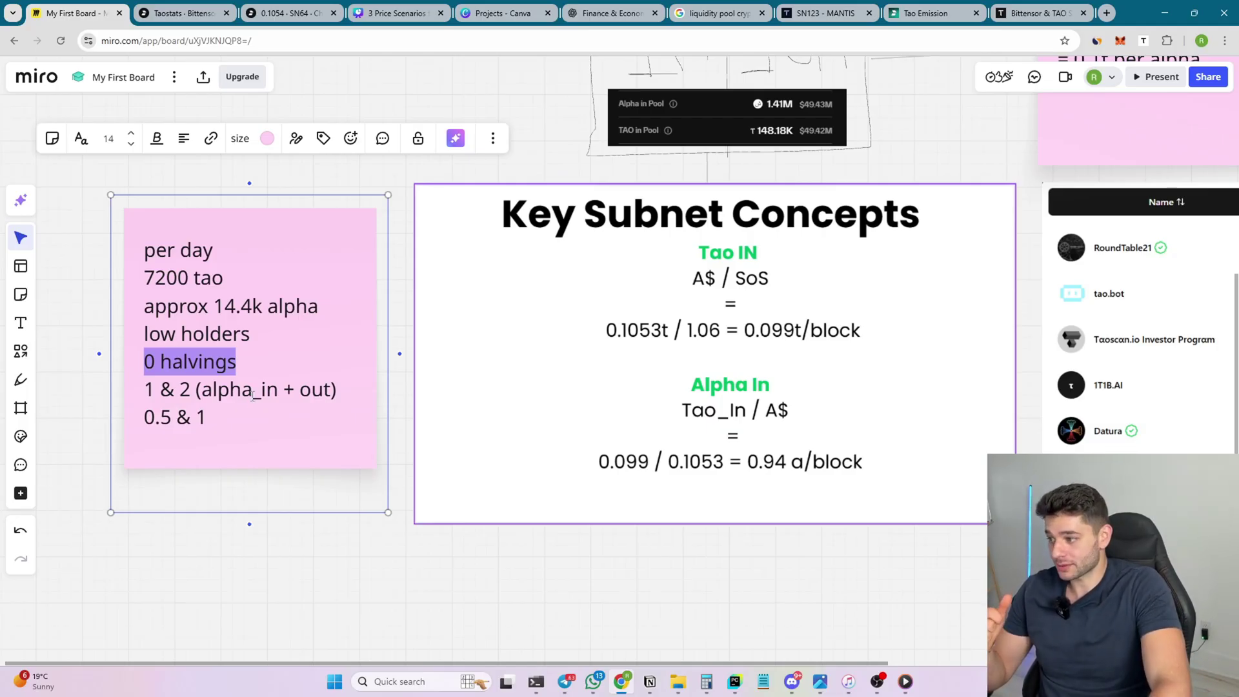
- Highlight the 1 & 2 and 0.5 & 1 values, then move to the alpha diagram
{"action": "left_click_drag", "start_coordinate": [144, 391], "coordinate": [156, 389]}
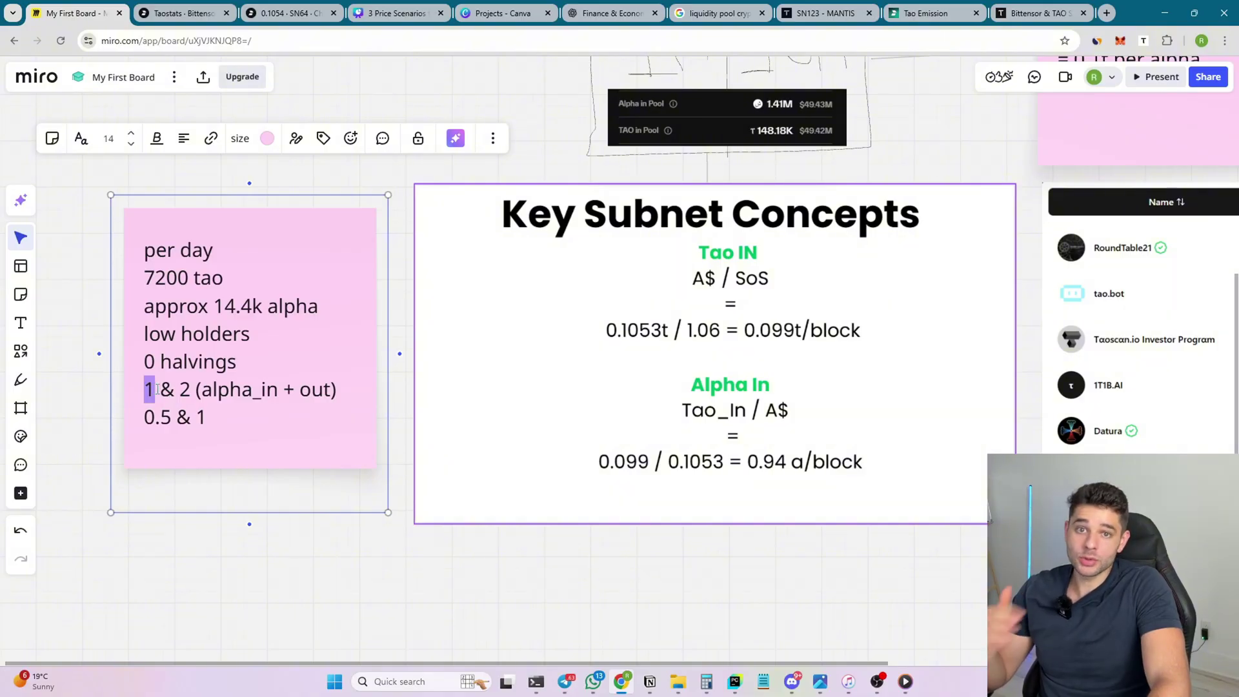
{"action": "left_click_drag", "start_coordinate": [179, 390], "coordinate": [191, 389]}
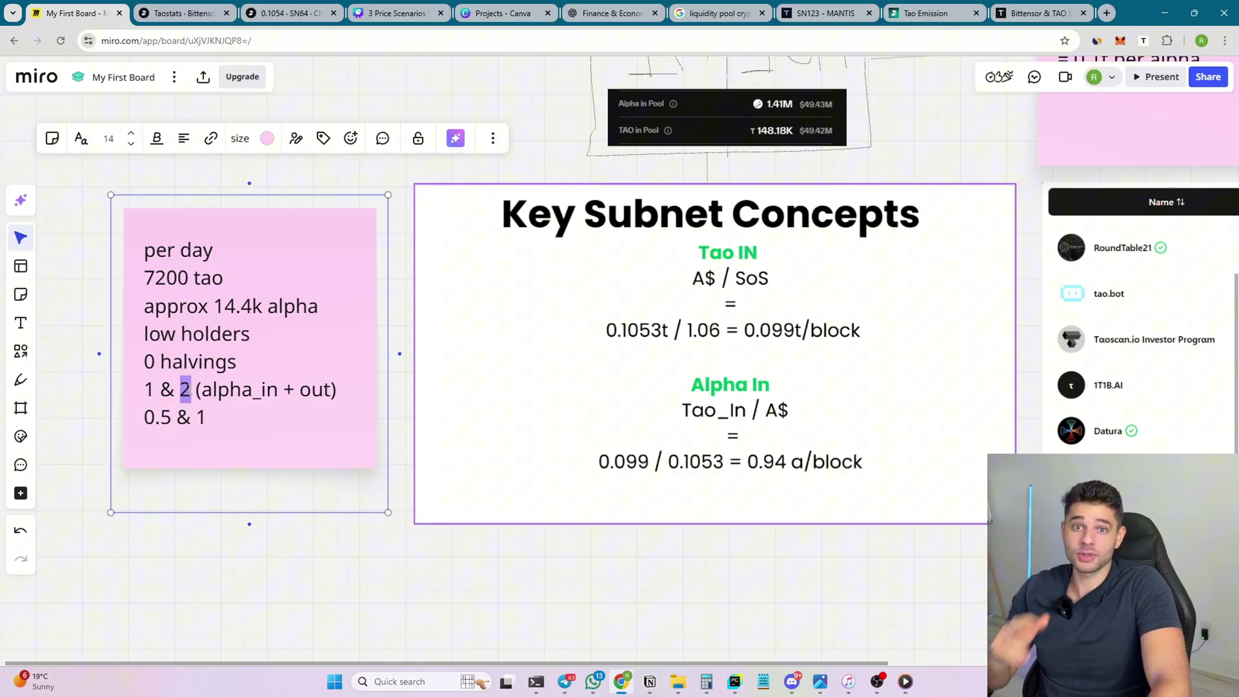
{"action": "left_click", "coordinate": [203, 420]}
{"action": "triple_click", "coordinate": [207, 419]}
{"action": "left_click", "coordinate": [212, 418]}
{"action": "left_click_drag", "start_coordinate": [143, 420], "coordinate": [173, 421]}
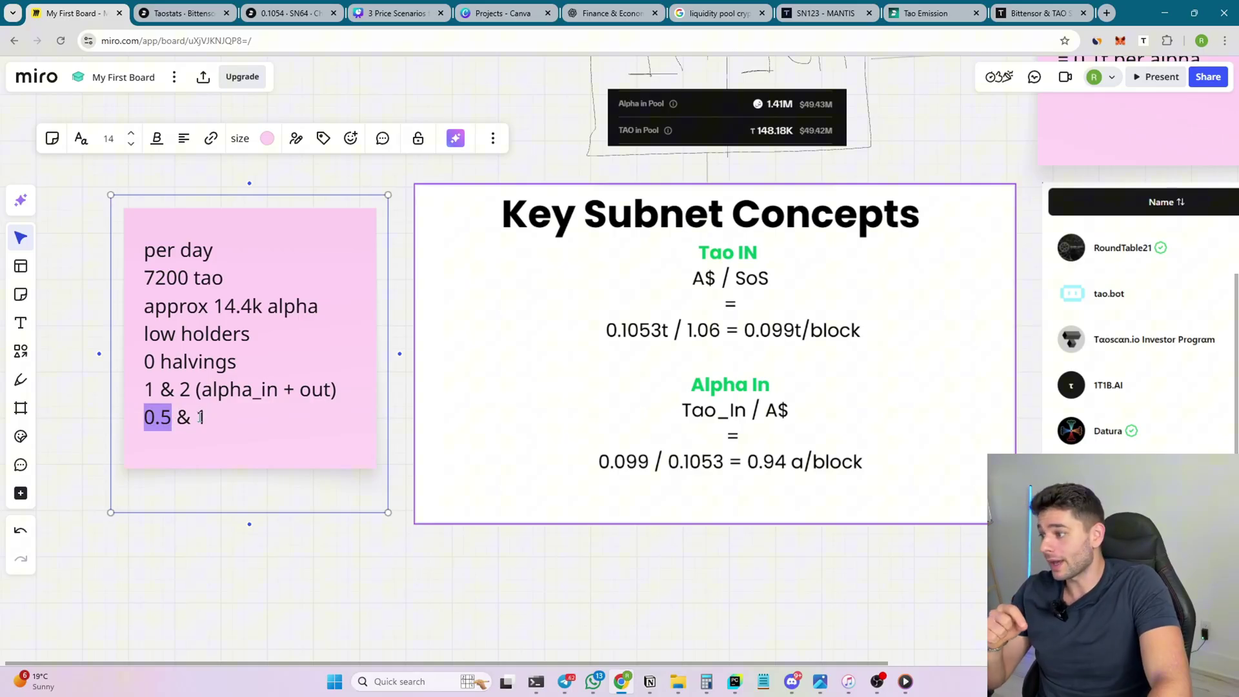
{"action": "double_click", "coordinate": [201, 418]}
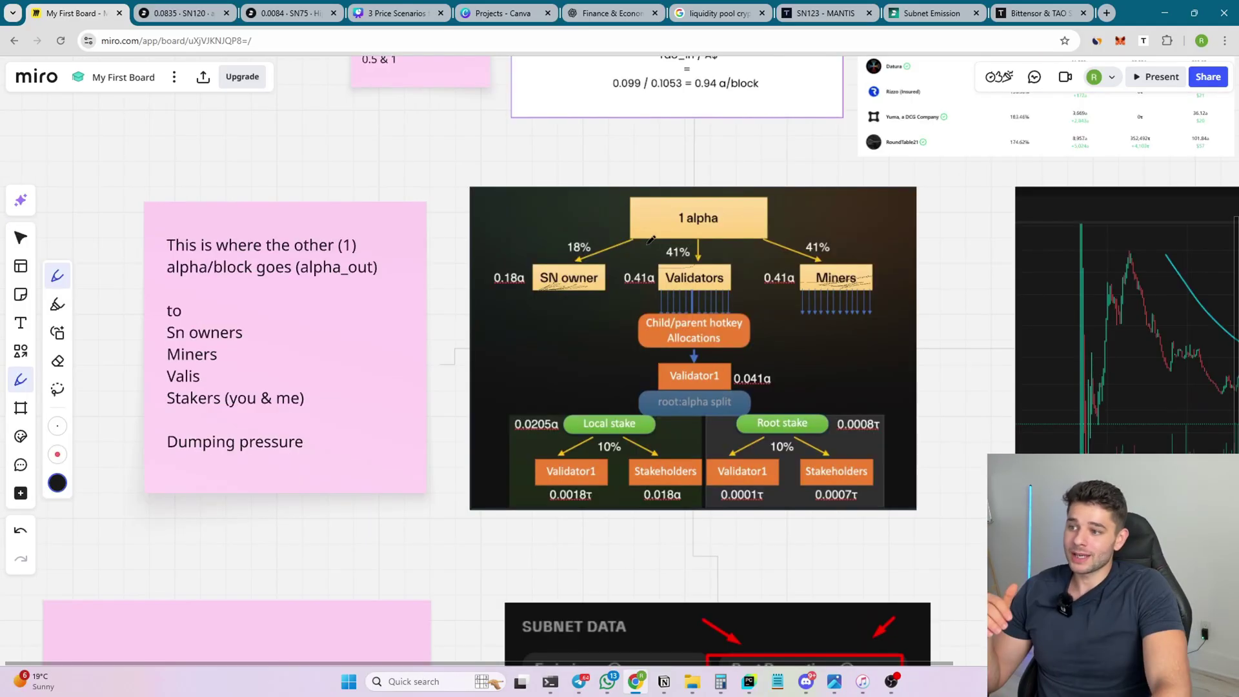
{"action": "scroll", "coordinate": [671, 239], "scroll_direction": "up", "scroll_amount": 2}
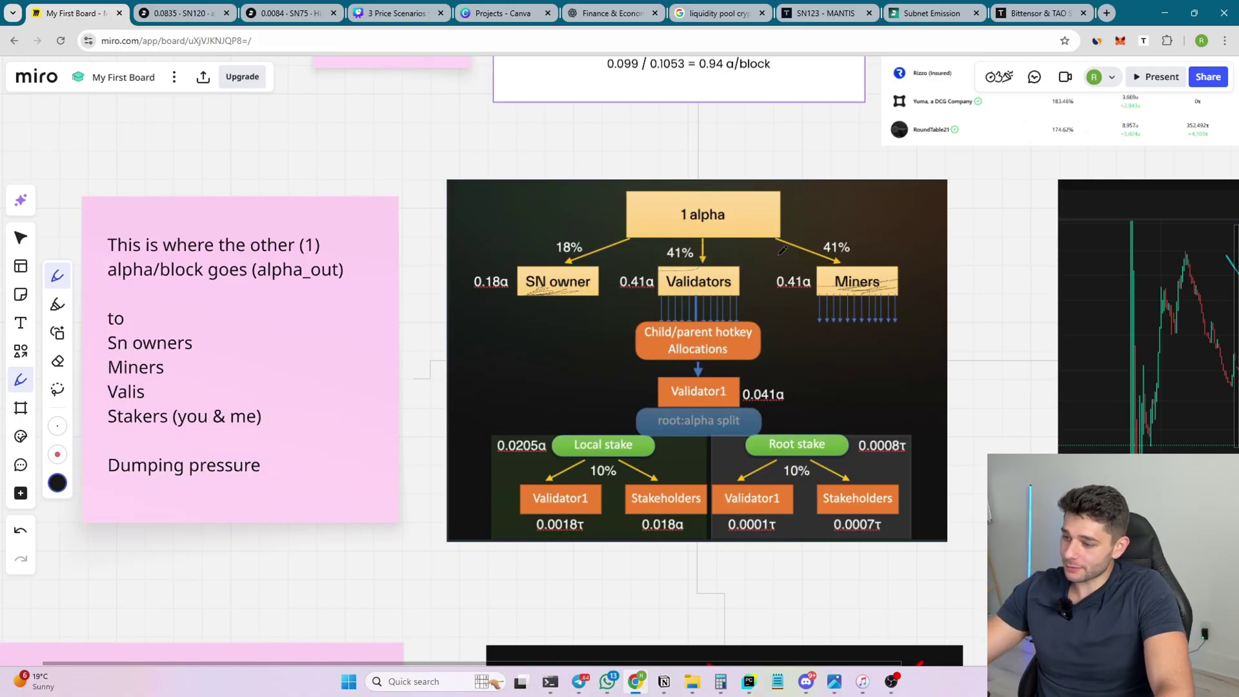
- Undo the old diagram scribbles and underline the Validators and Miners boxes in pen
{"action": "key", "text": "ctrl+z"}
{"action": "key", "text": "ctrl+z"}
{"action": "key", "text": "ctrl+z"}
{"action": "key", "text": "ctrl+z"}
{"action": "key", "text": "ctrl+z"}
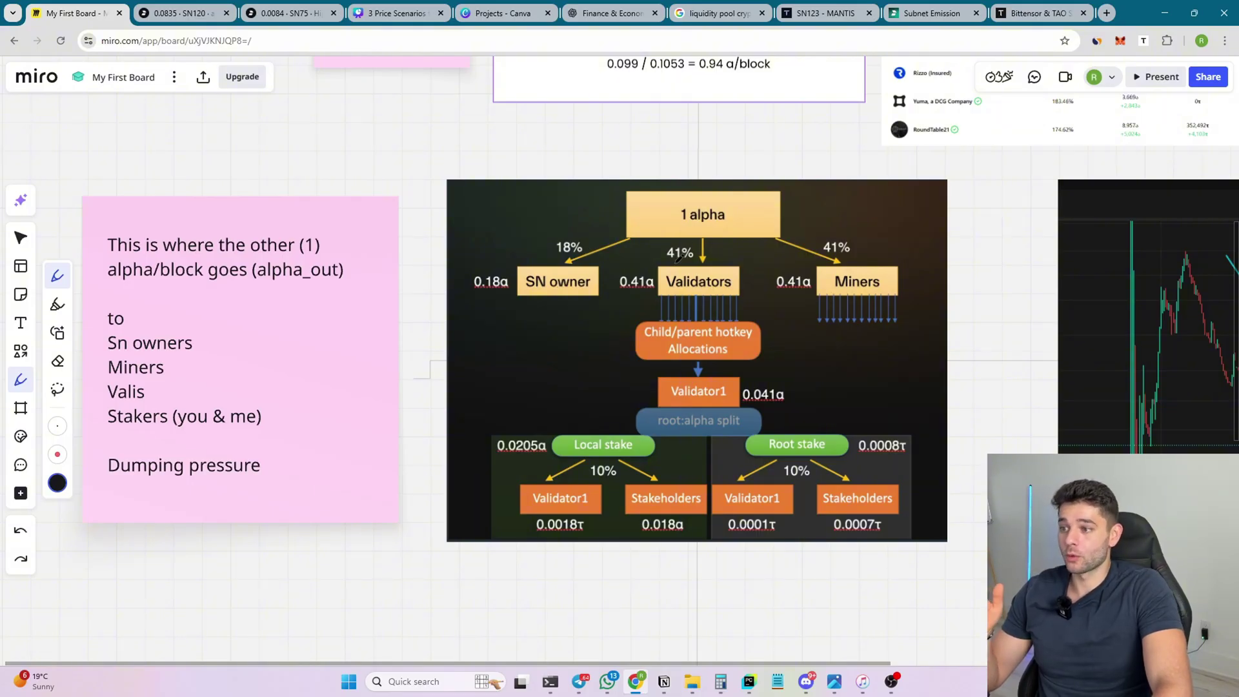
{"action": "left_click_drag", "start_coordinate": [661, 268], "coordinate": [730, 265]}
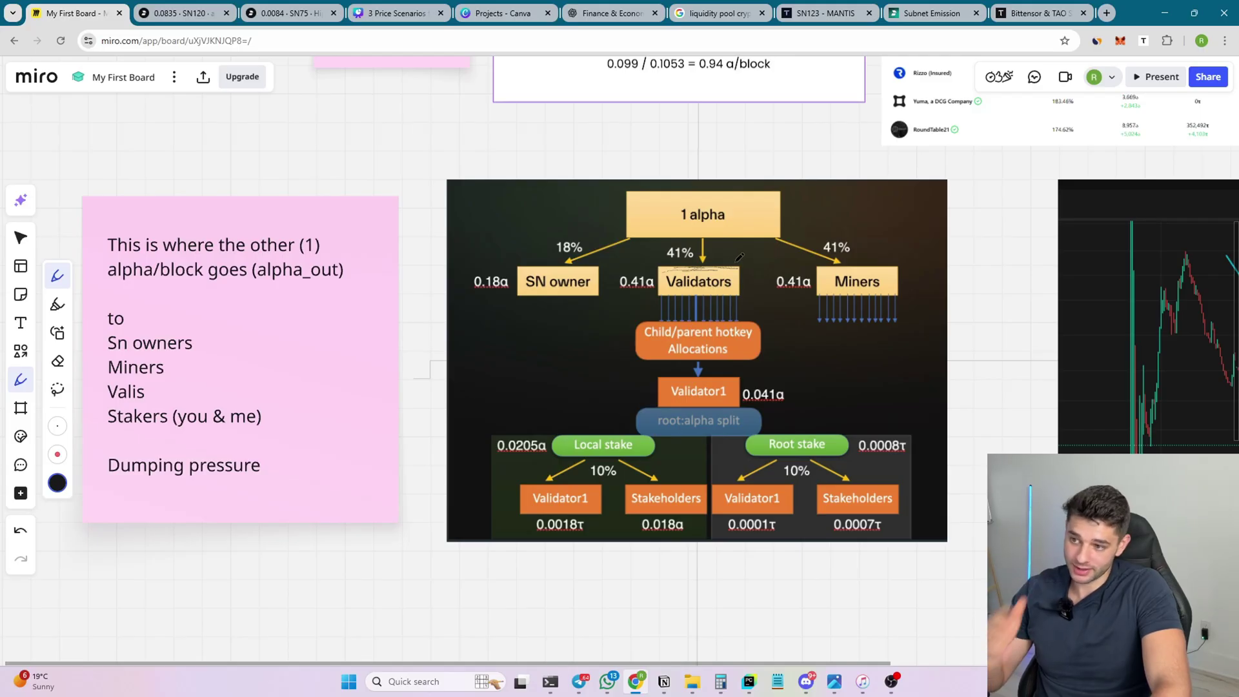
{"action": "left_click_drag", "start_coordinate": [827, 288], "coordinate": [897, 287]}
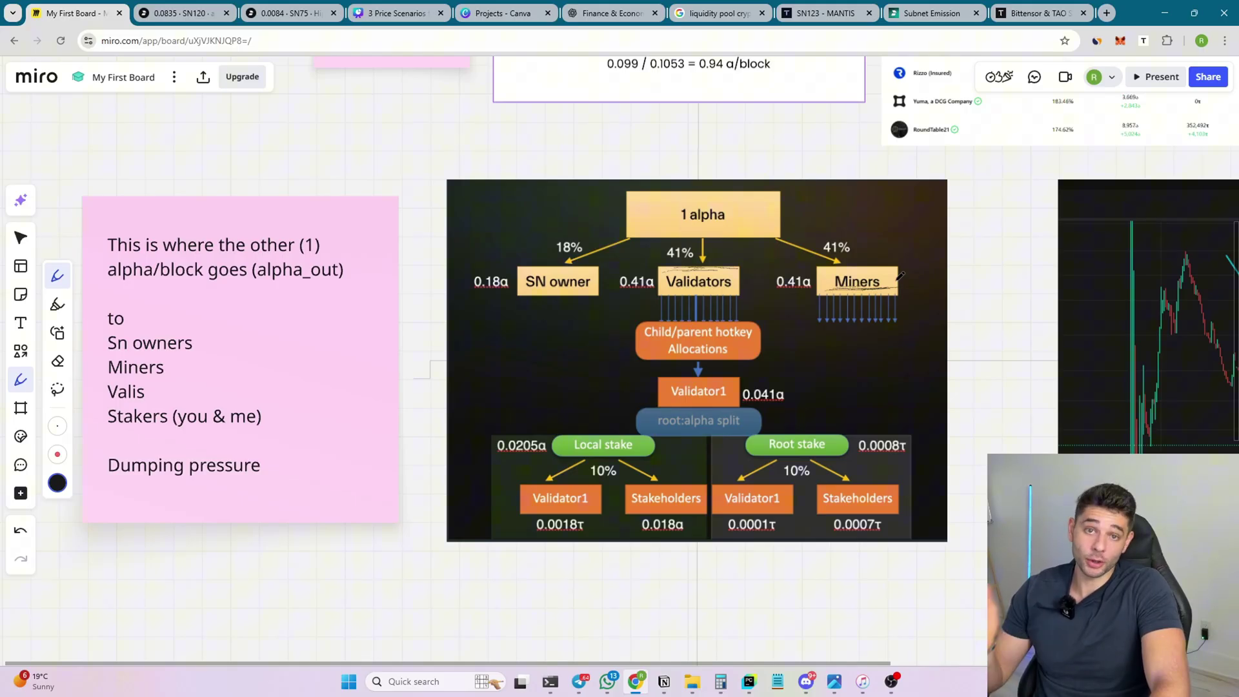
{"action": "left_click_drag", "start_coordinate": [998, 296], "coordinate": [497, 307]}
{"action": "scroll", "coordinate": [854, 323], "scroll_direction": "up", "scroll_amount": 2}
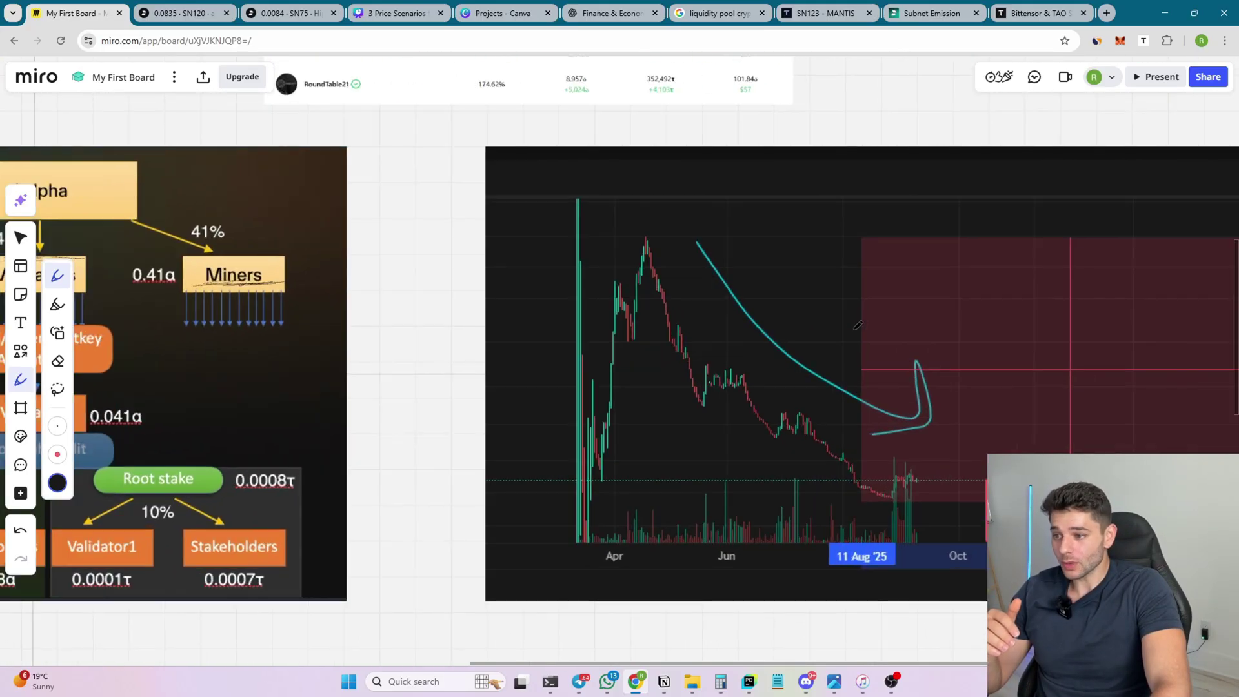
{"action": "scroll", "coordinate": [858, 324], "scroll_direction": "down", "scroll_amount": 2}
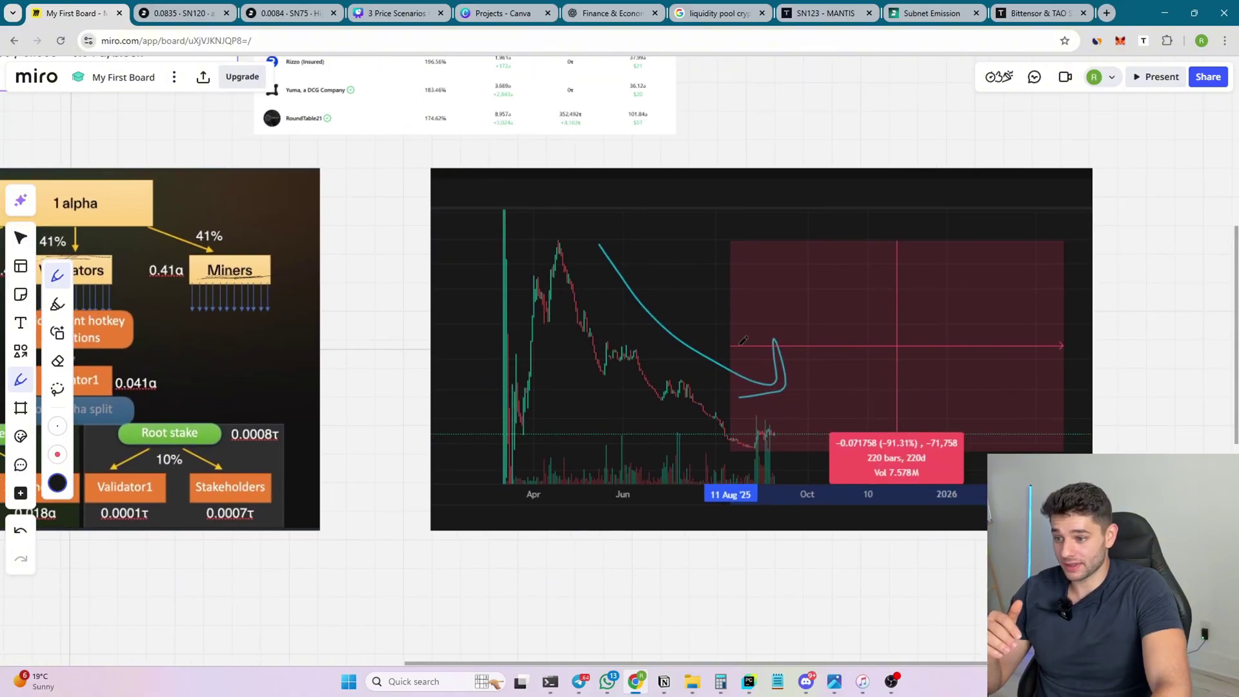
{"action": "scroll", "coordinate": [744, 341], "scroll_direction": "up", "scroll_amount": 1}
{"action": "mouse_move", "coordinate": [880, 473]}
{"action": "left_mouse_down"}
{"action": "mouse_move", "coordinate": [987, 474]}
{"action": "mouse_move", "coordinate": [934, 458]}
{"action": "left_mouse_up"}
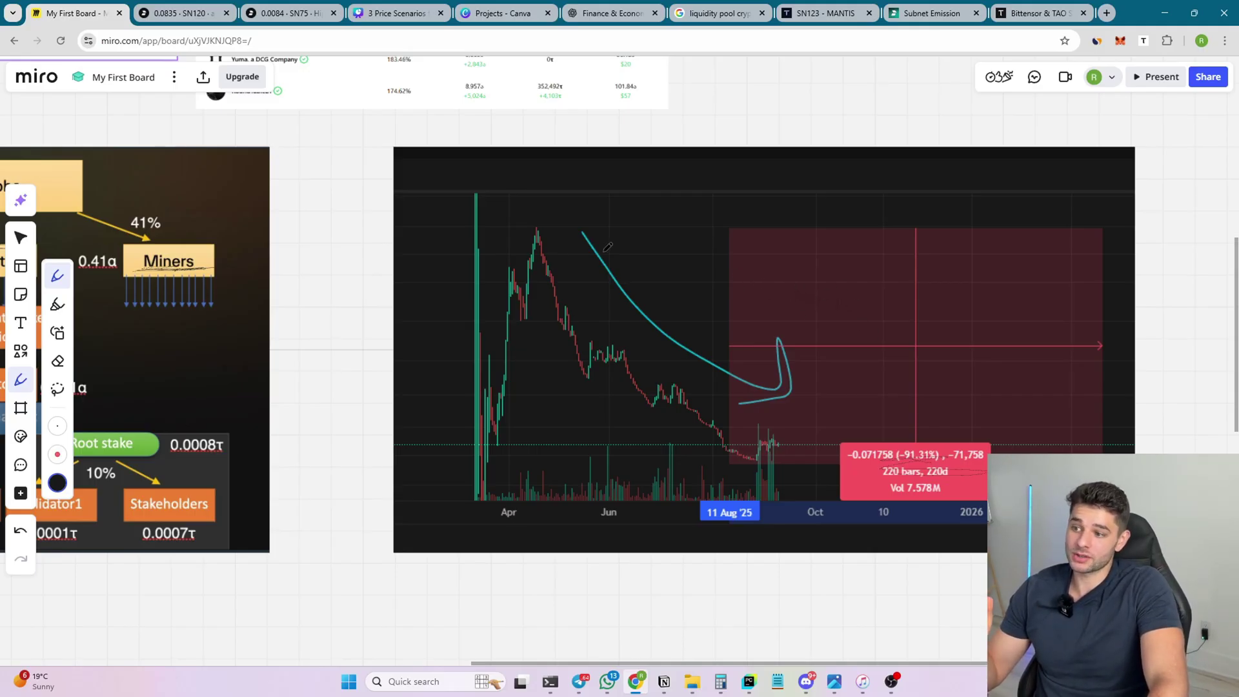
- Underline tao.bot, RoundTable21 and 1T1B.AI in red in the validator yield table
{"action": "scroll", "coordinate": [606, 366], "scroll_direction": "down", "scroll_amount": 3}
{"action": "scroll", "coordinate": [699, 367], "scroll_direction": "left", "scroll_amount": 5}
{"action": "scroll", "coordinate": [710, 357], "scroll_direction": "up", "scroll_amount": 3}
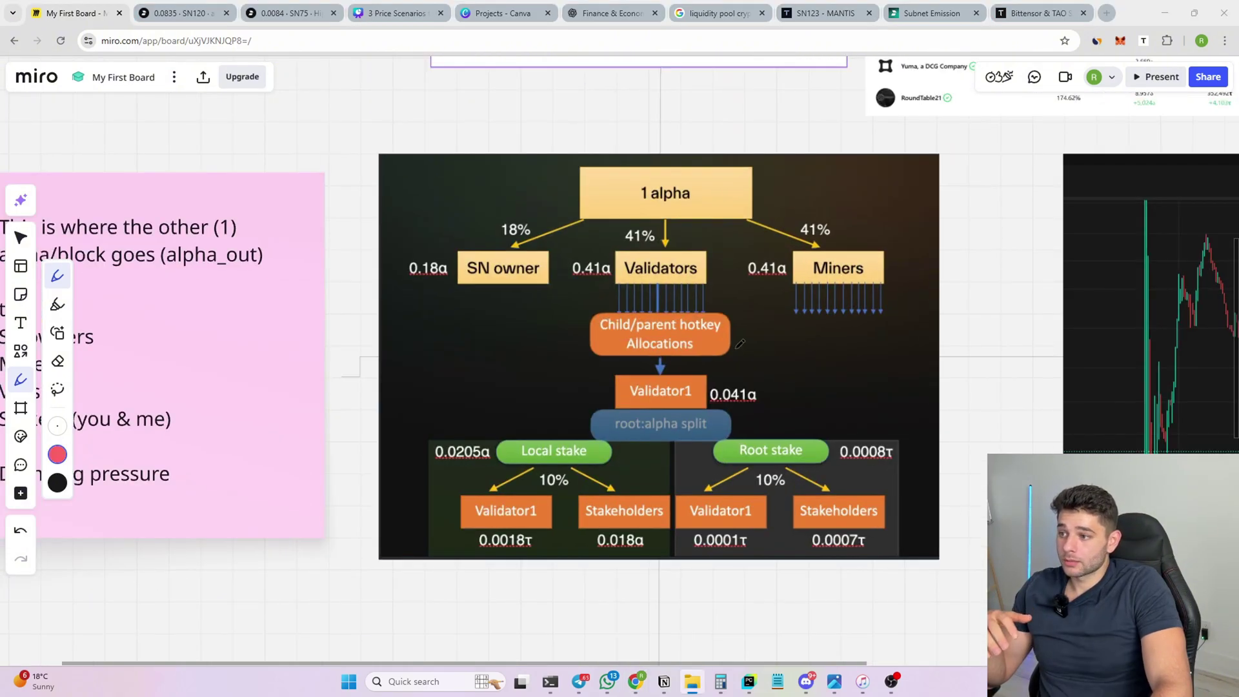
{"action": "left_click_drag", "start_coordinate": [710, 357], "coordinate": [669, 359]}
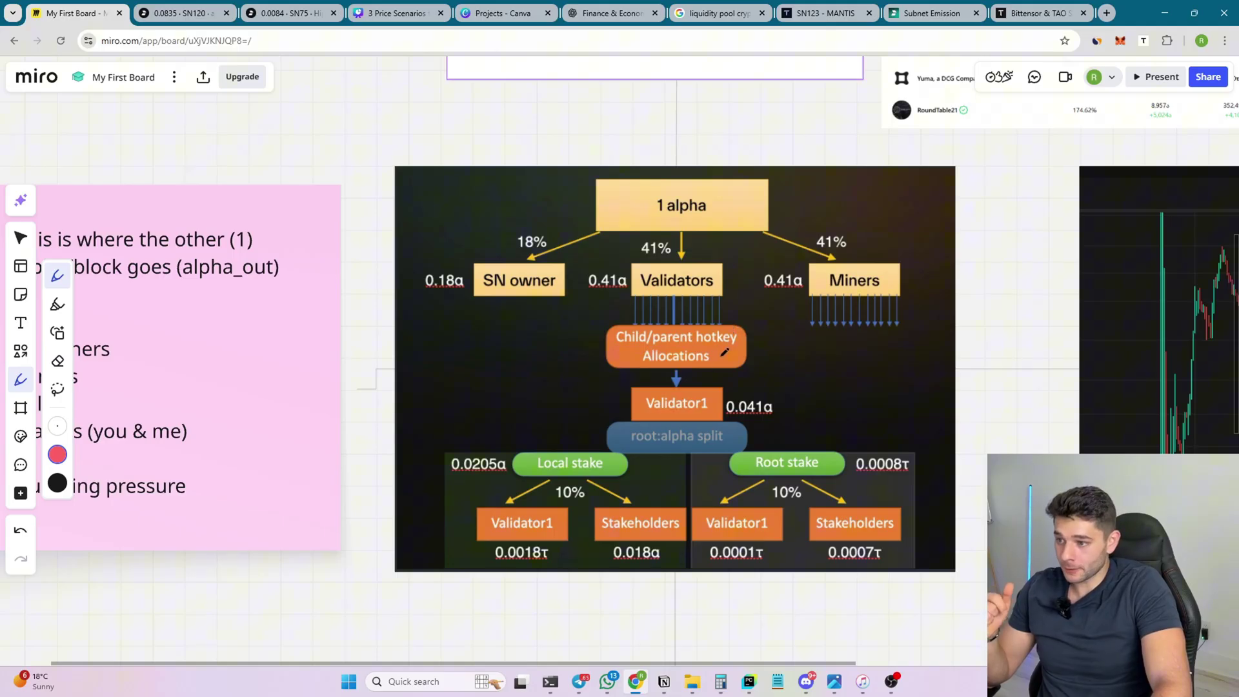
{"action": "scroll", "coordinate": [707, 362], "scroll_direction": "up", "scroll_amount": 1}
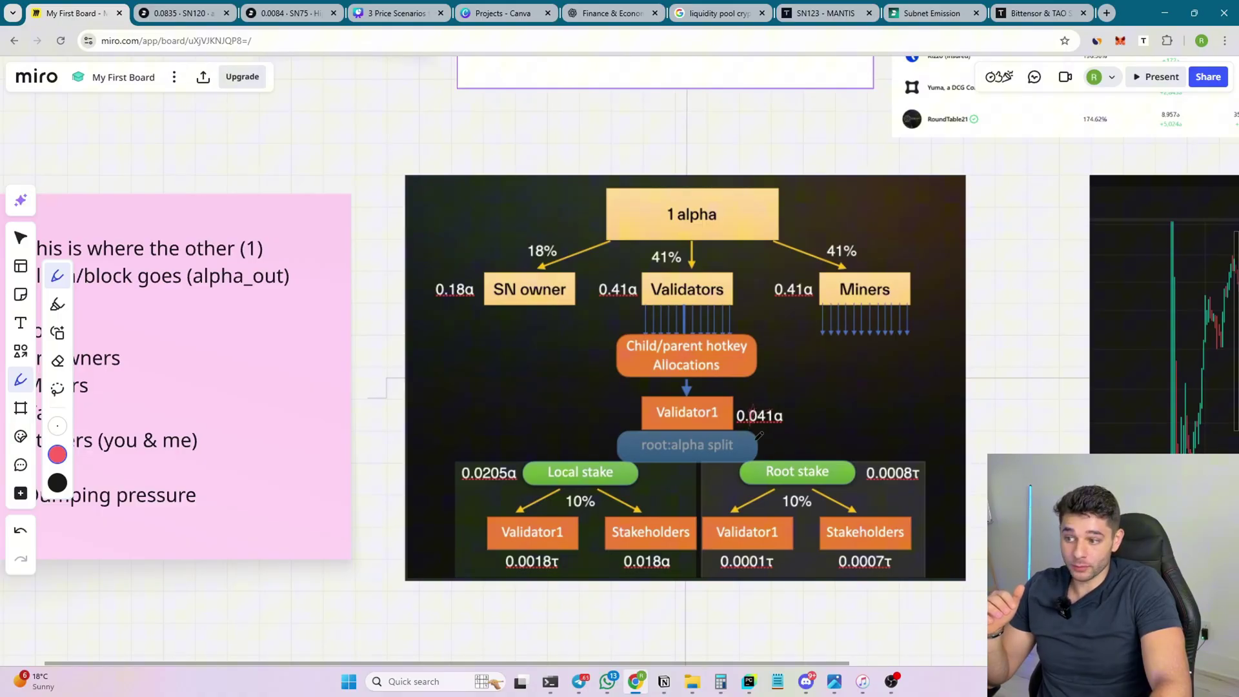
{"action": "scroll", "coordinate": [757, 403], "scroll_direction": "down", "scroll_amount": 3}
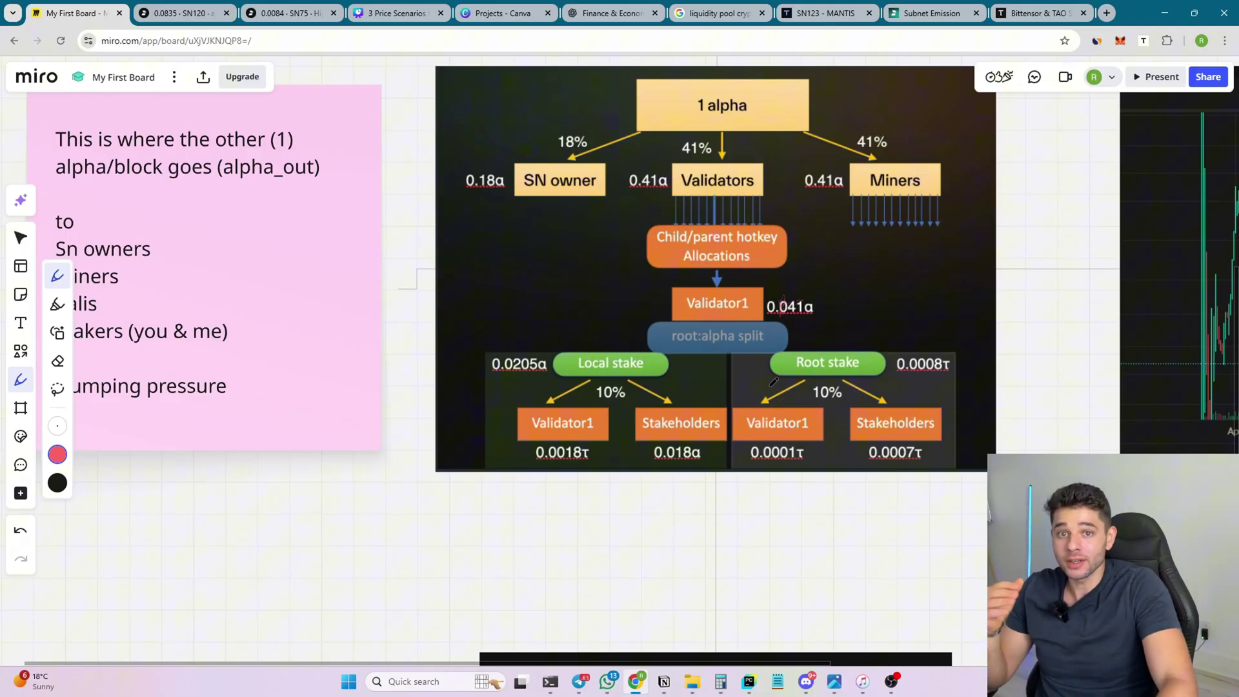
{"action": "scroll", "coordinate": [761, 378], "scroll_direction": "down", "scroll_amount": 3}
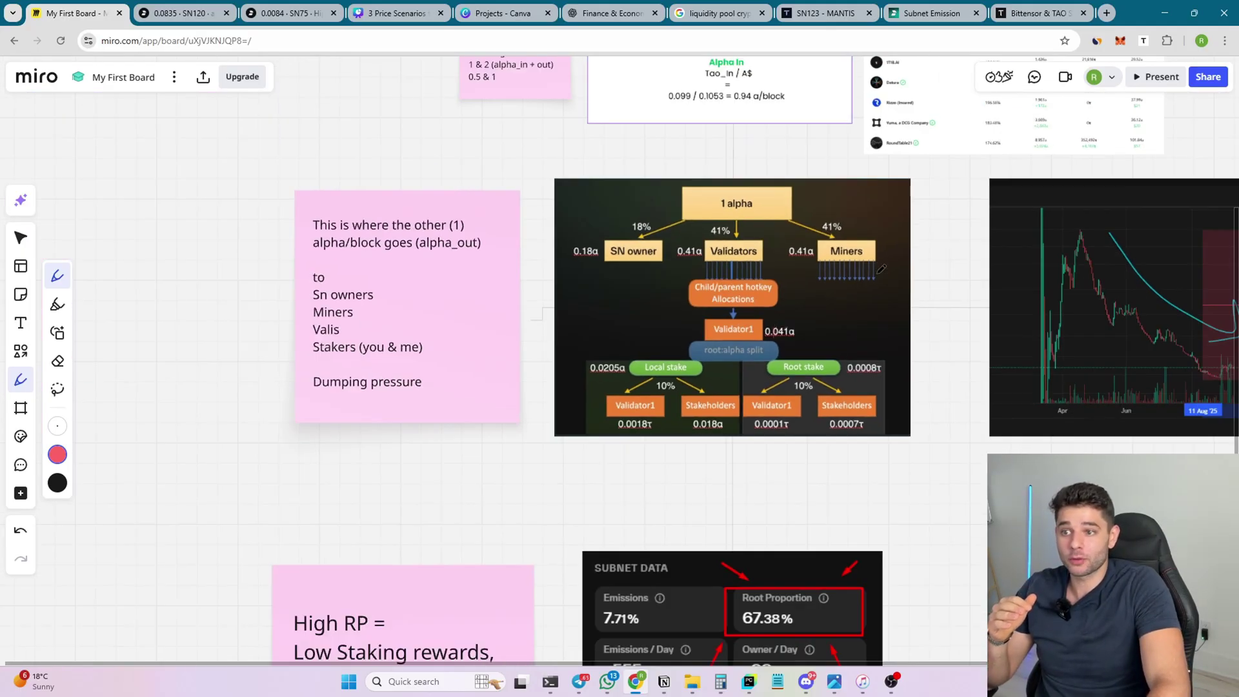
{"action": "scroll", "coordinate": [889, 271], "scroll_direction": "up", "scroll_amount": 5}
{"action": "scroll", "coordinate": [679, 211], "scroll_direction": "up", "scroll_amount": 4}
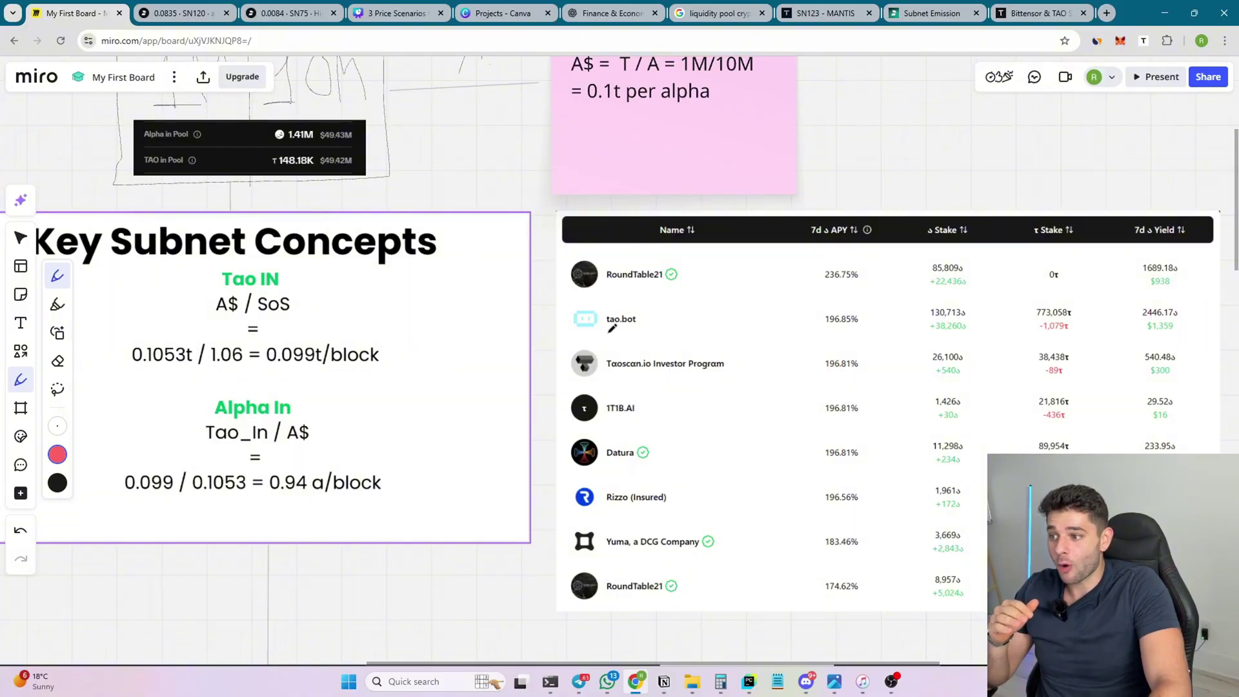
{"action": "left_click_drag", "start_coordinate": [618, 333], "coordinate": [638, 331]}
{"action": "left_click_drag", "start_coordinate": [608, 281], "coordinate": [721, 280]}
{"action": "left_click_drag", "start_coordinate": [597, 423], "coordinate": [647, 422]}
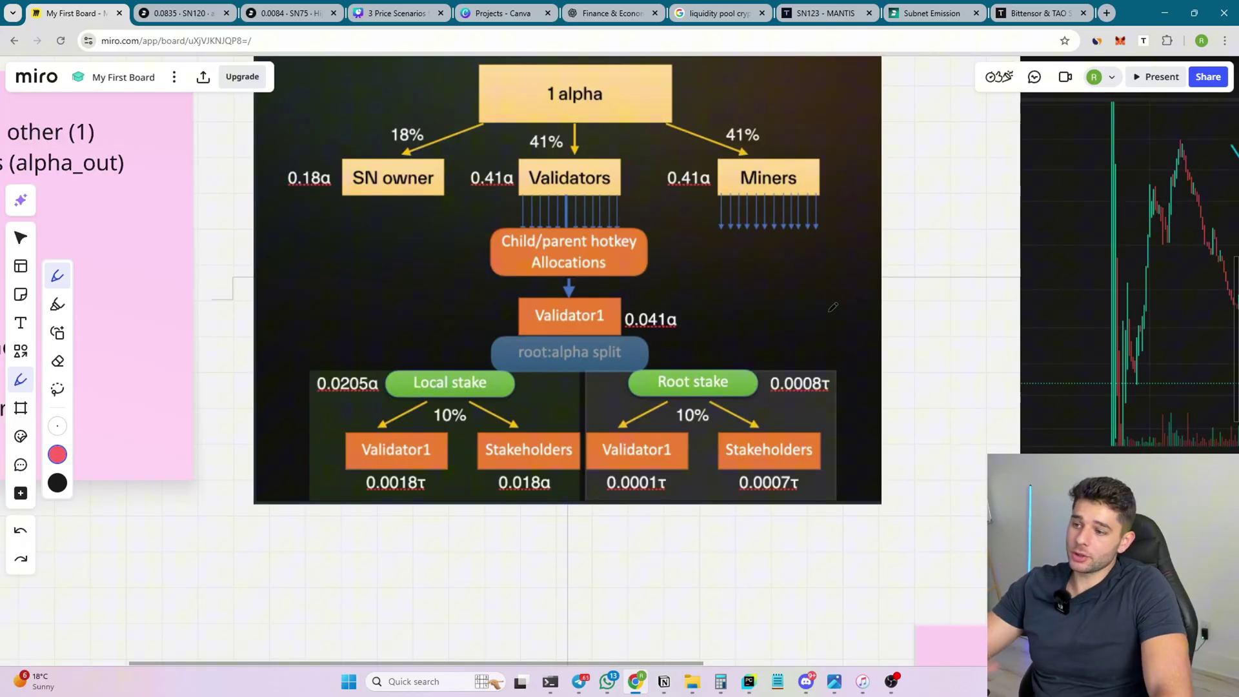
- Write 0.41A beside the diagram, underline it, and underline the Local stake 10% in red
{"action": "mouse_move", "coordinate": [732, 273]}
{"action": "left_mouse_down"}
{"action": "mouse_move", "coordinate": [747, 317]}
{"action": "mouse_move", "coordinate": [777, 300]}
{"action": "mouse_move", "coordinate": [797, 316]}
{"action": "mouse_move", "coordinate": [831, 306]}
{"action": "left_mouse_up"}
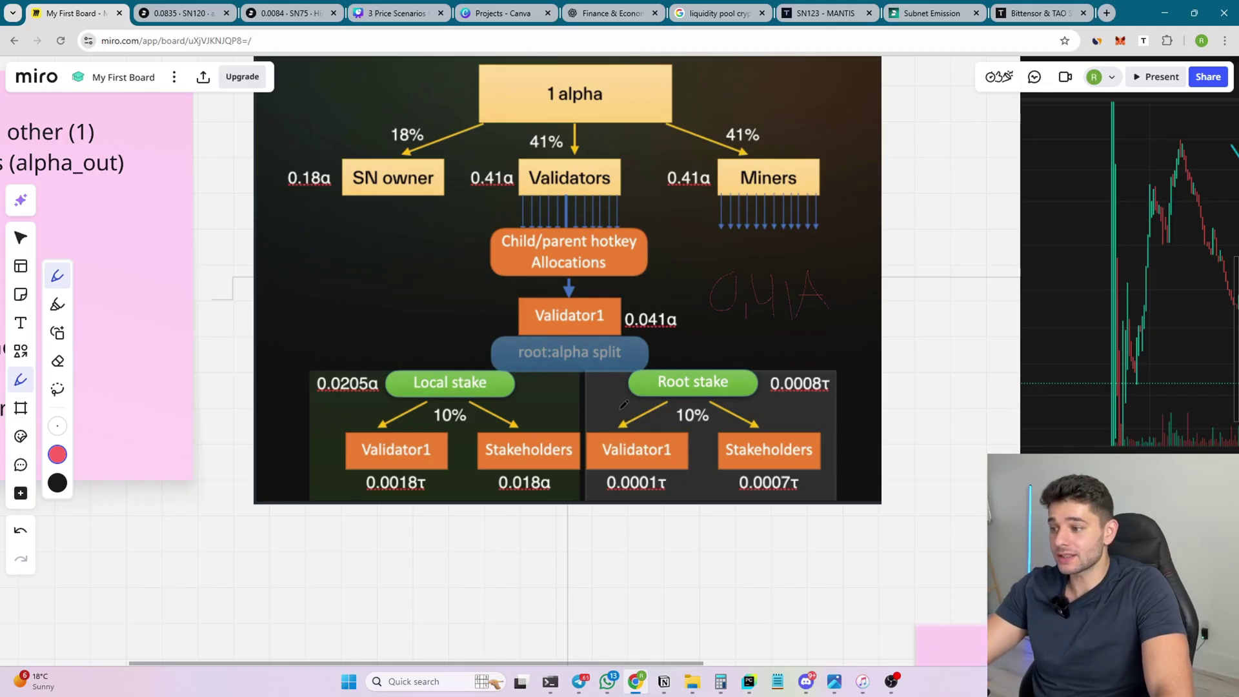
{"action": "mouse_move", "coordinate": [560, 391]}
{"action": "left_mouse_down"}
{"action": "mouse_move", "coordinate": [607, 385]}
{"action": "mouse_move", "coordinate": [595, 384]}
{"action": "left_mouse_up"}
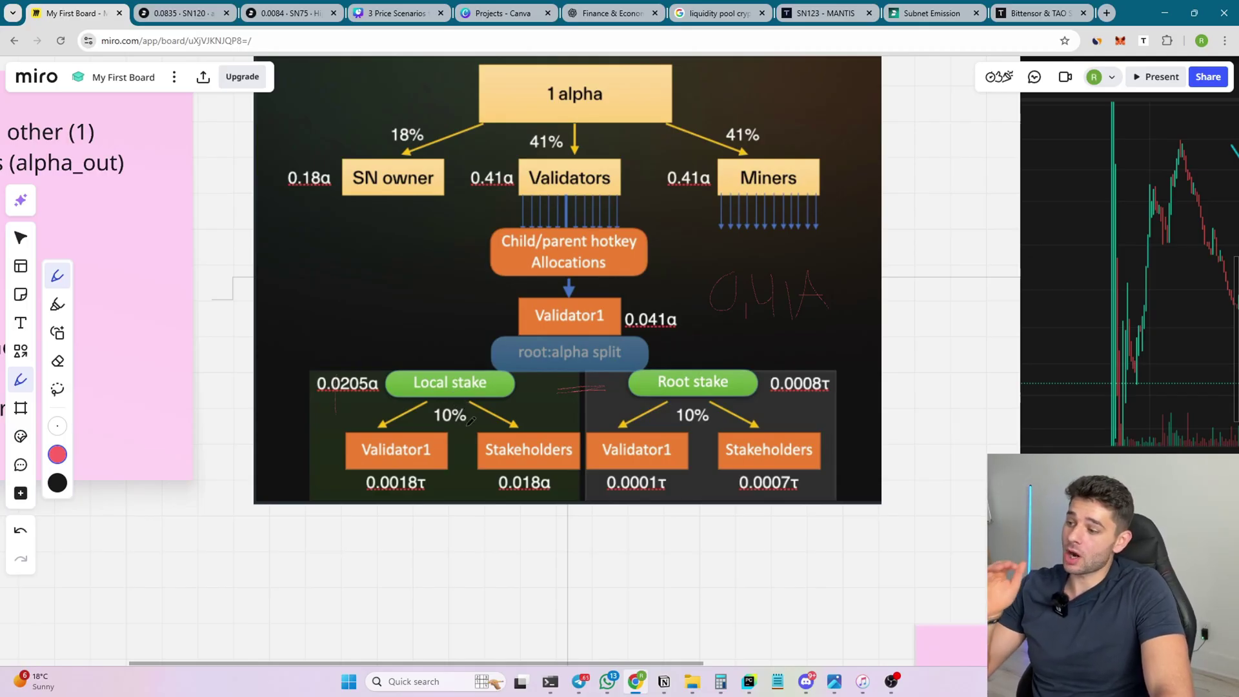
{"action": "mouse_move", "coordinate": [436, 420]}
{"action": "left_mouse_down"}
{"action": "mouse_move", "coordinate": [478, 424]}
{"action": "mouse_move", "coordinate": [435, 426]}
{"action": "mouse_move", "coordinate": [456, 418]}
{"action": "left_mouse_up"}
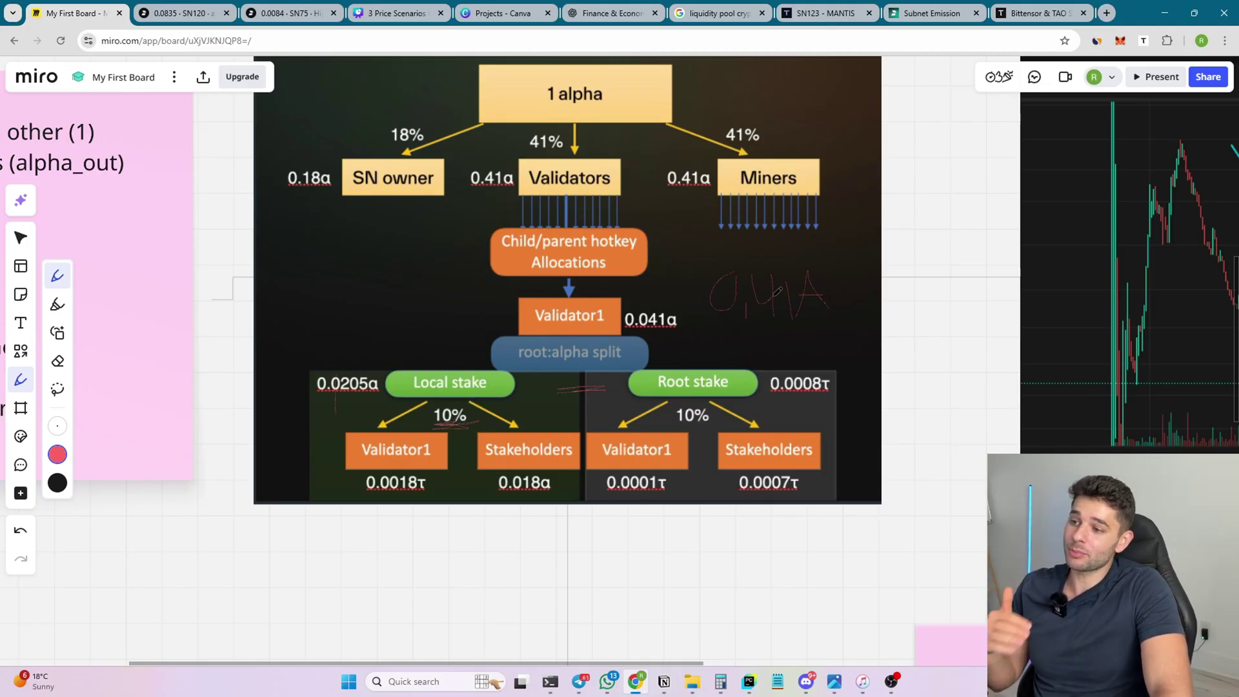
{"action": "left_click_drag", "start_coordinate": [761, 331], "coordinate": [793, 328]}
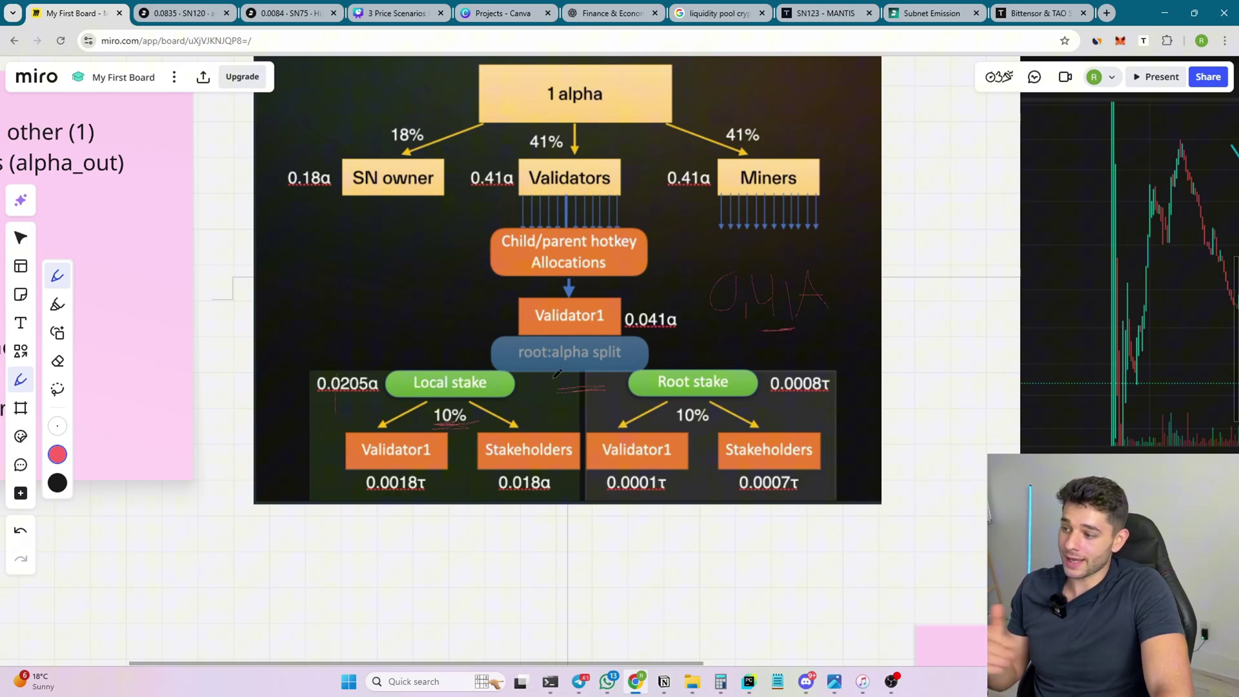
- Underline the 0.018α payout, the root-stake 10%, 0.0001τ and 0.0007τ in red
{"action": "left_click_drag", "start_coordinate": [498, 495], "coordinate": [545, 494]}
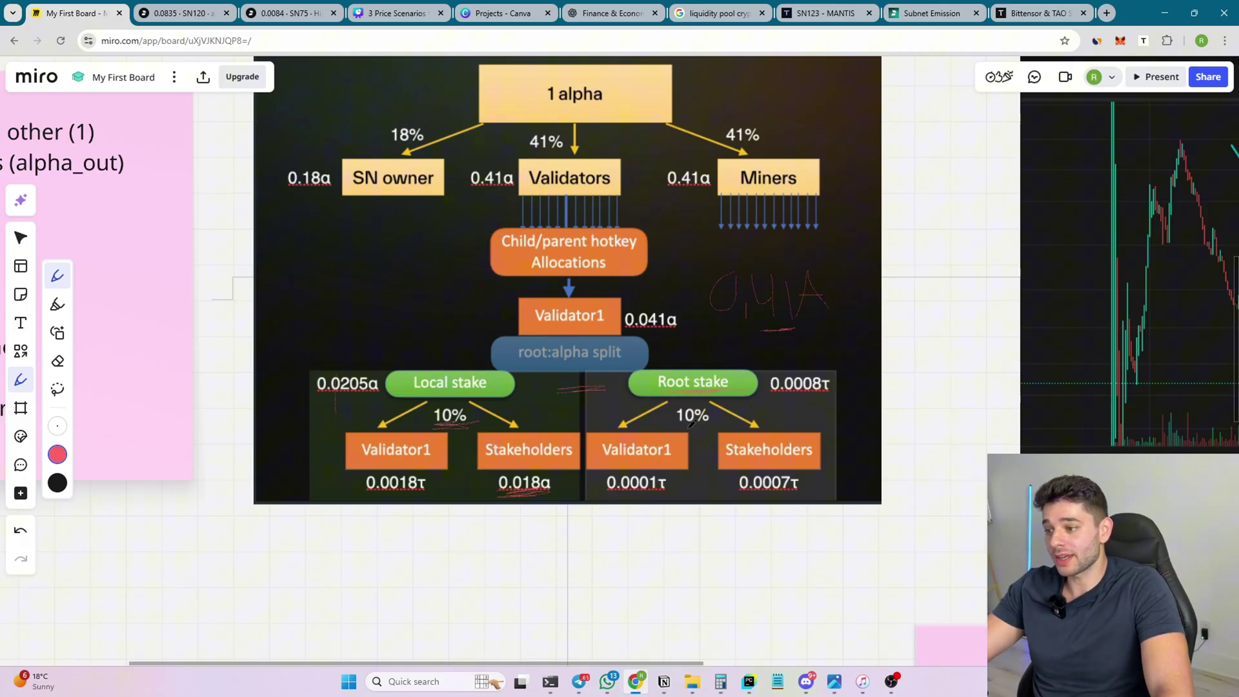
{"action": "left_click_drag", "start_coordinate": [682, 423], "coordinate": [715, 418]}
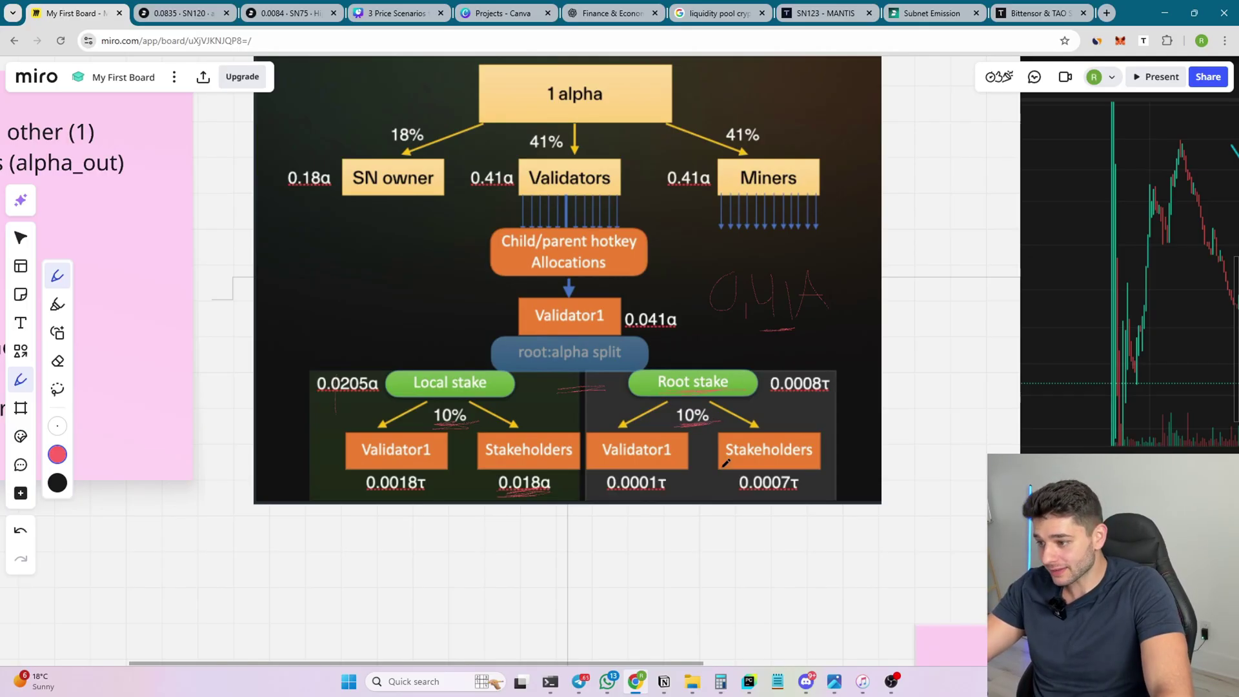
{"action": "left_click_drag", "start_coordinate": [651, 495], "coordinate": [625, 497]}
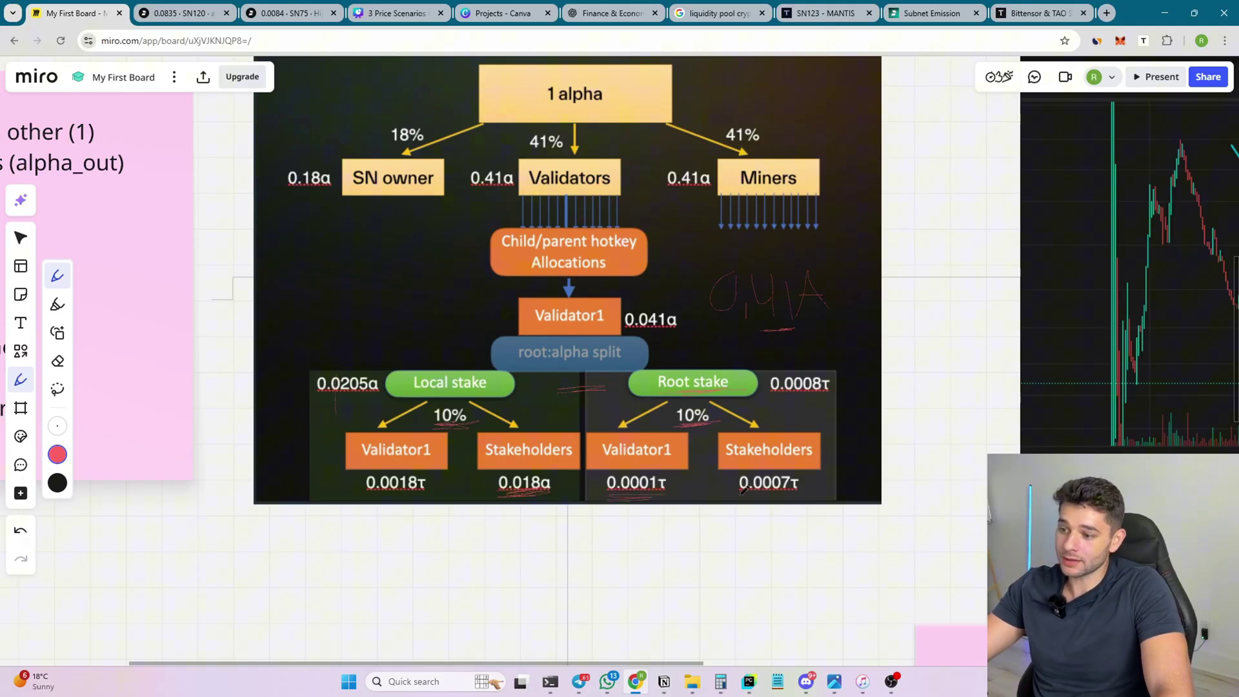
{"action": "left_click_drag", "start_coordinate": [743, 493], "coordinate": [826, 493]}
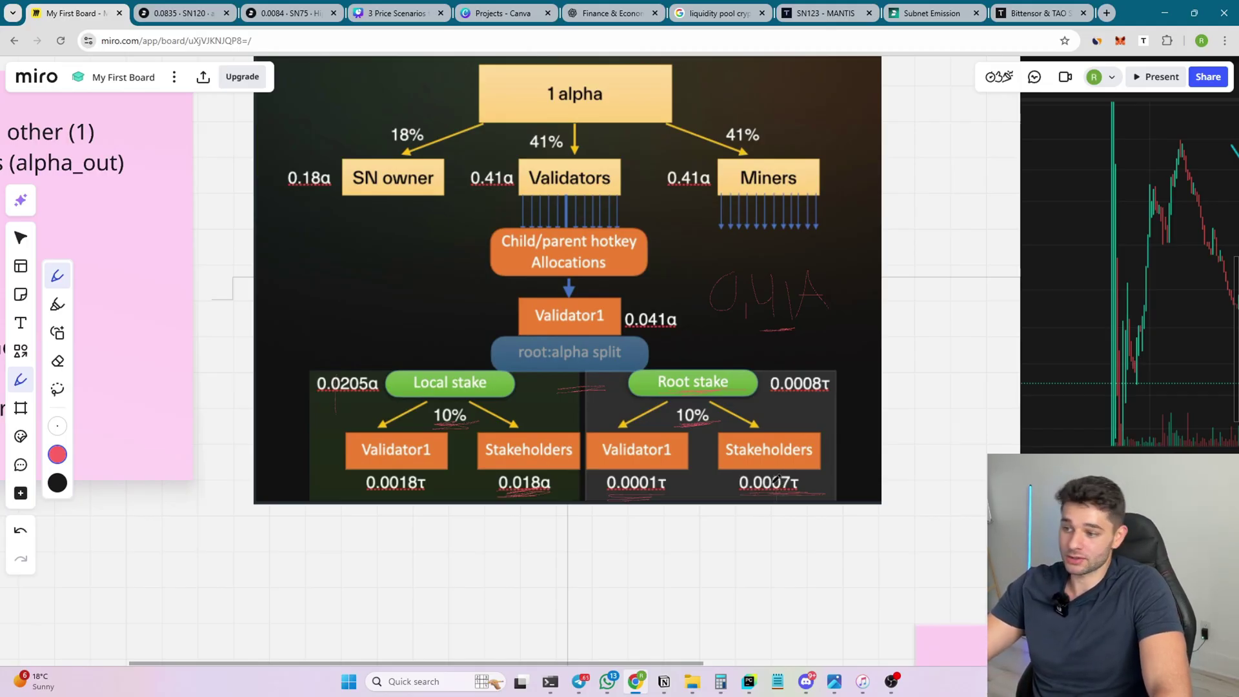
- Mark the Root Proportion box and its 67.38% value in red on the subnet data
{"action": "scroll", "coordinate": [776, 479], "scroll_direction": "down", "scroll_amount": 5}
{"action": "scroll", "coordinate": [725, 291], "scroll_direction": "down", "scroll_amount": 5}
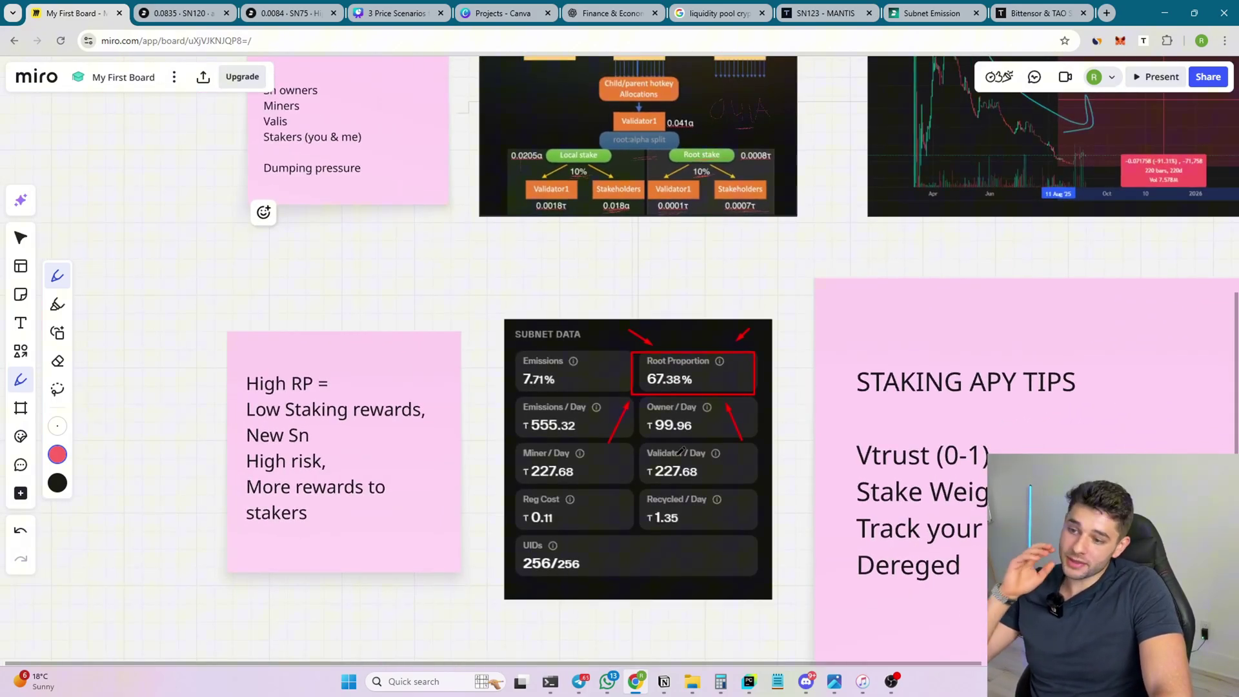
{"action": "mouse_move", "coordinate": [699, 326]}
{"action": "left_mouse_down"}
{"action": "mouse_move", "coordinate": [686, 348]}
{"action": "mouse_move", "coordinate": [713, 366]}
{"action": "left_mouse_up"}
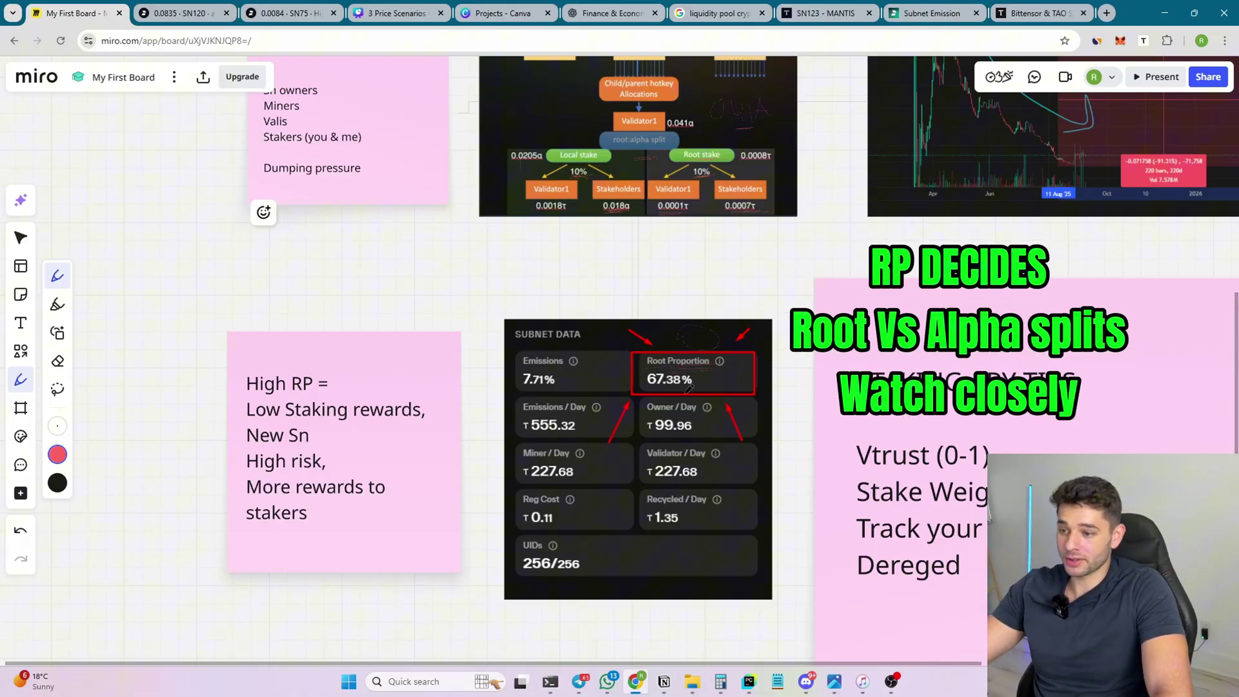
{"action": "scroll", "coordinate": [688, 387], "scroll_direction": "down", "scroll_amount": 2}
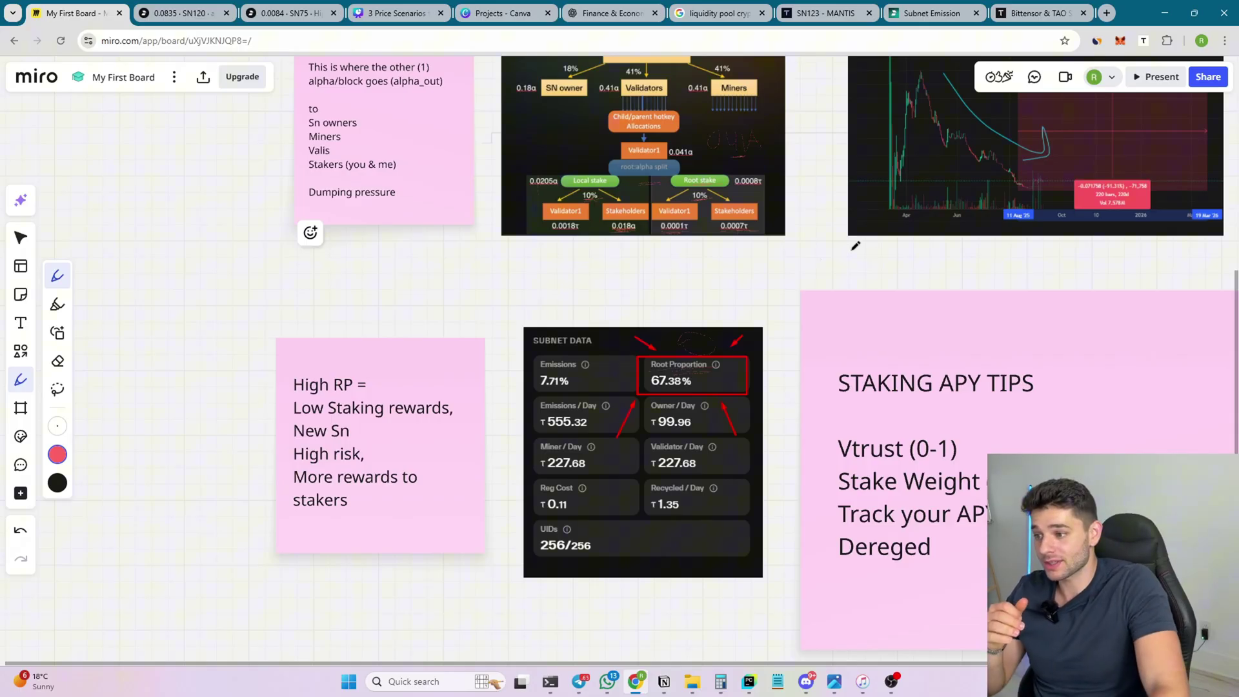
{"action": "left_click_drag", "start_coordinate": [689, 385], "coordinate": [651, 391]}
- Loop around the 'High RP = Low Staking rewards' sticky note beside the panel
{"action": "scroll", "coordinate": [668, 251], "scroll_direction": "up", "scroll_amount": 3}
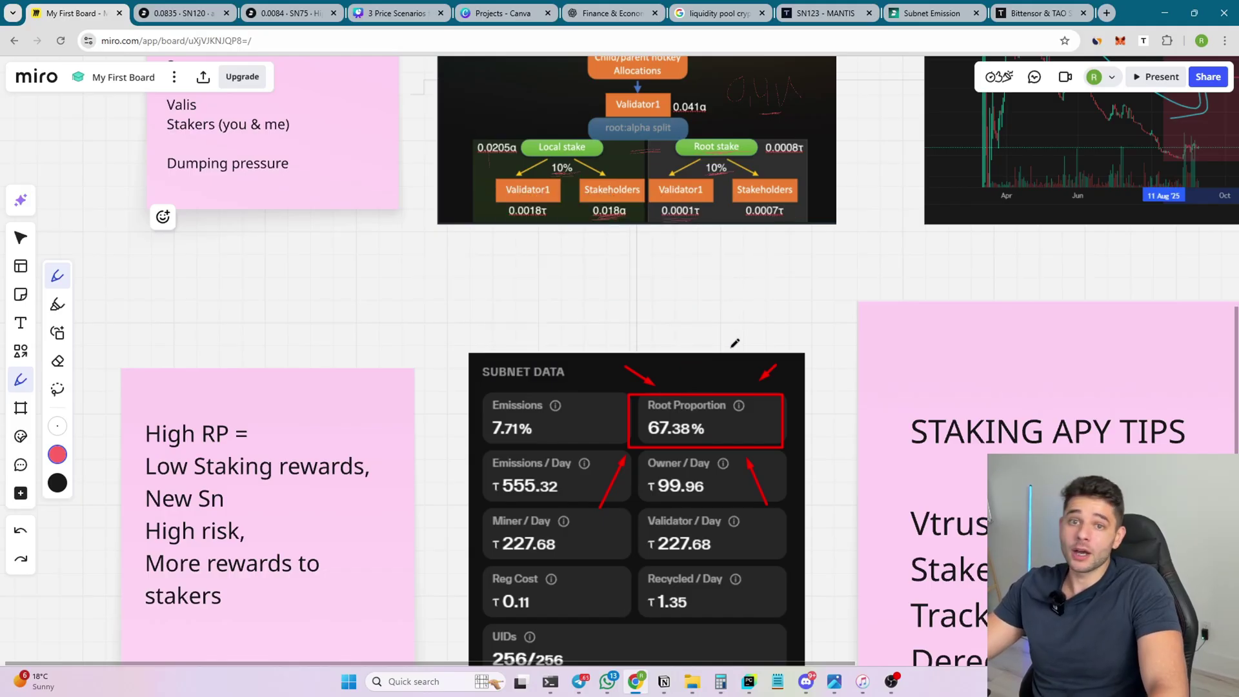
{"action": "scroll", "coordinate": [734, 340], "scroll_direction": "down", "scroll_amount": 2}
{"action": "scroll", "coordinate": [736, 341], "scroll_direction": "down", "scroll_amount": 1}
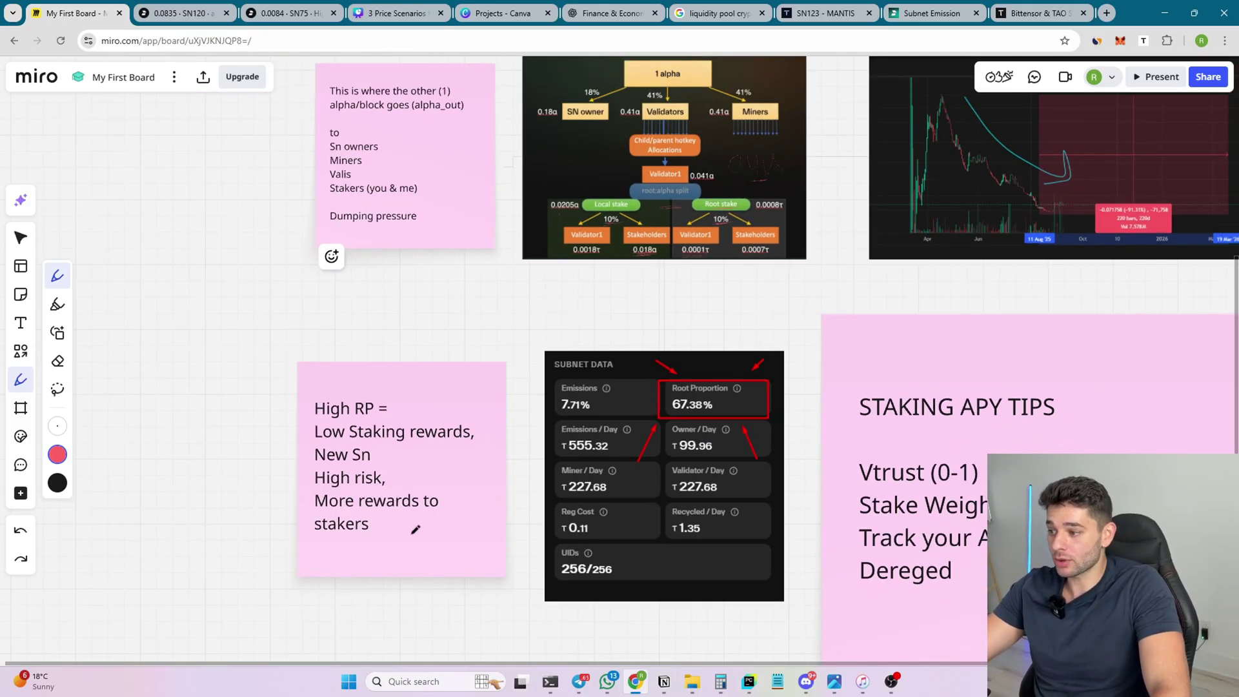
{"action": "mouse_move", "coordinate": [436, 387]}
{"action": "left_mouse_down"}
{"action": "mouse_move", "coordinate": [512, 449]}
{"action": "mouse_move", "coordinate": [416, 387]}
{"action": "left_mouse_up"}
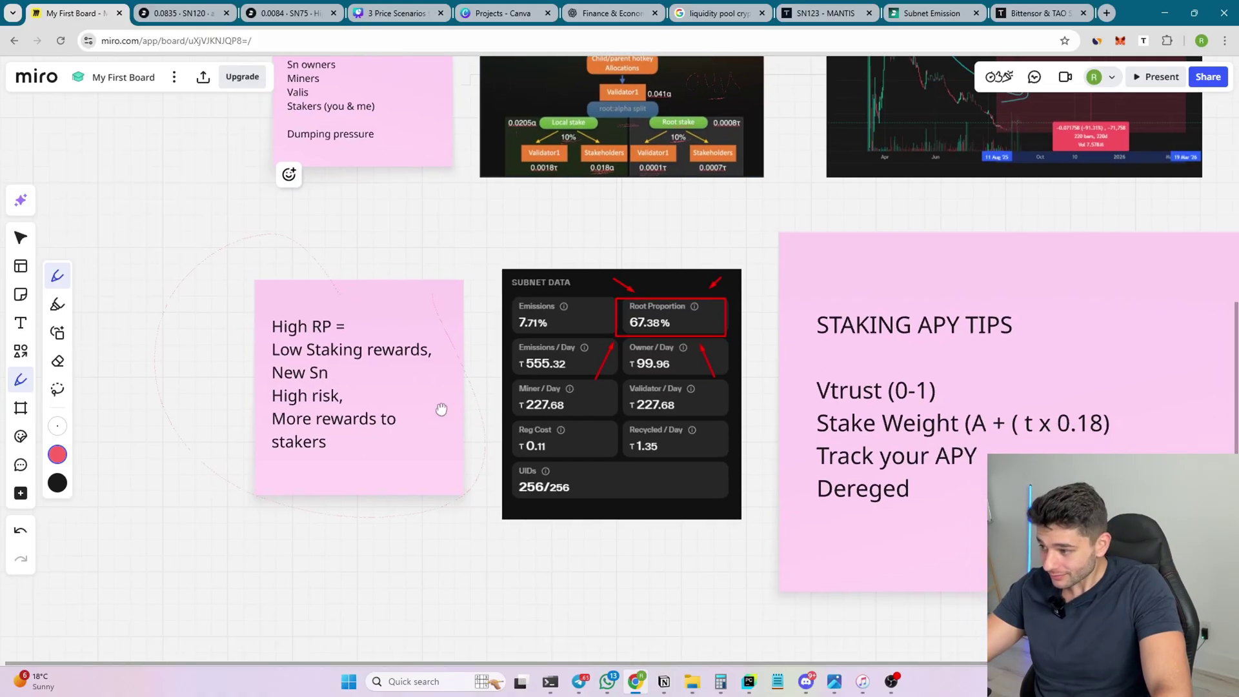
{"action": "left_click_drag", "start_coordinate": [484, 487], "coordinate": [438, 409]}
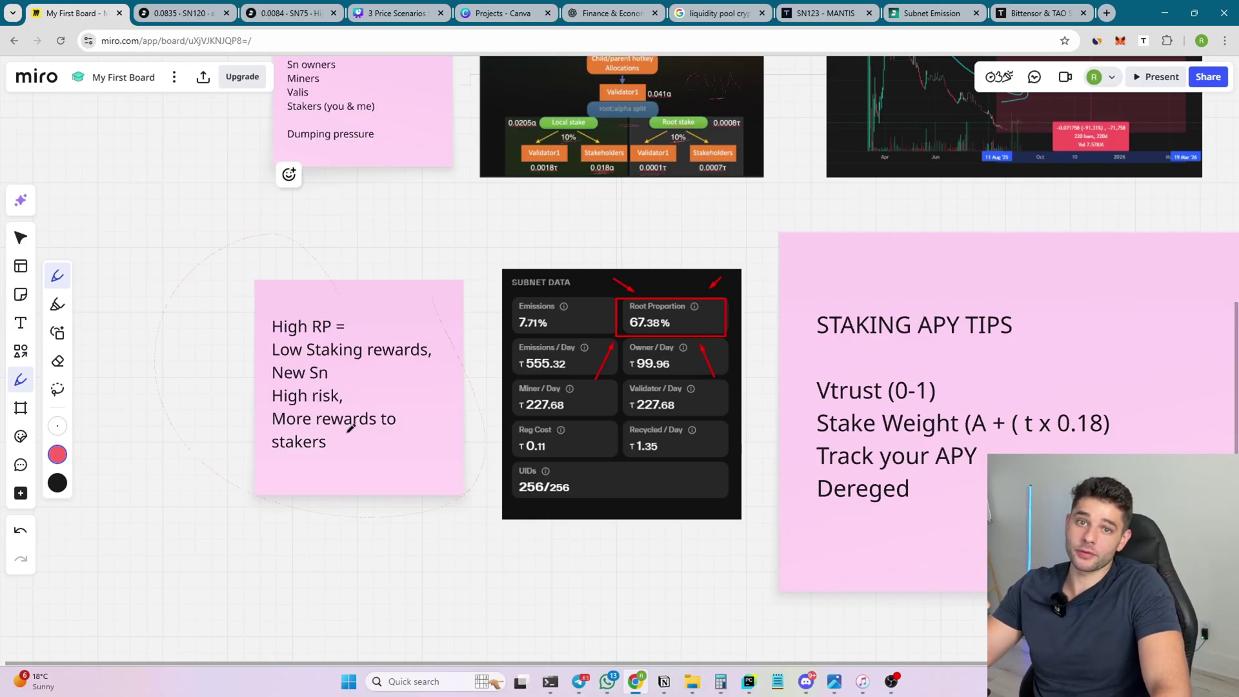
- Underline STAKING APY TIPS and mark its Vtrust (0-1), Stake Weight and Track your APY lines
{"action": "scroll", "coordinate": [1097, 403], "scroll_direction": "down", "scroll_amount": 1}
{"action": "scroll", "coordinate": [1065, 370], "scroll_direction": "down", "scroll_amount": 1}
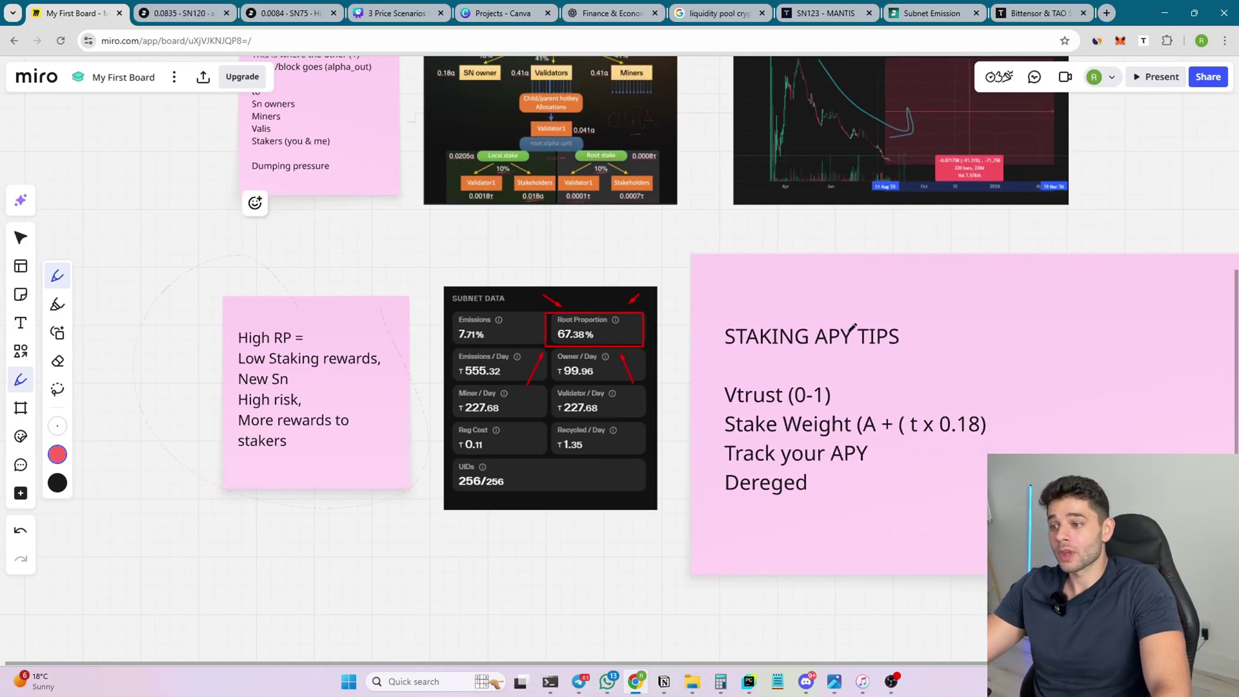
{"action": "left_click_drag", "start_coordinate": [741, 357], "coordinate": [893, 349]}
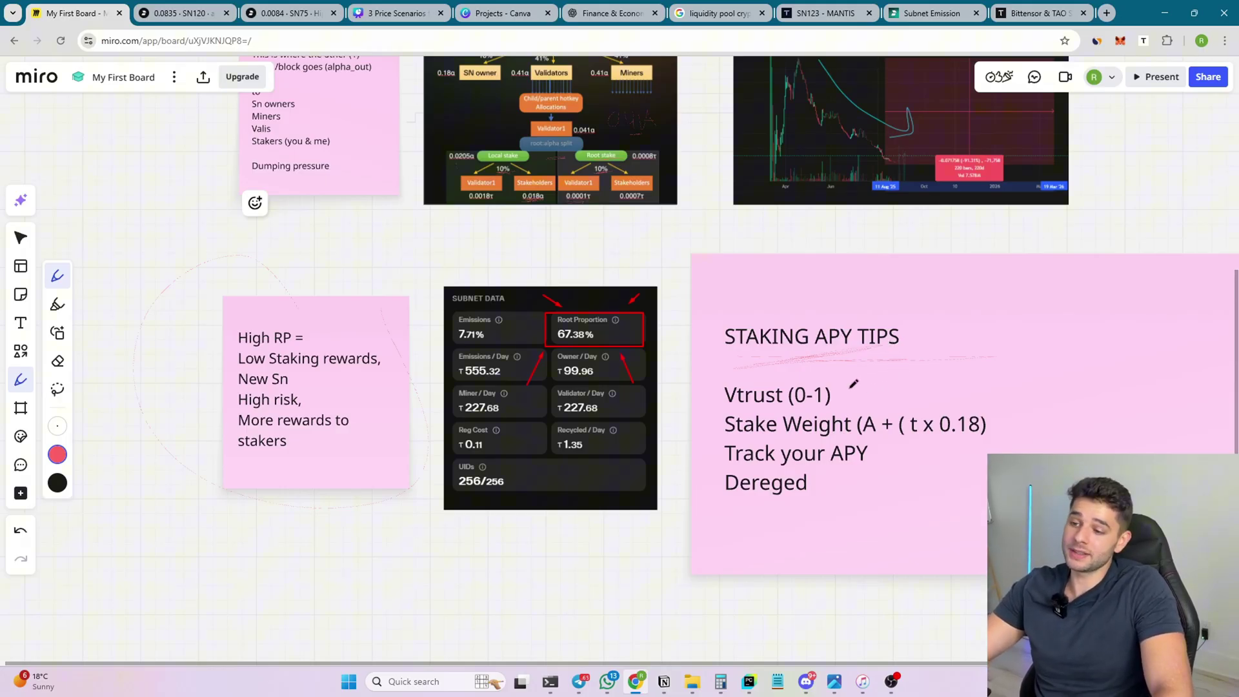
{"action": "mouse_move", "coordinate": [741, 371]}
{"action": "left_mouse_down"}
{"action": "mouse_move", "coordinate": [800, 403]}
{"action": "mouse_move", "coordinate": [883, 383]}
{"action": "left_mouse_up"}
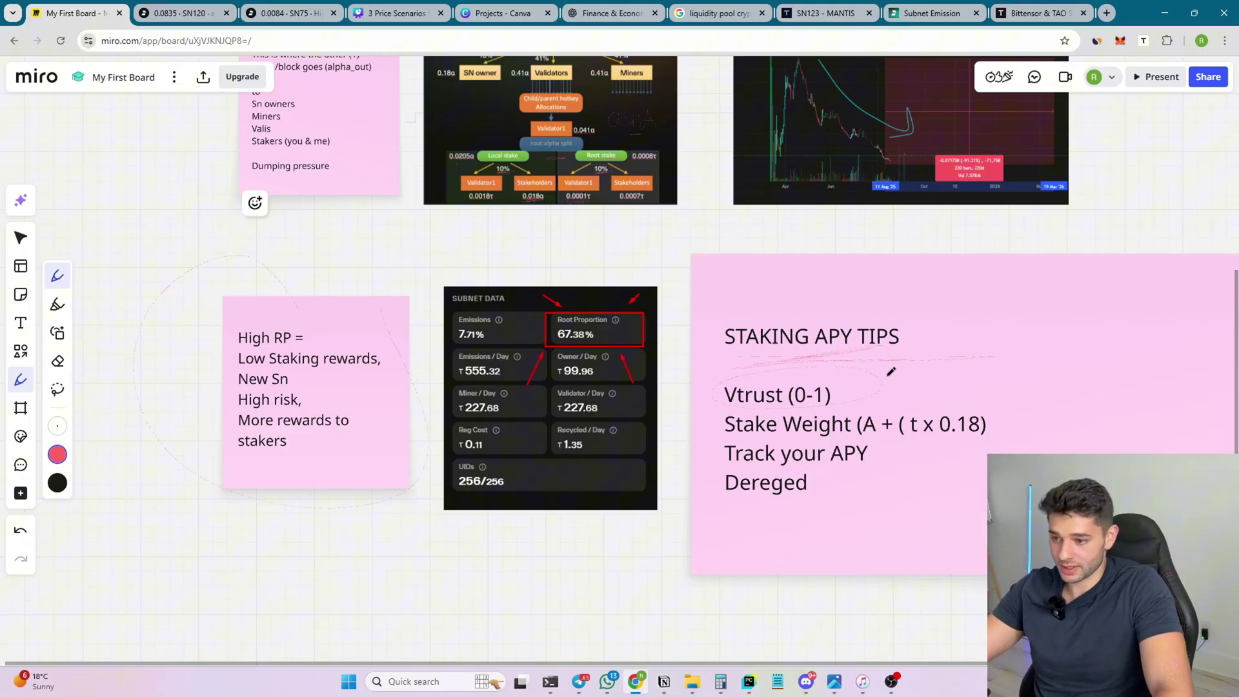
{"action": "left_click_drag", "start_coordinate": [774, 431], "coordinate": [810, 435]}
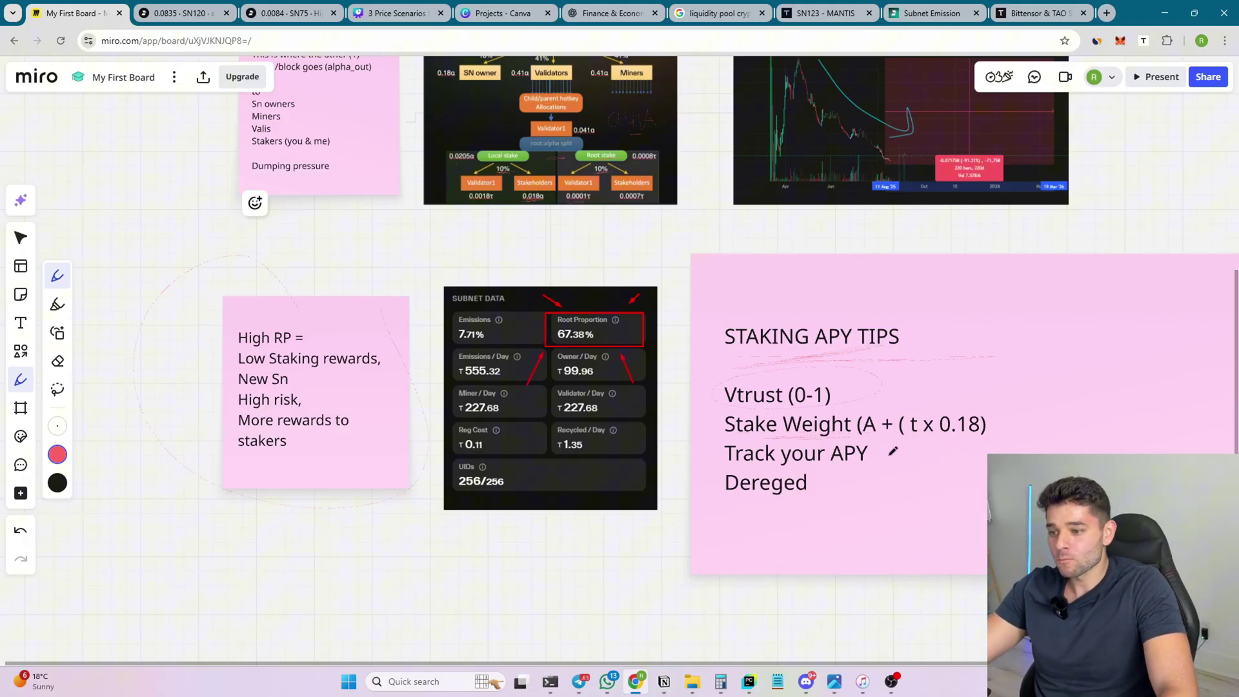
{"action": "left_click_drag", "start_coordinate": [888, 455], "coordinate": [890, 452]}
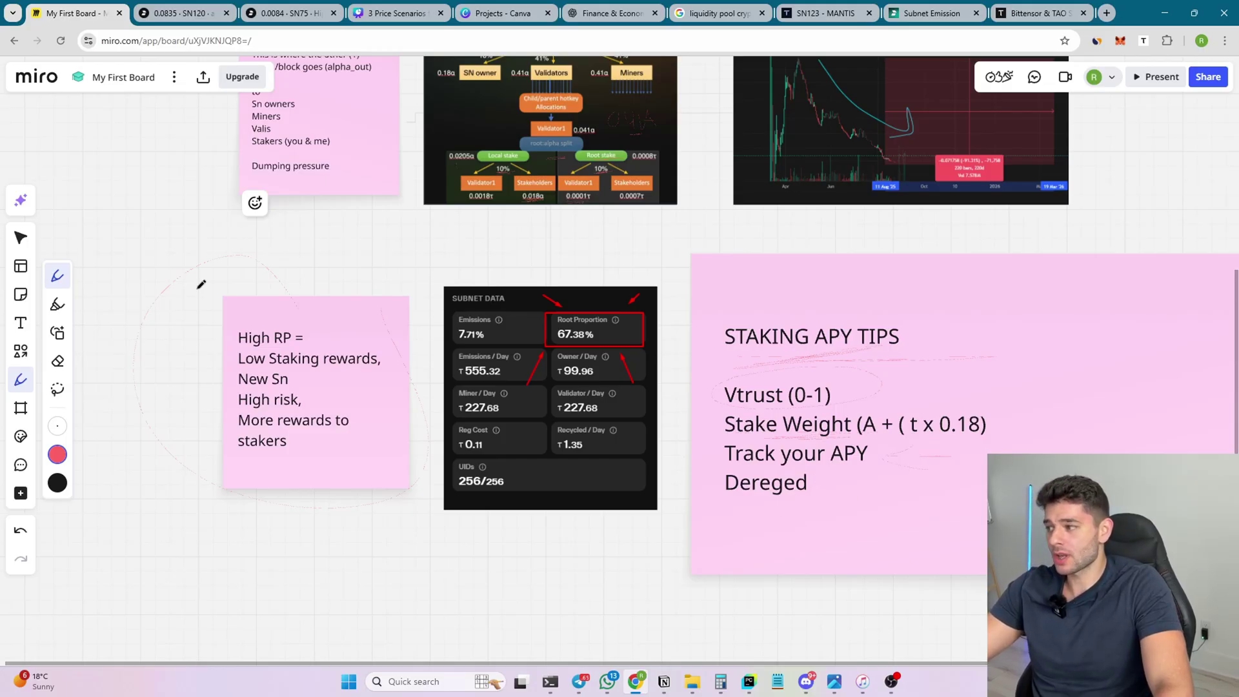
- Return to the Select tool and start editing the STAKING APY TIPS note's text
{"action": "left_click", "coordinate": [20, 238]}
{"action": "left_click", "coordinate": [810, 479]}
{"action": "left_click", "coordinate": [810, 478]}
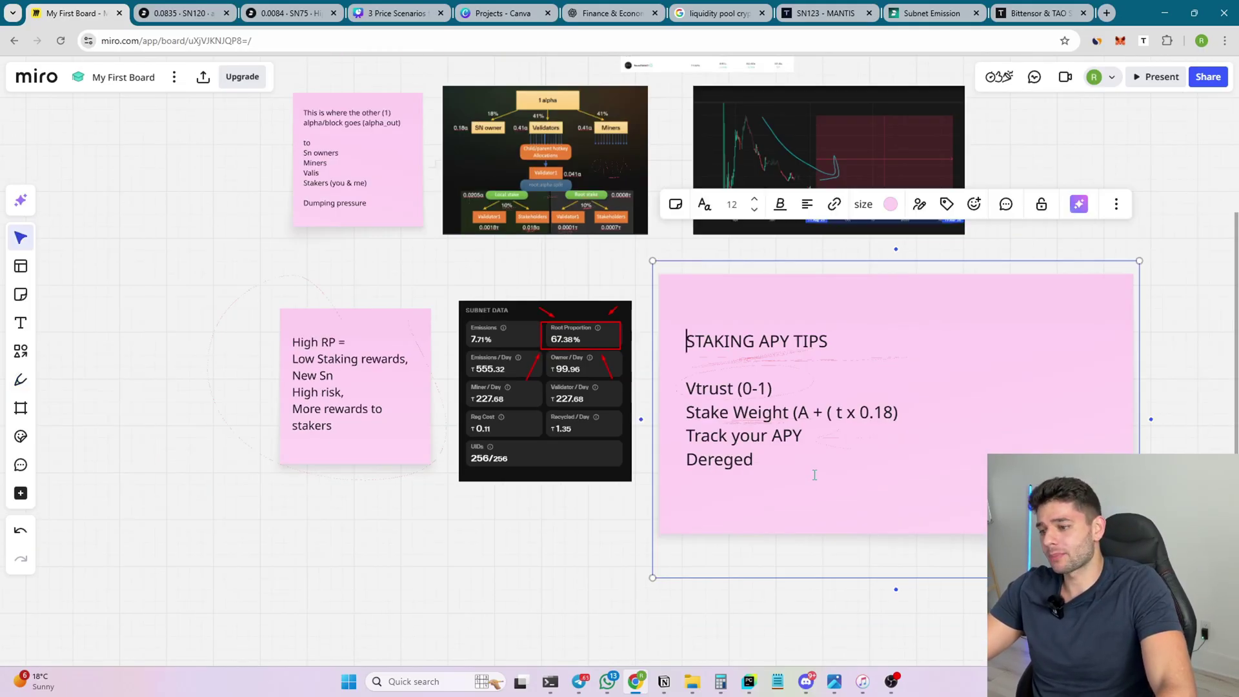
- Add 'tao' below Dereged, then bring up the SN123 MANTIS page and scroll to its Validators charts
{"action": "type", "text": "tao."}
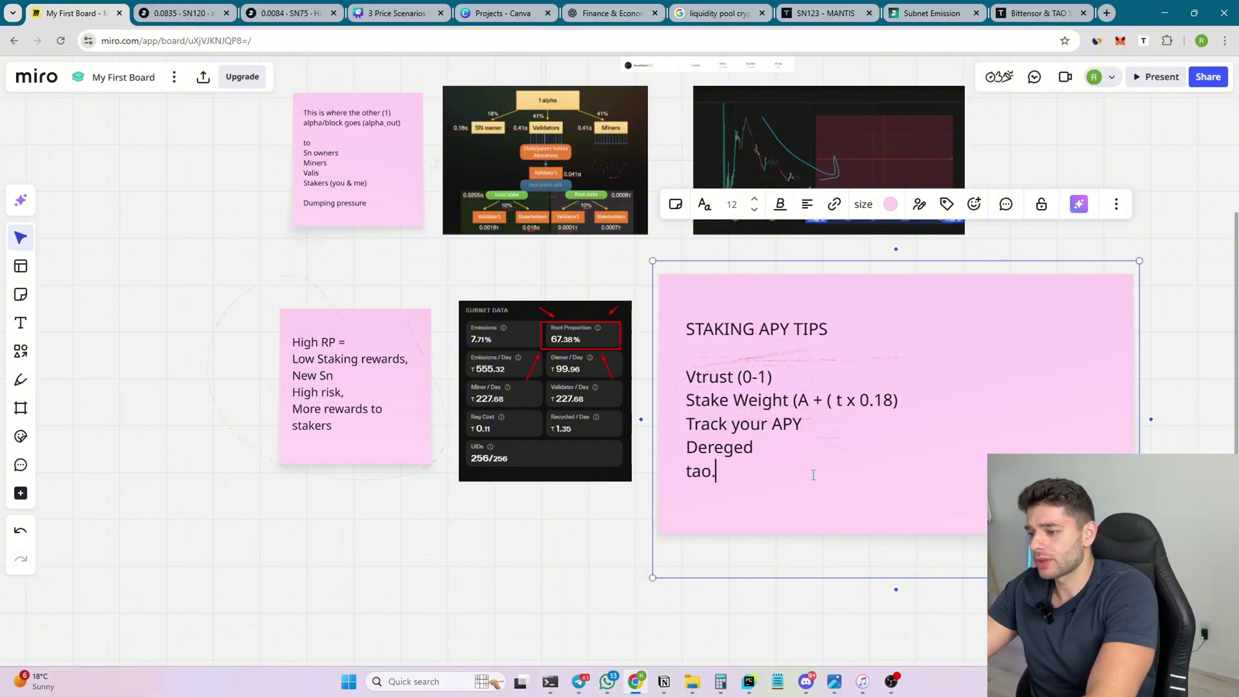
{"action": "key", "text": "ctrl+8"}
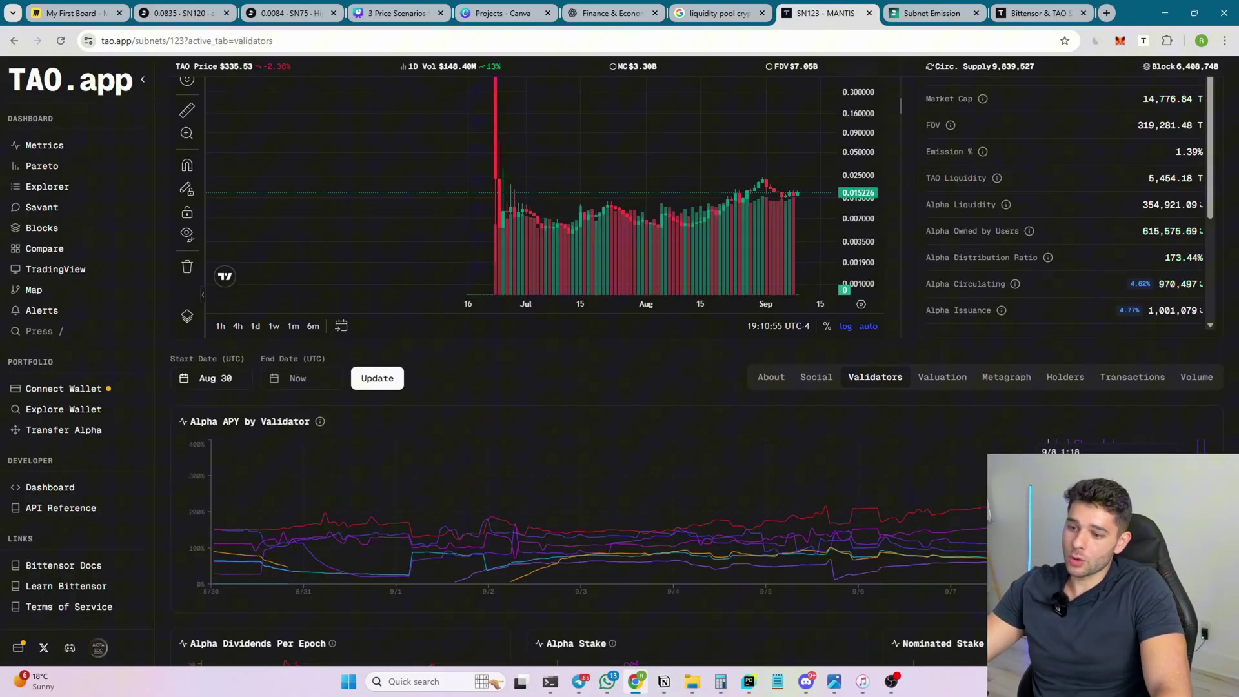
{"action": "scroll", "coordinate": [955, 510], "scroll_direction": "up", "scroll_amount": 4}
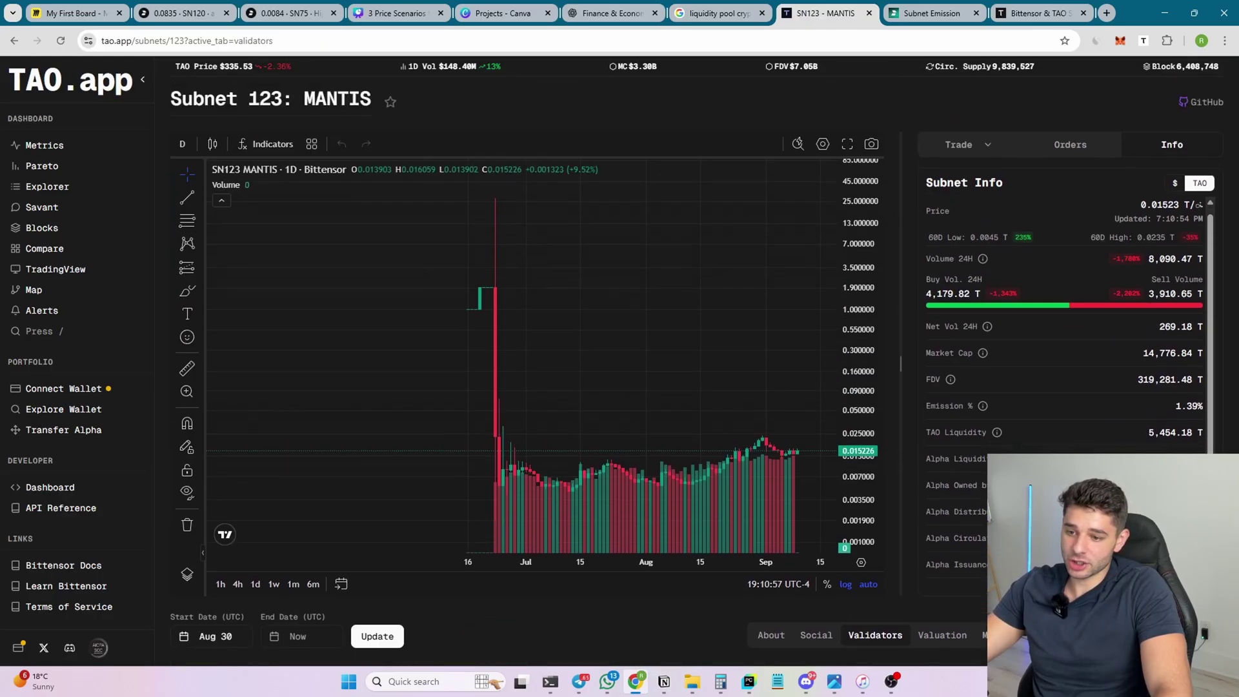
{"action": "scroll", "coordinate": [955, 509], "scroll_direction": "down", "scroll_amount": 2}
{"action": "scroll", "coordinate": [955, 509], "scroll_direction": "down", "scroll_amount": 2}
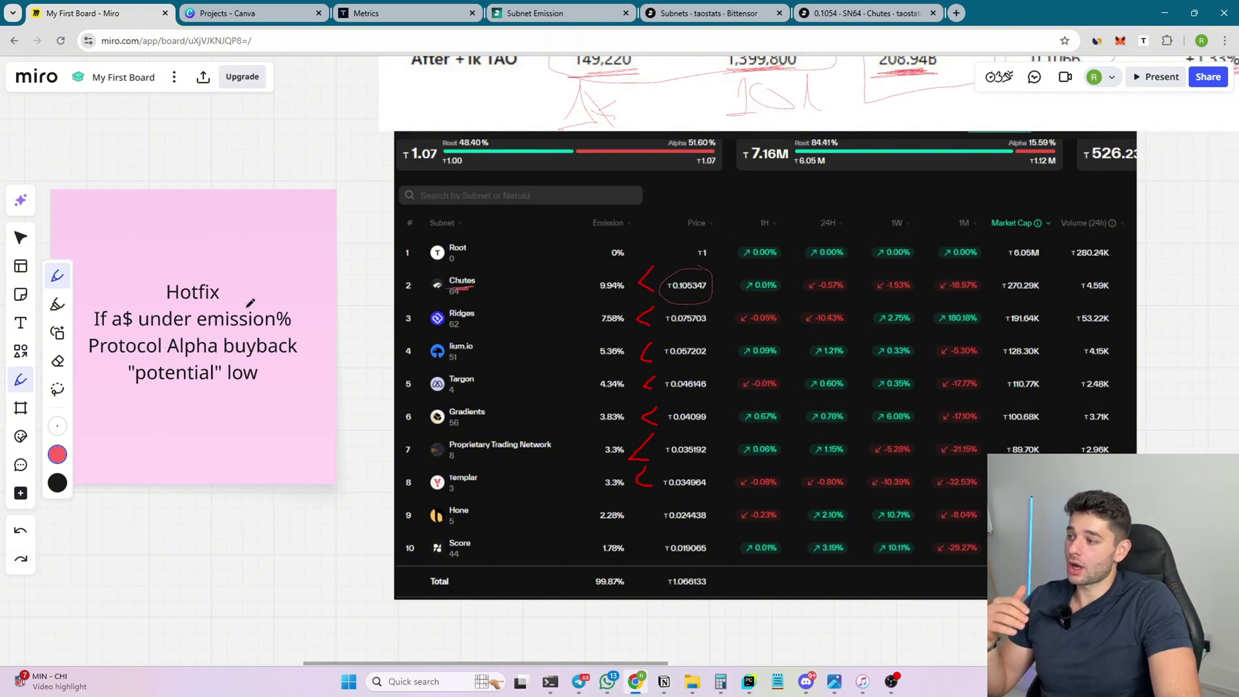
- Red-underline emission%, Alpha buyback and potential (twice) on the Hotfix note and circle Chutes' 9.94%
{"action": "left_click_drag", "start_coordinate": [211, 331], "coordinate": [315, 333]}
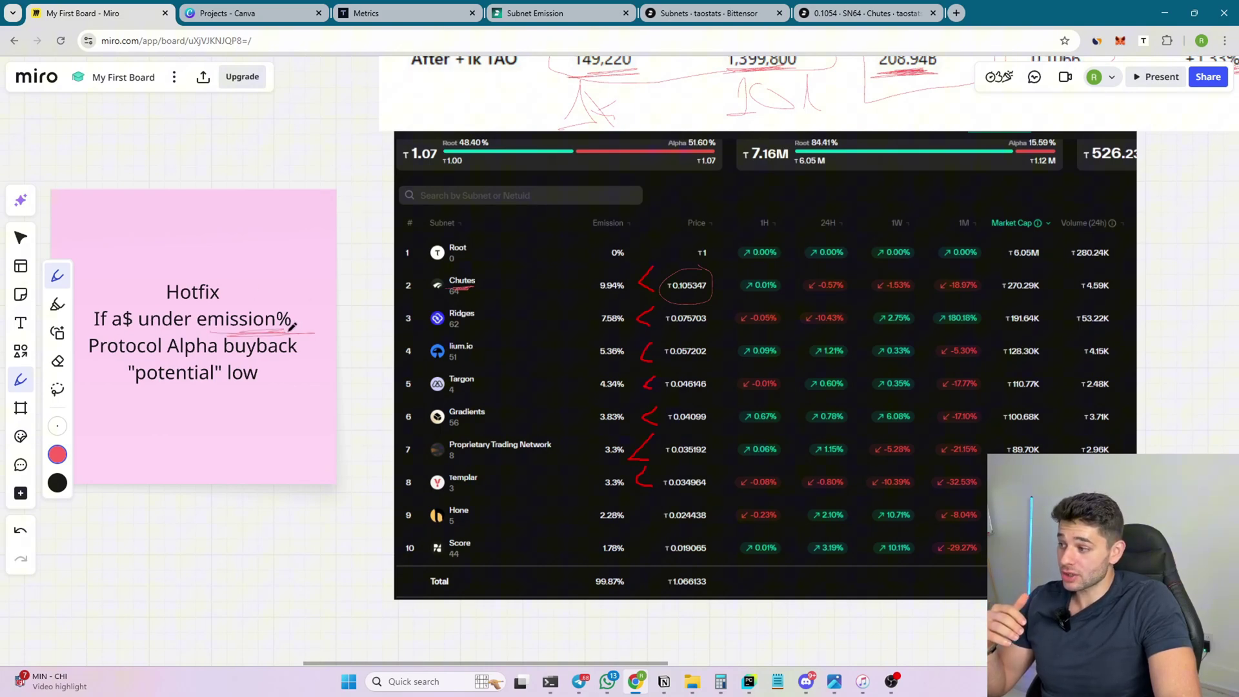
{"action": "left_click_drag", "start_coordinate": [167, 356], "coordinate": [296, 355]}
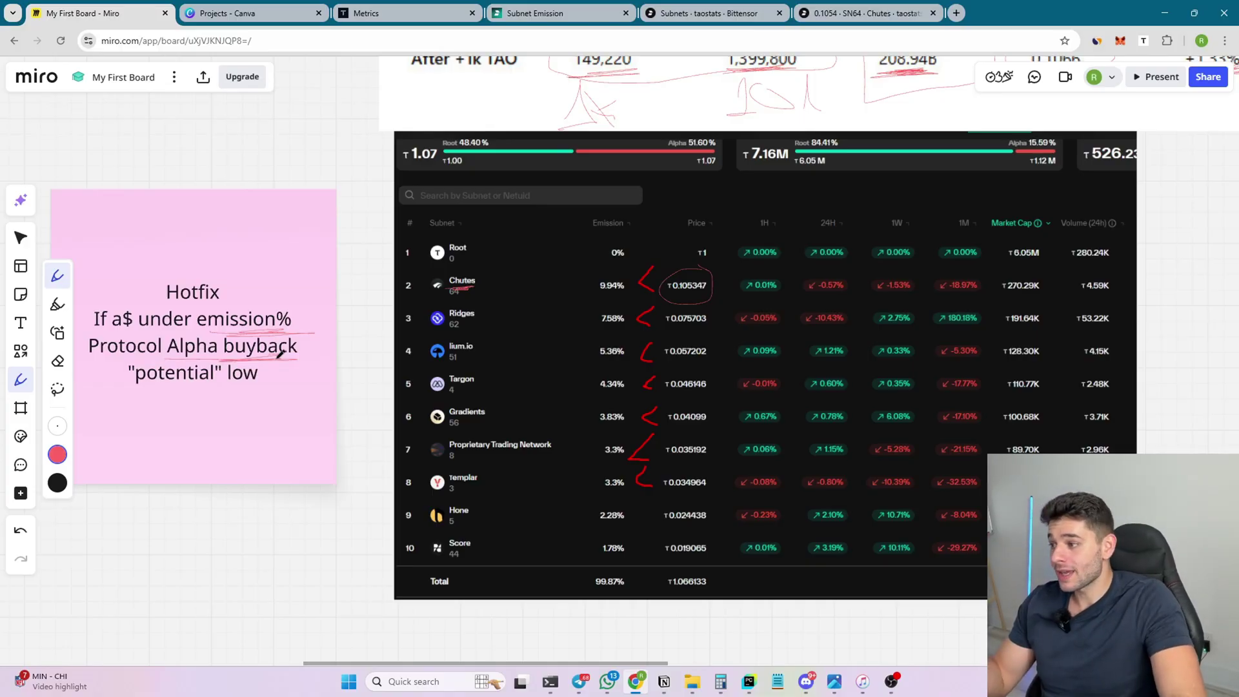
{"action": "mouse_move", "coordinate": [156, 385]}
{"action": "left_mouse_down"}
{"action": "mouse_move", "coordinate": [230, 386]}
{"action": "mouse_move", "coordinate": [165, 384]}
{"action": "left_mouse_up"}
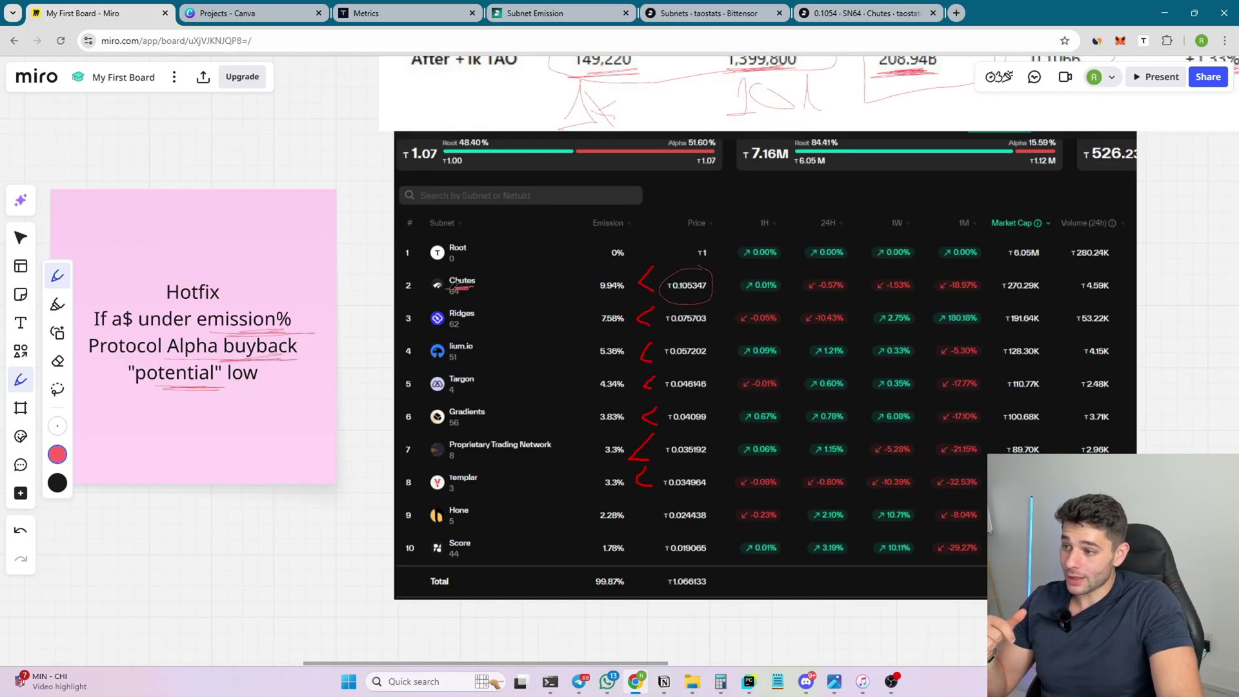
{"action": "mouse_move", "coordinate": [624, 274]}
{"action": "left_mouse_down"}
{"action": "mouse_move", "coordinate": [597, 293]}
{"action": "mouse_move", "coordinate": [624, 271]}
{"action": "left_mouse_up"}
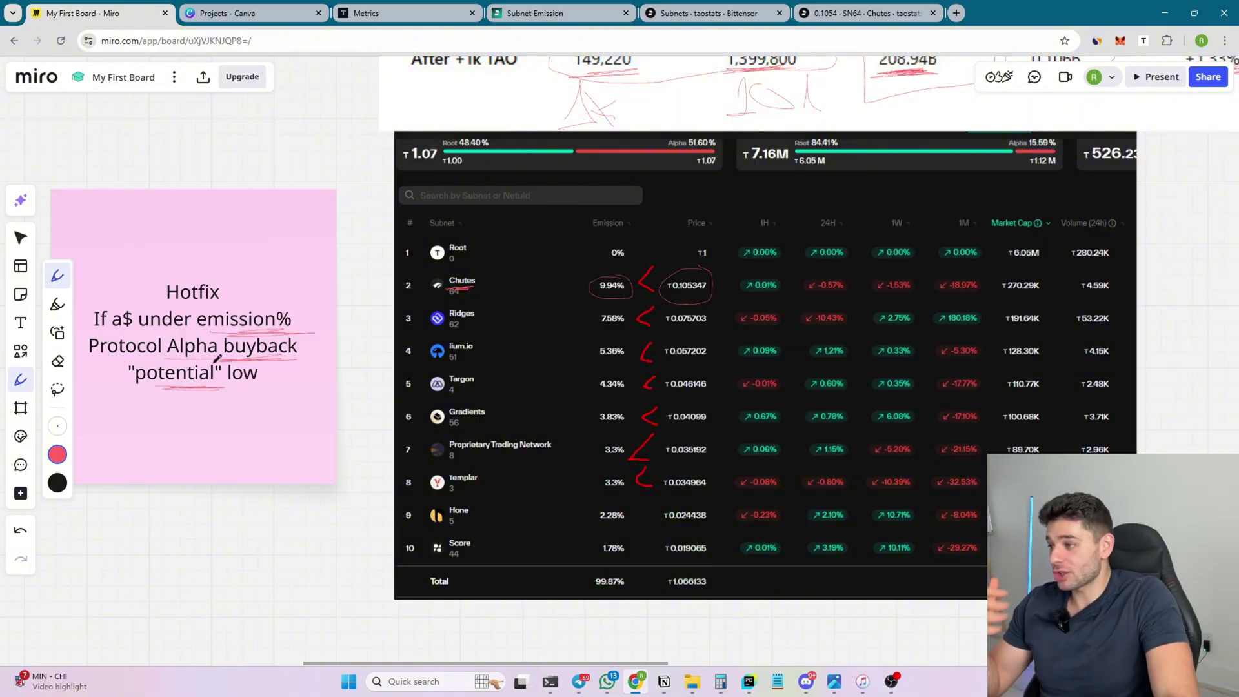
{"action": "left_click_drag", "start_coordinate": [223, 390], "coordinate": [185, 408]}
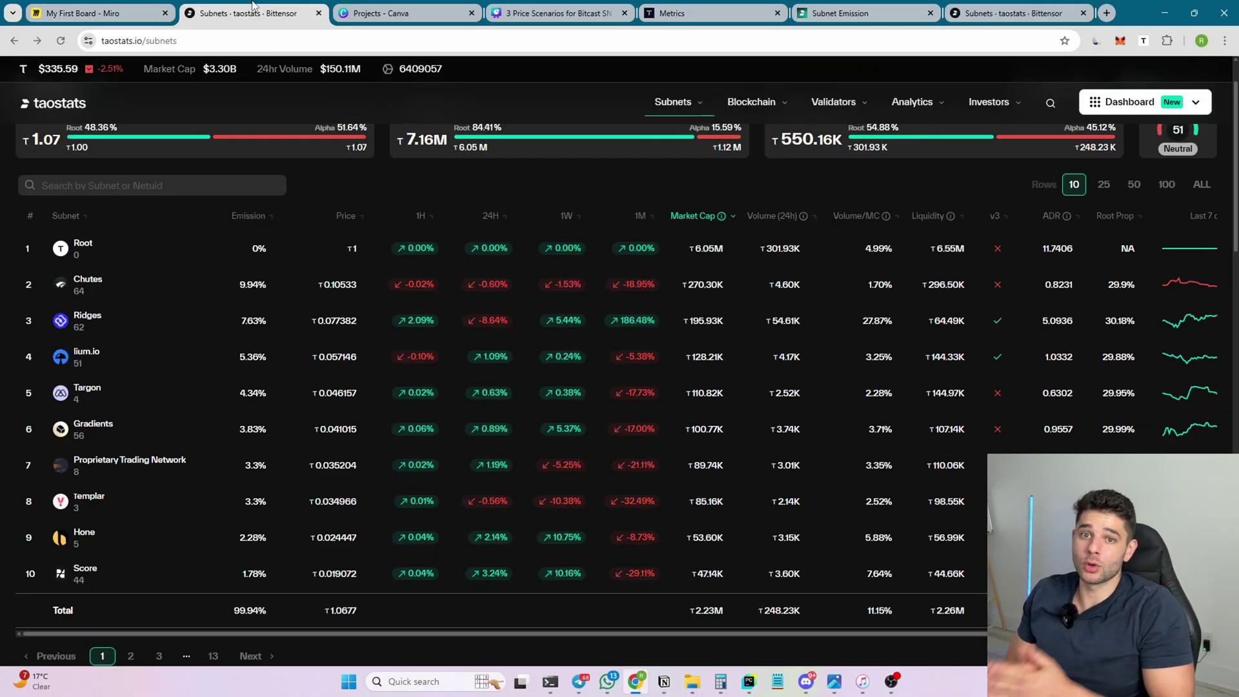
{"action": "scroll", "coordinate": [480, 193], "scroll_direction": "down", "scroll_amount": 3}
{"action": "scroll", "coordinate": [437, 414], "scroll_direction": "up", "scroll_amount": 5}
{"action": "scroll", "coordinate": [476, 260], "scroll_direction": "down", "scroll_amount": 3}
{"action": "scroll", "coordinate": [409, 406], "scroll_direction": "up", "scroll_amount": 3}
{"action": "scroll", "coordinate": [492, 302], "scroll_direction": "down", "scroll_amount": 2}
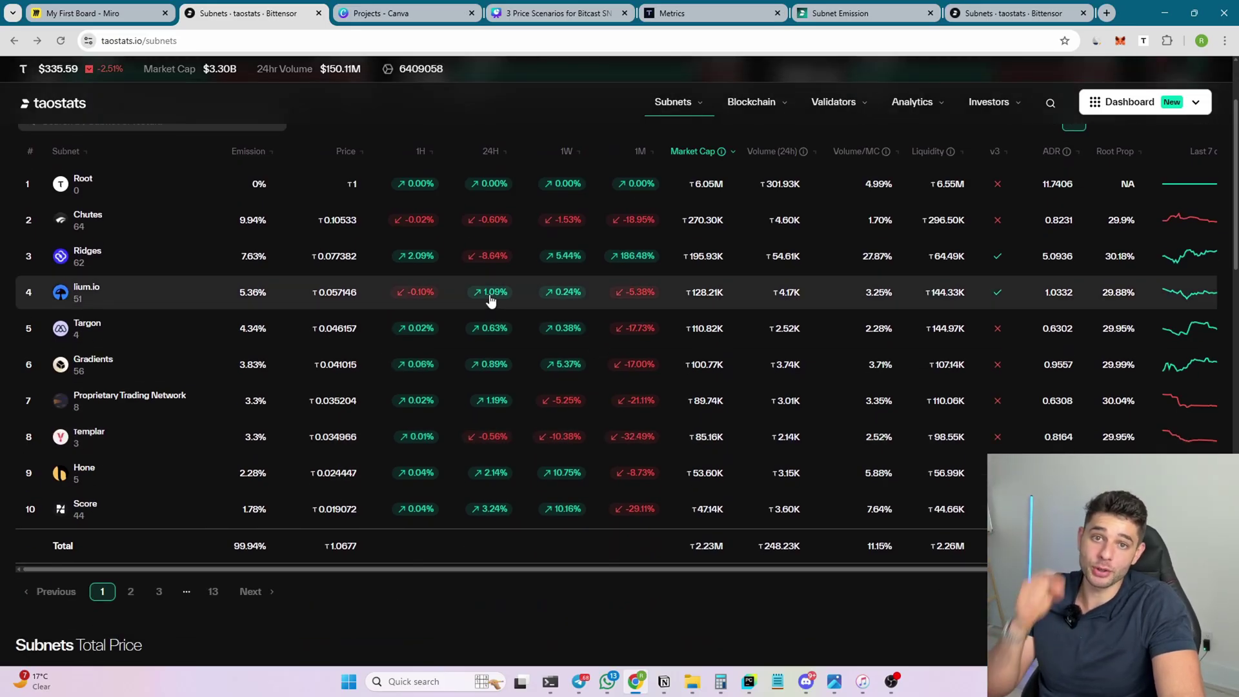
{"action": "scroll", "coordinate": [451, 288], "scroll_direction": "up", "scroll_amount": 1}
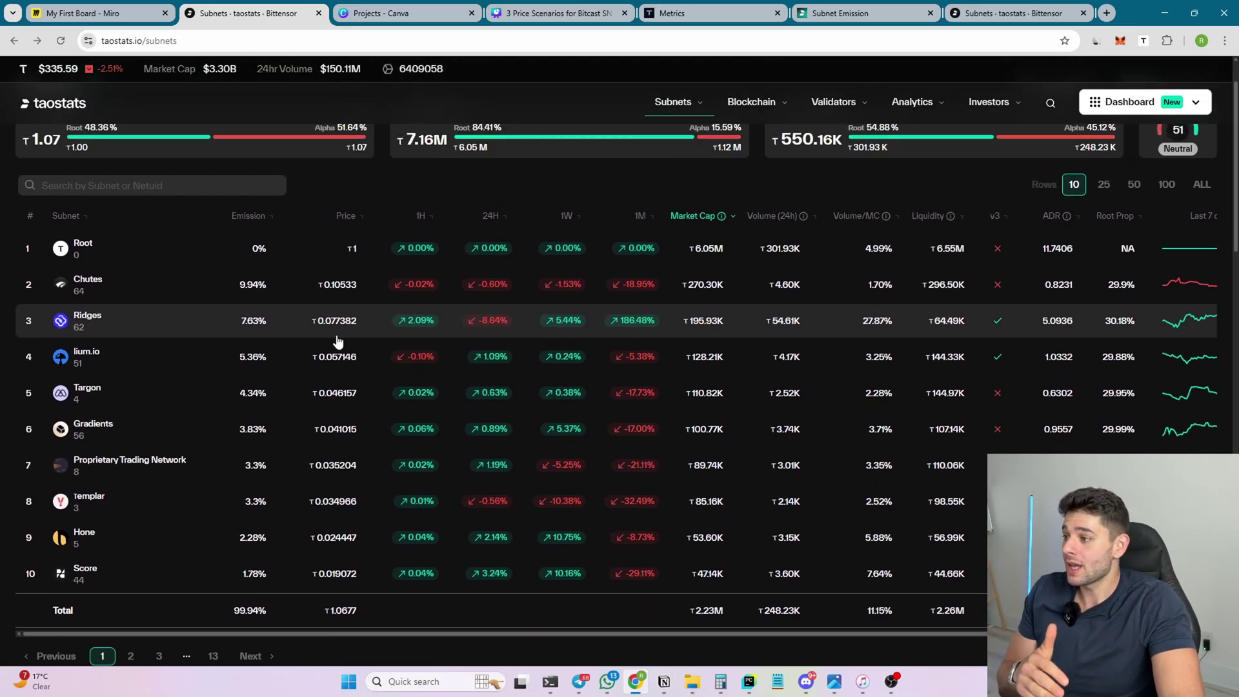
{"action": "left_click_drag", "start_coordinate": [155, 316], "coordinate": [259, 332]}
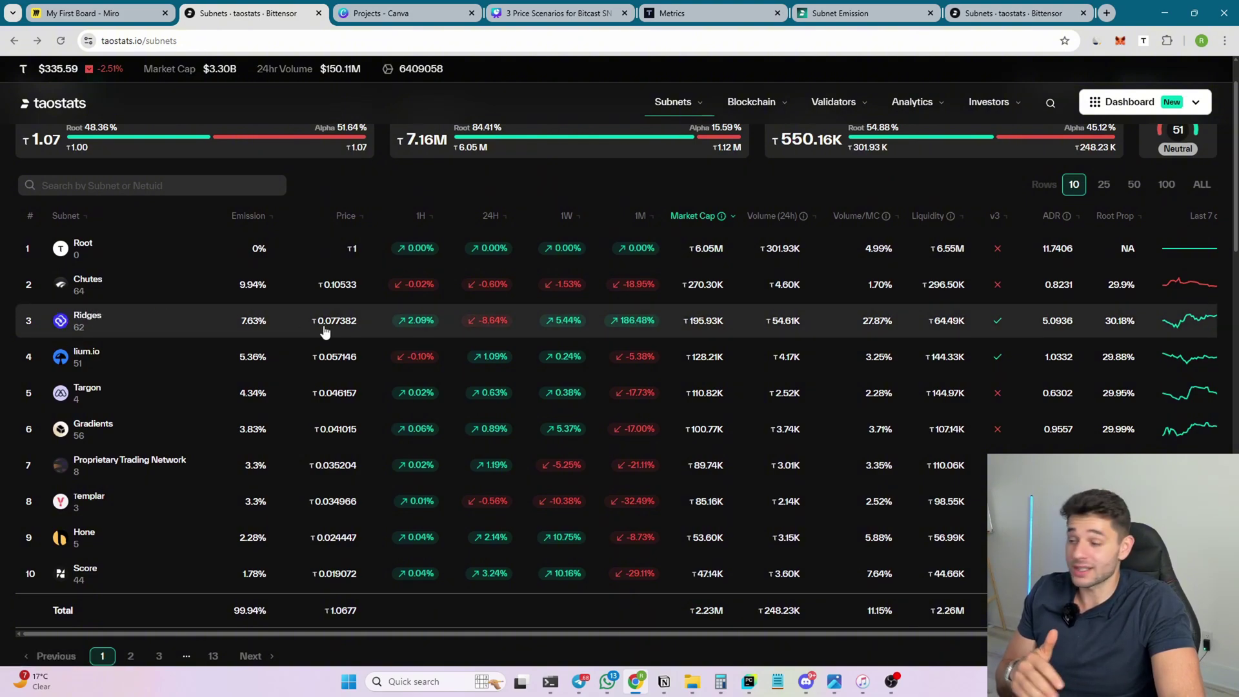
- Back on the Miro price-scenarios board, undo the old red circles and arrows
{"action": "left_click", "coordinate": [107, 8]}
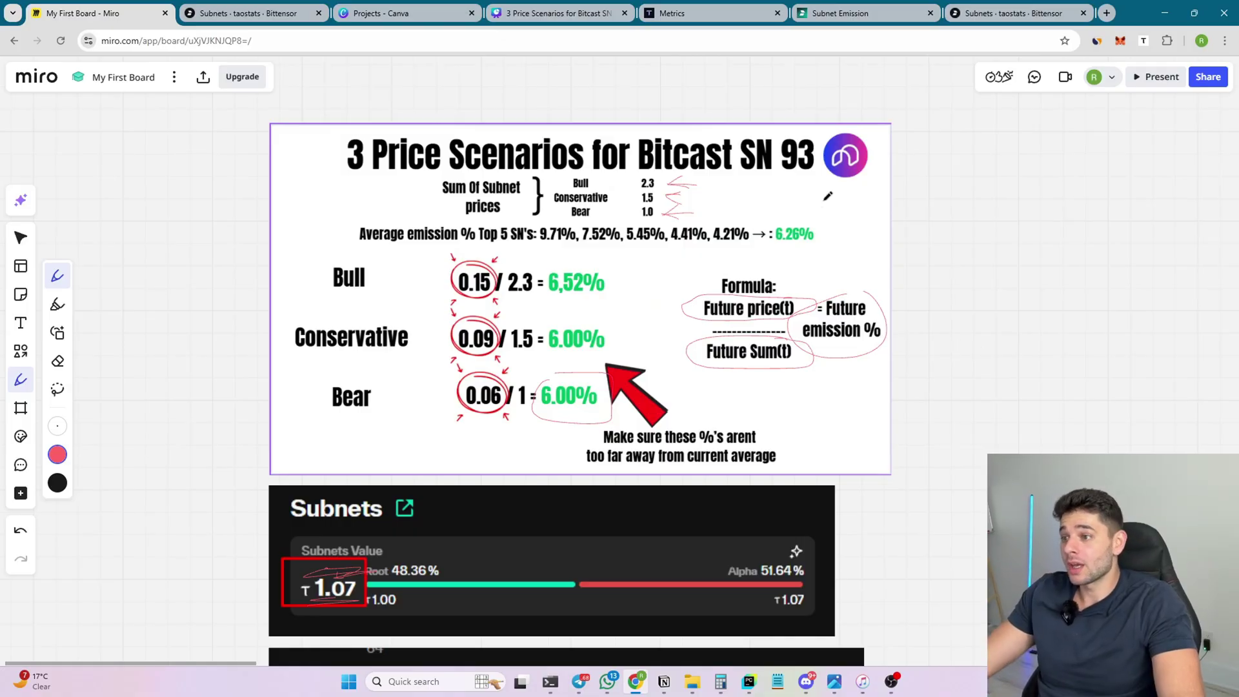
{"action": "key", "text": "ctrl+z"}
{"action": "key", "text": "ctrl+z"}
{"action": "key", "text": "ctrl+z"}
{"action": "key", "text": "ctrl+z"}
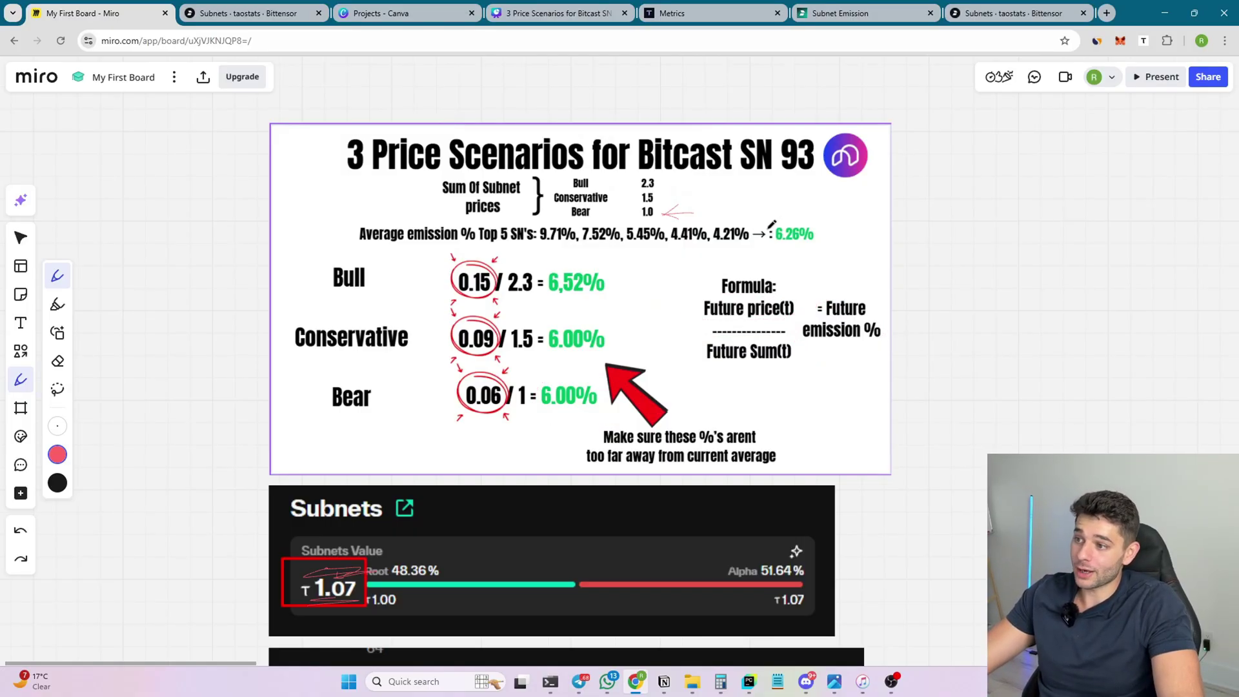
{"action": "key", "text": "ctrl+z"}
{"action": "key", "text": "ctrl+z"}
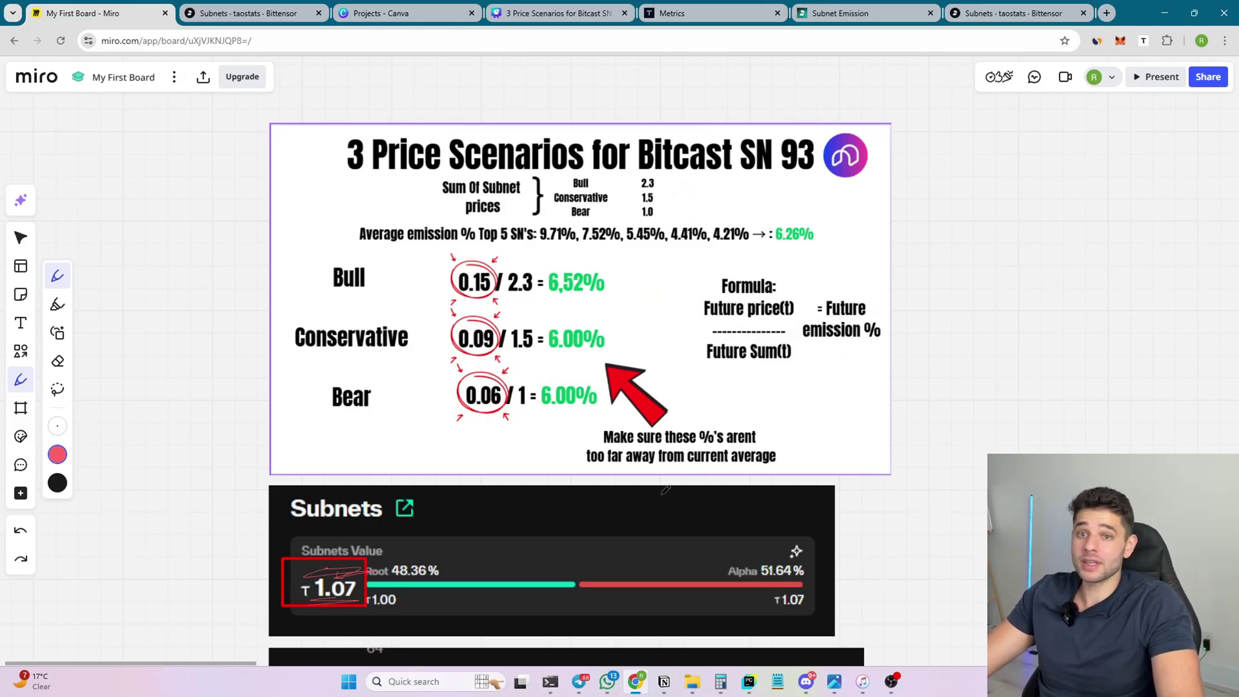
- Mark Future price(t), Future Sum(t), the subnet price sums and '= Future emission %' in the formula
{"action": "scroll", "coordinate": [629, 486], "scroll_direction": "down", "scroll_amount": 2}
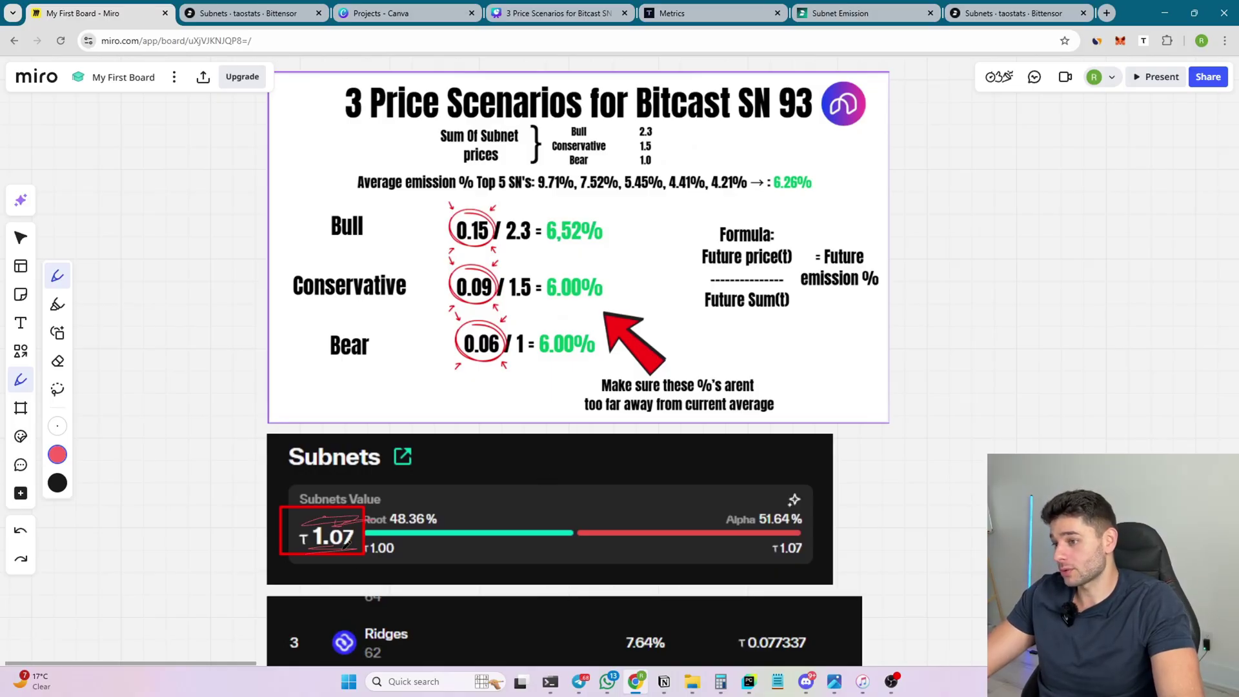
{"action": "mouse_move", "coordinate": [730, 266]}
{"action": "left_mouse_down"}
{"action": "mouse_move", "coordinate": [815, 264]}
{"action": "mouse_move", "coordinate": [735, 267]}
{"action": "mouse_move", "coordinate": [777, 263]}
{"action": "mouse_move", "coordinate": [735, 267]}
{"action": "mouse_move", "coordinate": [785, 276]}
{"action": "left_mouse_up"}
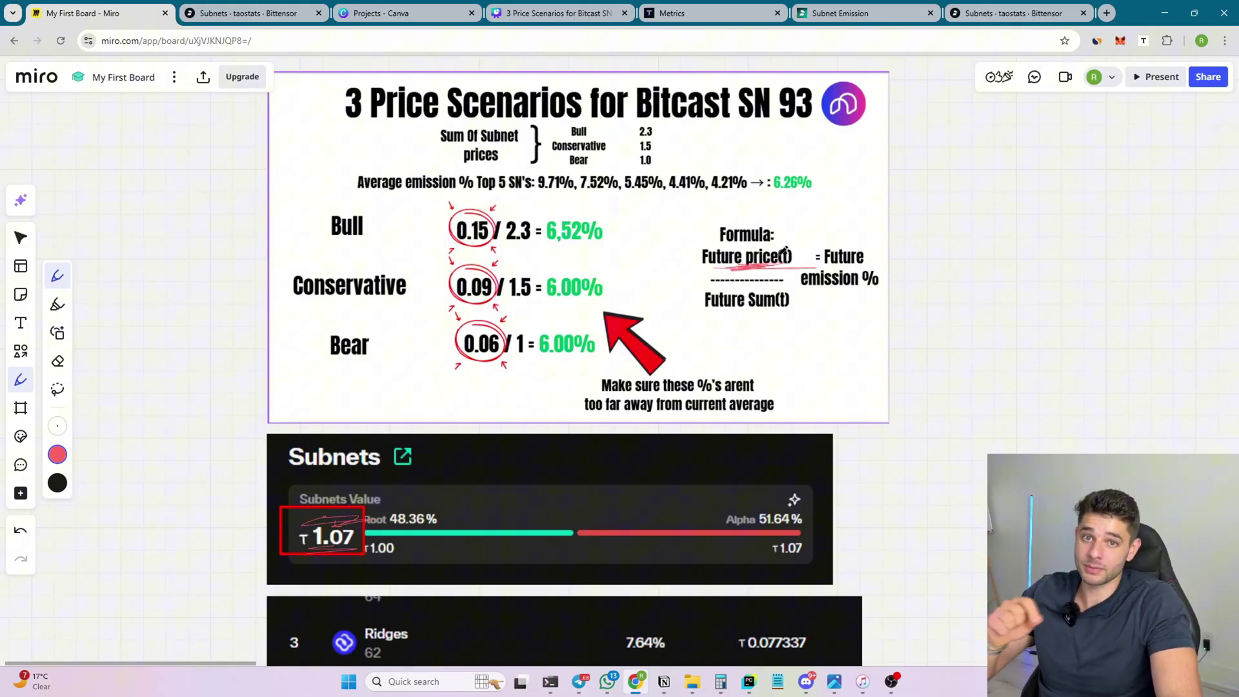
{"action": "mouse_move", "coordinate": [796, 309]}
{"action": "left_mouse_down"}
{"action": "mouse_move", "coordinate": [721, 314]}
{"action": "mouse_move", "coordinate": [795, 308]}
{"action": "left_mouse_up"}
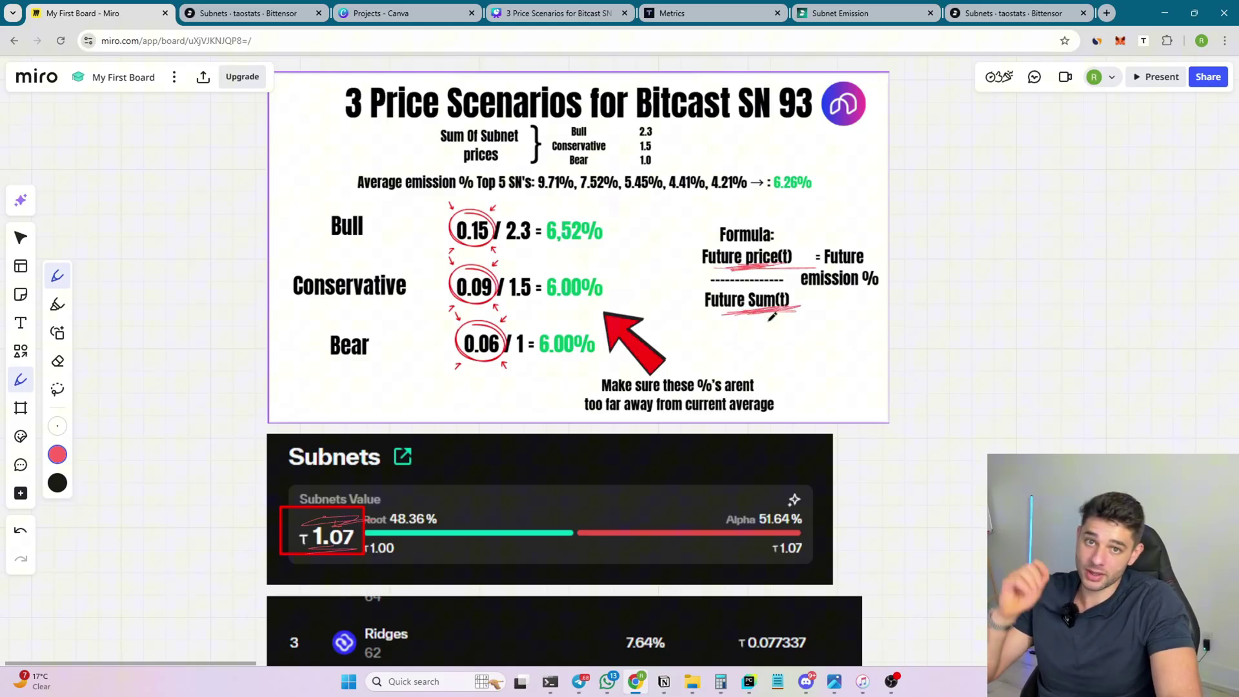
{"action": "mouse_move", "coordinate": [681, 157]}
{"action": "left_mouse_down"}
{"action": "mouse_move", "coordinate": [649, 157]}
{"action": "mouse_move", "coordinate": [664, 162]}
{"action": "mouse_move", "coordinate": [665, 146]}
{"action": "mouse_move", "coordinate": [678, 150]}
{"action": "mouse_move", "coordinate": [669, 133]}
{"action": "mouse_move", "coordinate": [680, 136]}
{"action": "left_mouse_up"}
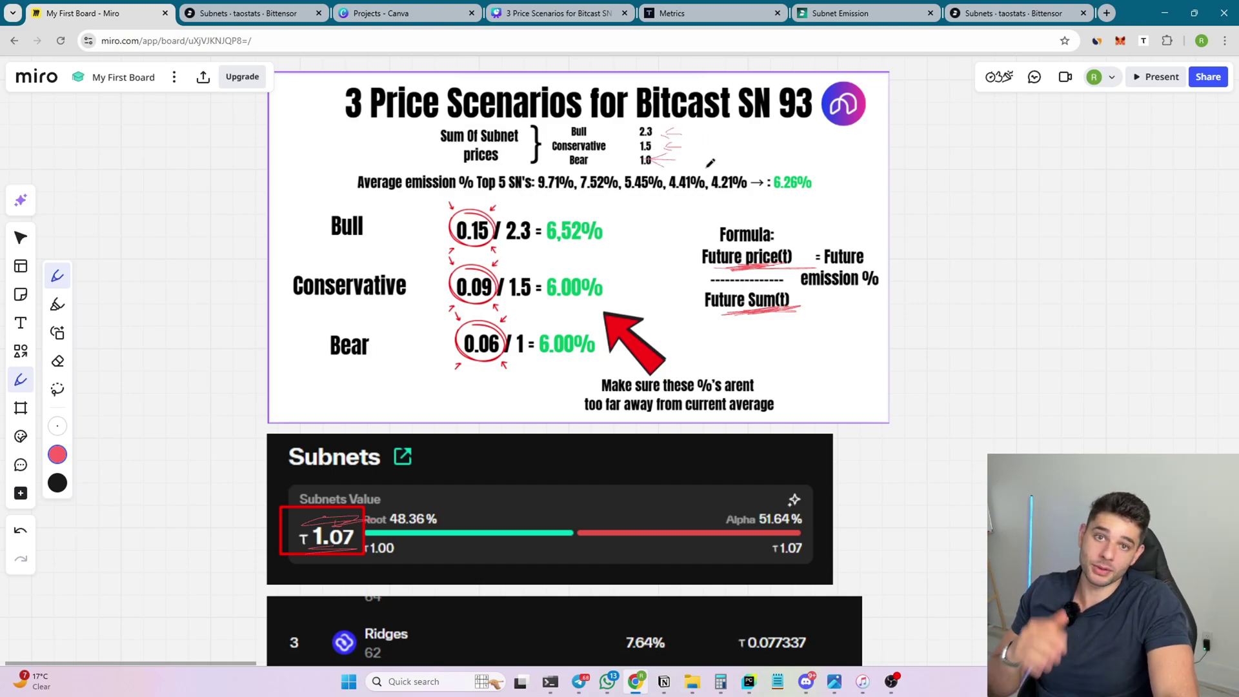
{"action": "mouse_move", "coordinate": [827, 235]}
{"action": "left_mouse_down"}
{"action": "mouse_move", "coordinate": [904, 258]}
{"action": "mouse_move", "coordinate": [835, 240]}
{"action": "left_mouse_up"}
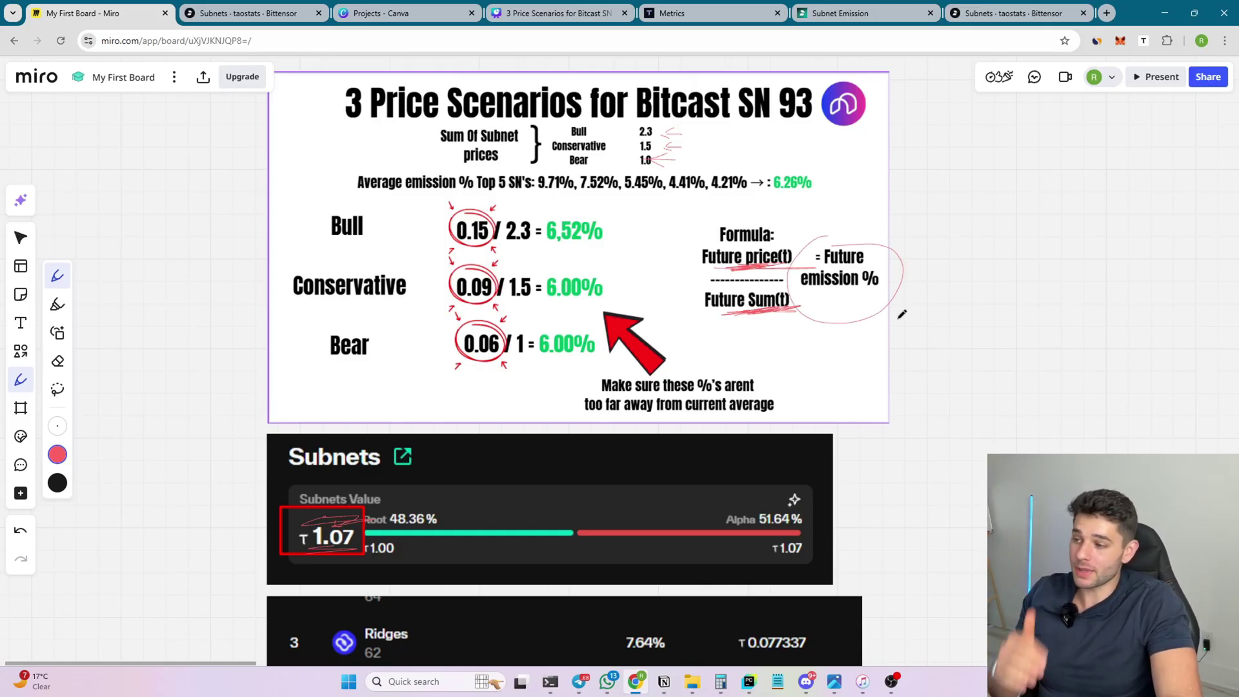
- Circle the Bear row's 0.06 and 6.00% and the Bull row's 6,52% result
{"action": "scroll", "coordinate": [916, 468], "scroll_direction": "left", "scroll_amount": 1}
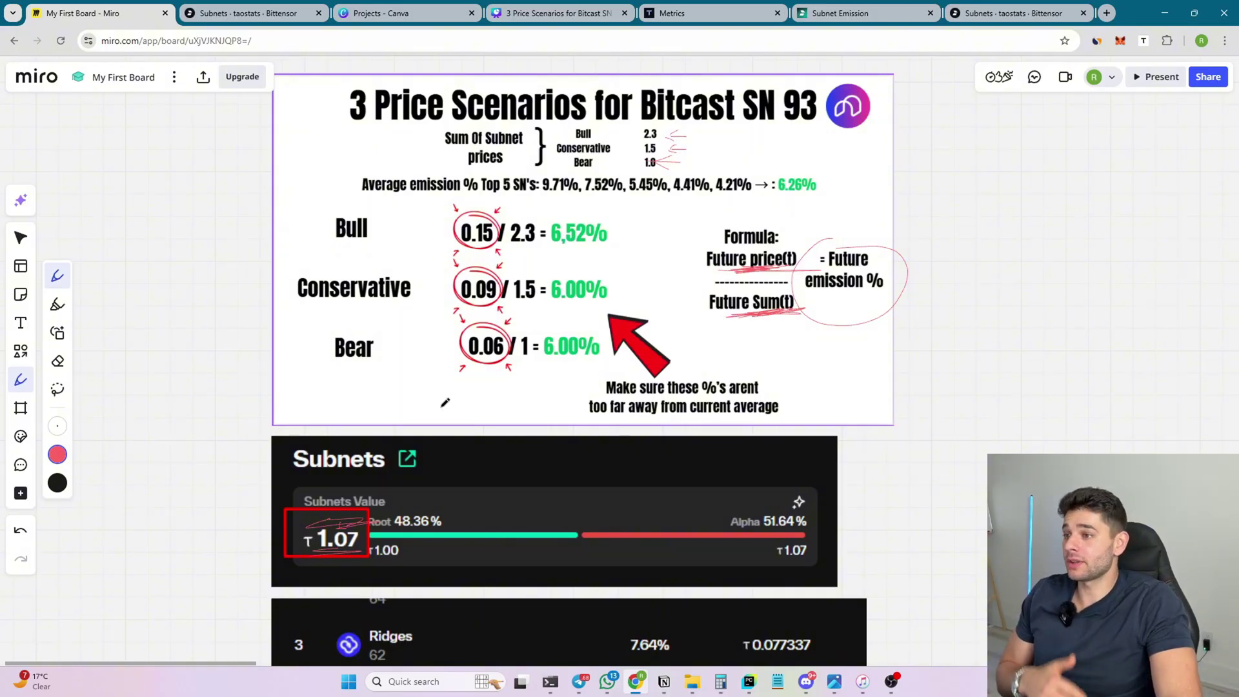
{"action": "left_click_drag", "start_coordinate": [463, 330], "coordinate": [475, 366]}
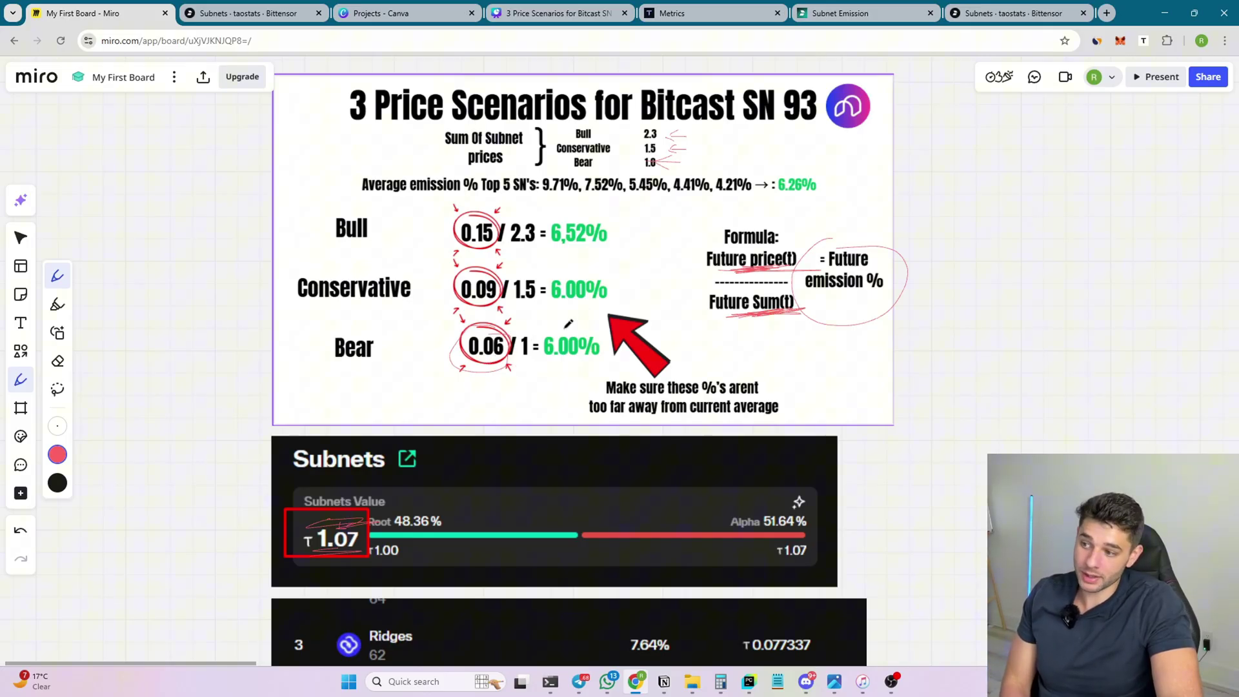
{"action": "mouse_move", "coordinate": [568, 323]}
{"action": "left_mouse_down"}
{"action": "mouse_move", "coordinate": [558, 365]}
{"action": "mouse_move", "coordinate": [567, 323]}
{"action": "left_mouse_up"}
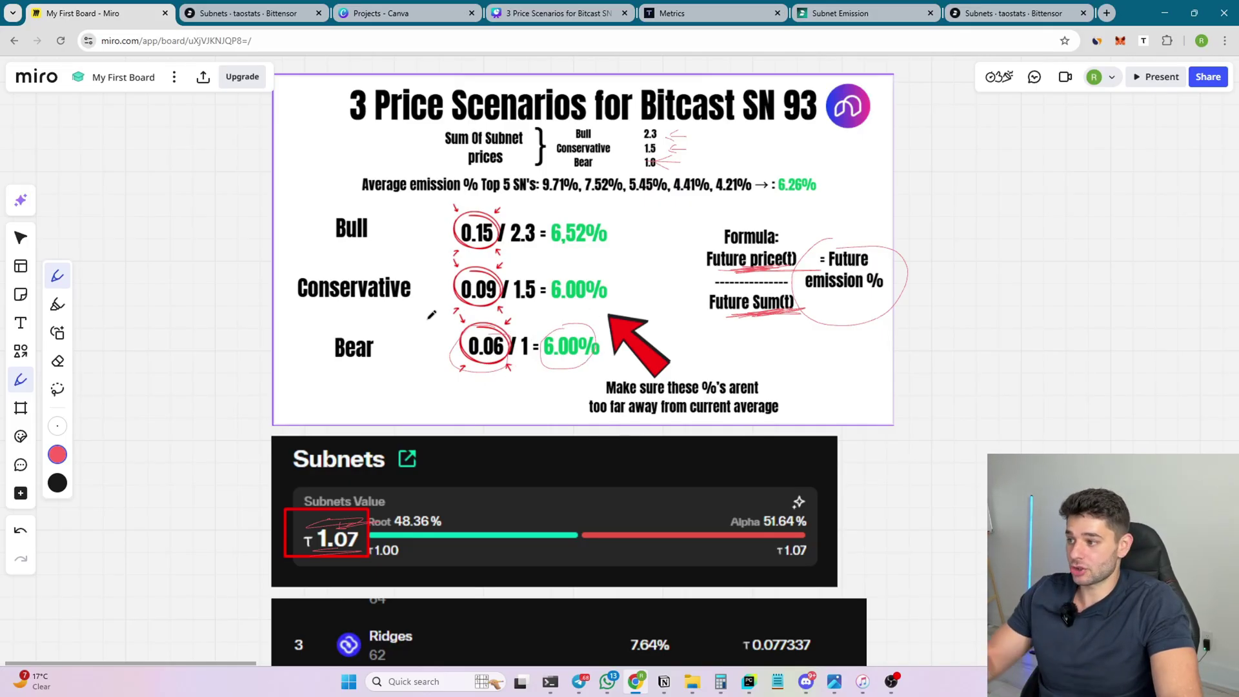
{"action": "mouse_move", "coordinate": [471, 204]}
{"action": "left_mouse_down"}
{"action": "mouse_move", "coordinate": [451, 261]}
{"action": "mouse_move", "coordinate": [500, 208]}
{"action": "left_mouse_up"}
{"action": "key", "text": "ctrl+z"}
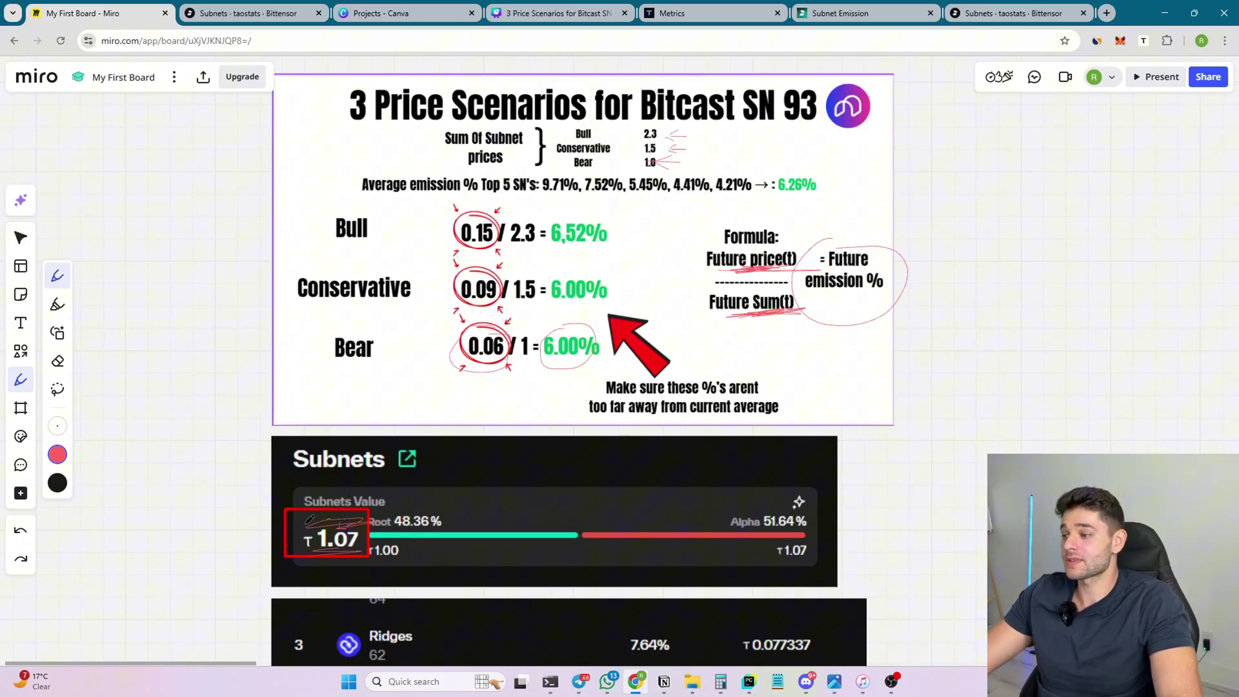
{"action": "mouse_move", "coordinate": [574, 207]}
{"action": "left_mouse_down"}
{"action": "mouse_move", "coordinate": [587, 263]}
{"action": "mouse_move", "coordinate": [604, 201]}
{"action": "left_mouse_up"}
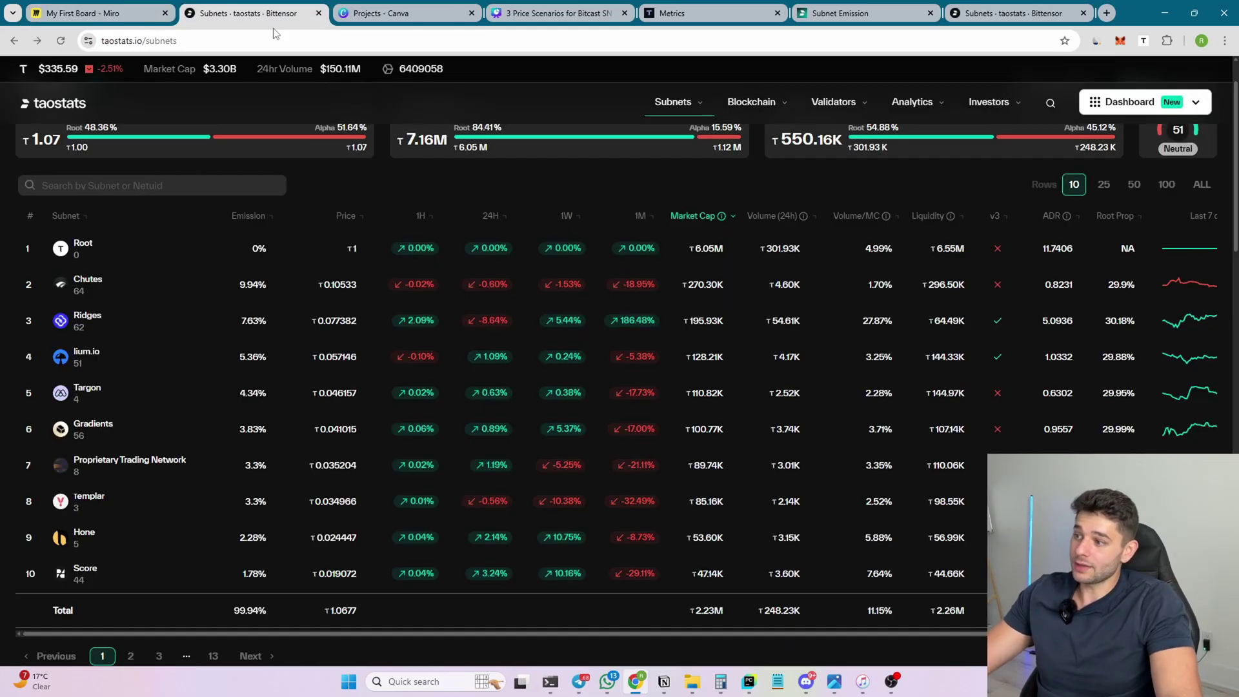
{"action": "left_click", "coordinate": [284, 13]}
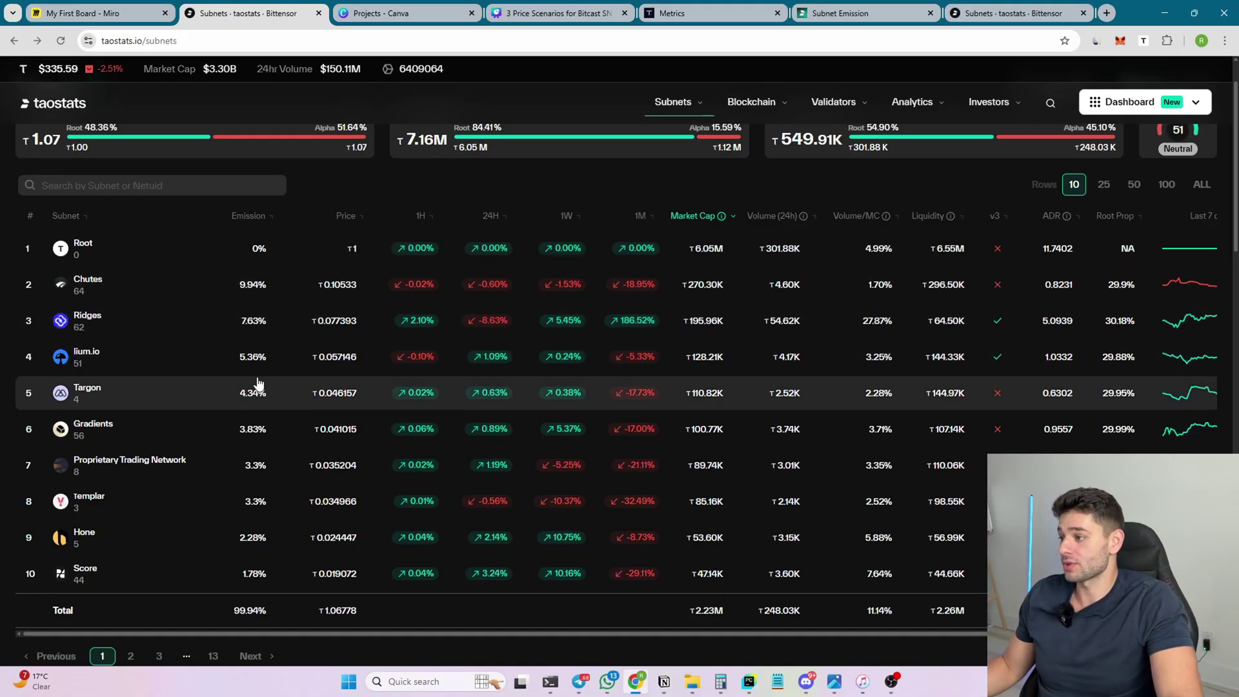
- Return from the taostats Subnets table to the Miro price-scenarios board
{"action": "left_click", "coordinate": [97, 13]}
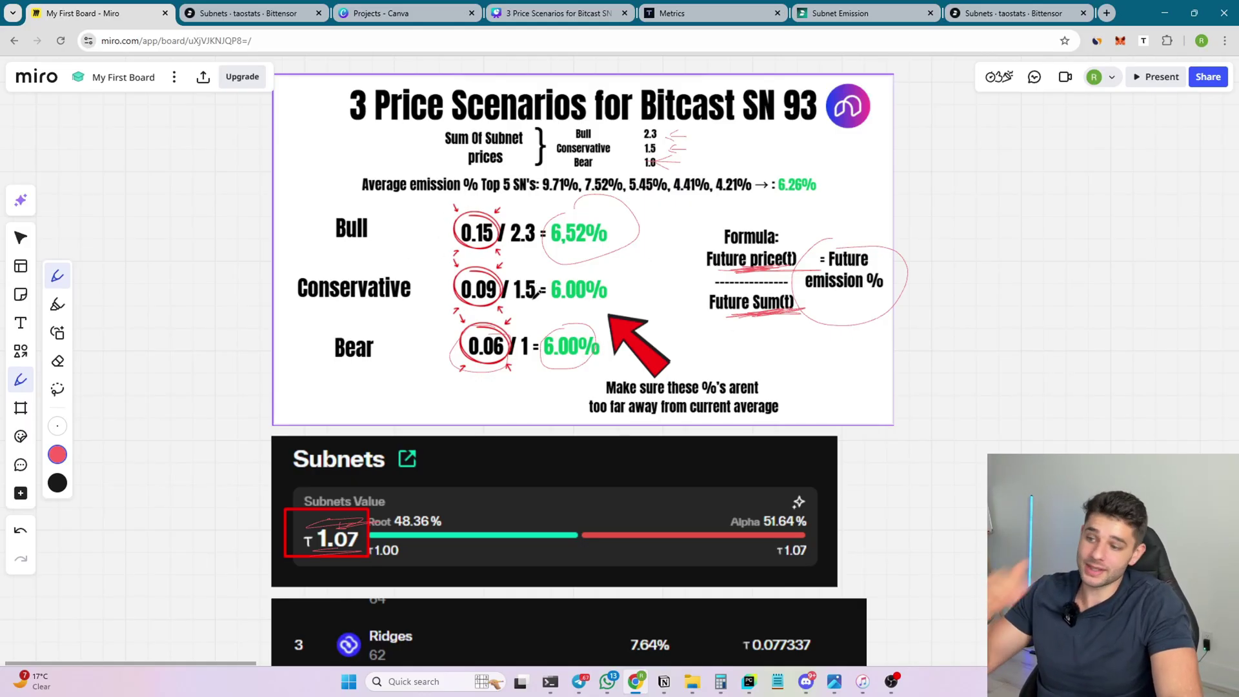
- Circle Ridges' 7.64% emission and τ0.077337 price, and handwrite a figure beside the Ridges row
{"action": "scroll", "coordinate": [639, 509], "scroll_direction": "down", "scroll_amount": 4}
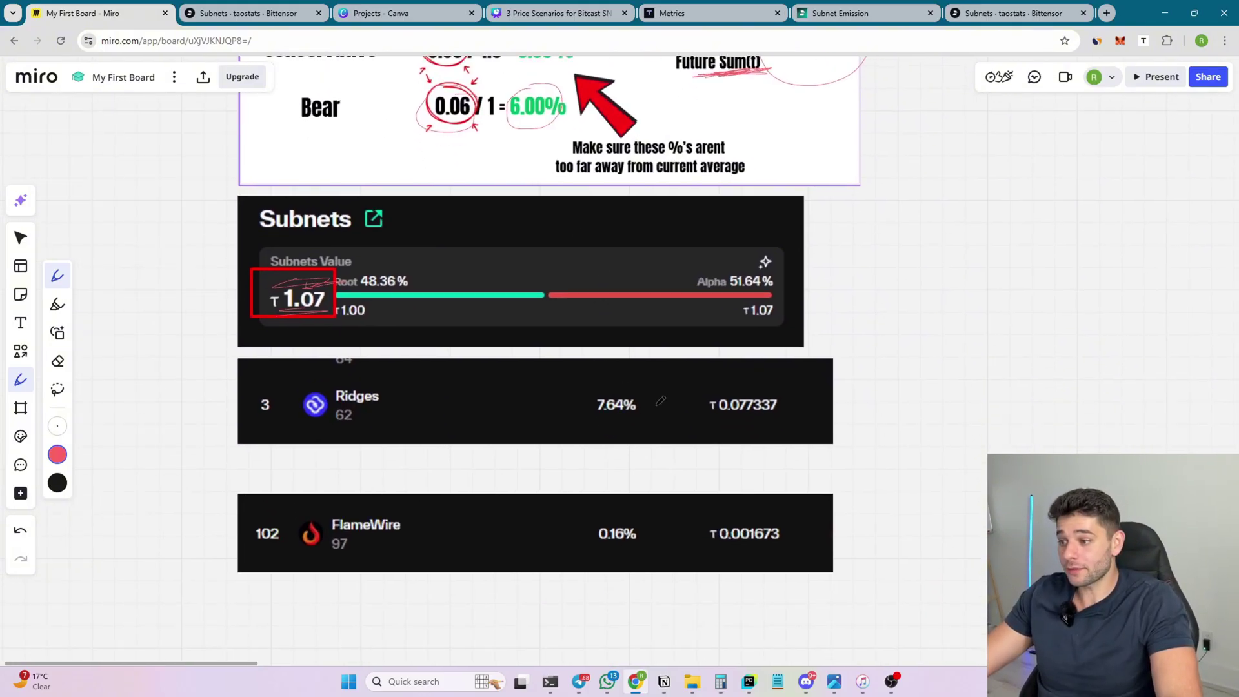
{"action": "left_click_drag", "start_coordinate": [592, 386], "coordinate": [600, 380]}
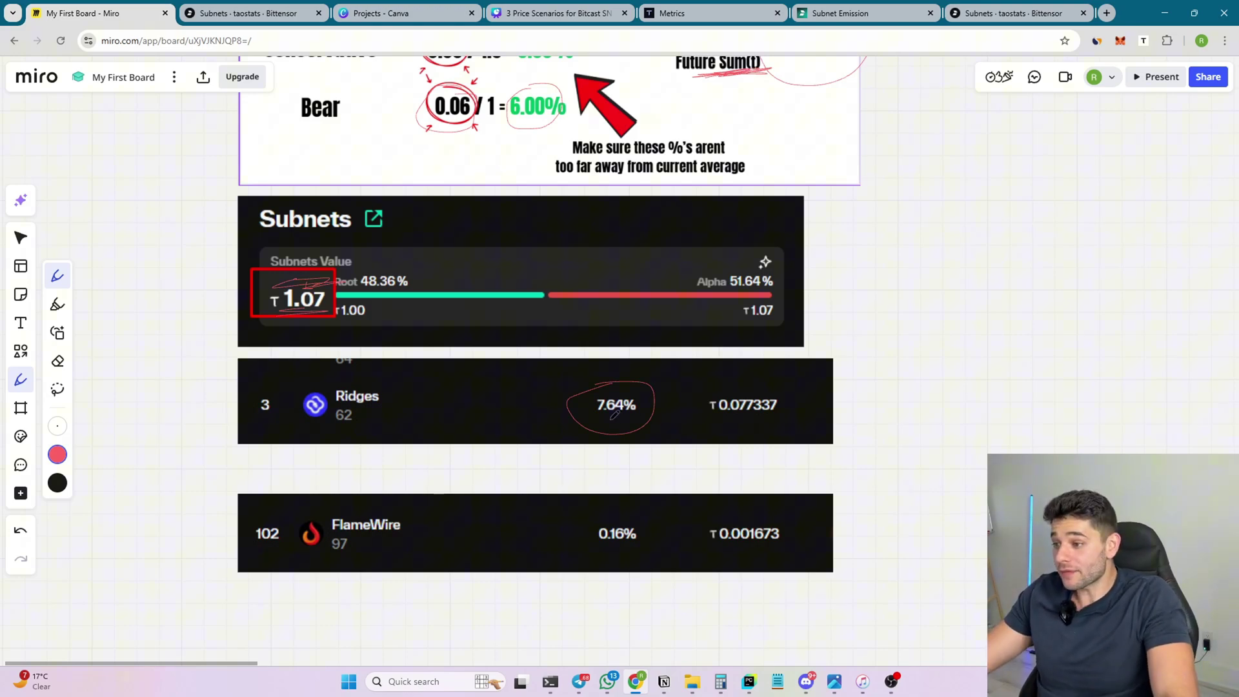
{"action": "scroll", "coordinate": [614, 414], "scroll_direction": "down", "scroll_amount": 1}
{"action": "scroll", "coordinate": [533, 402], "scroll_direction": "up", "scroll_amount": 1}
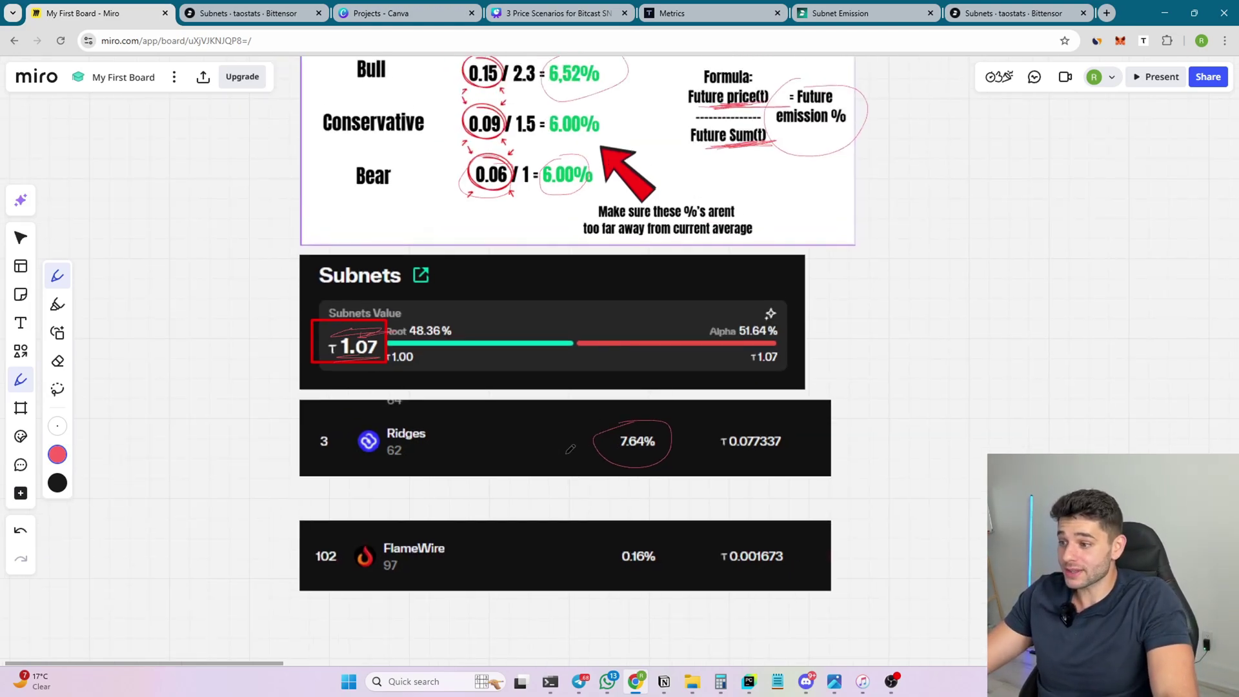
{"action": "mouse_move", "coordinate": [783, 412]}
{"action": "left_mouse_down"}
{"action": "mouse_move", "coordinate": [808, 412]}
{"action": "mouse_move", "coordinate": [742, 411]}
{"action": "left_mouse_up"}
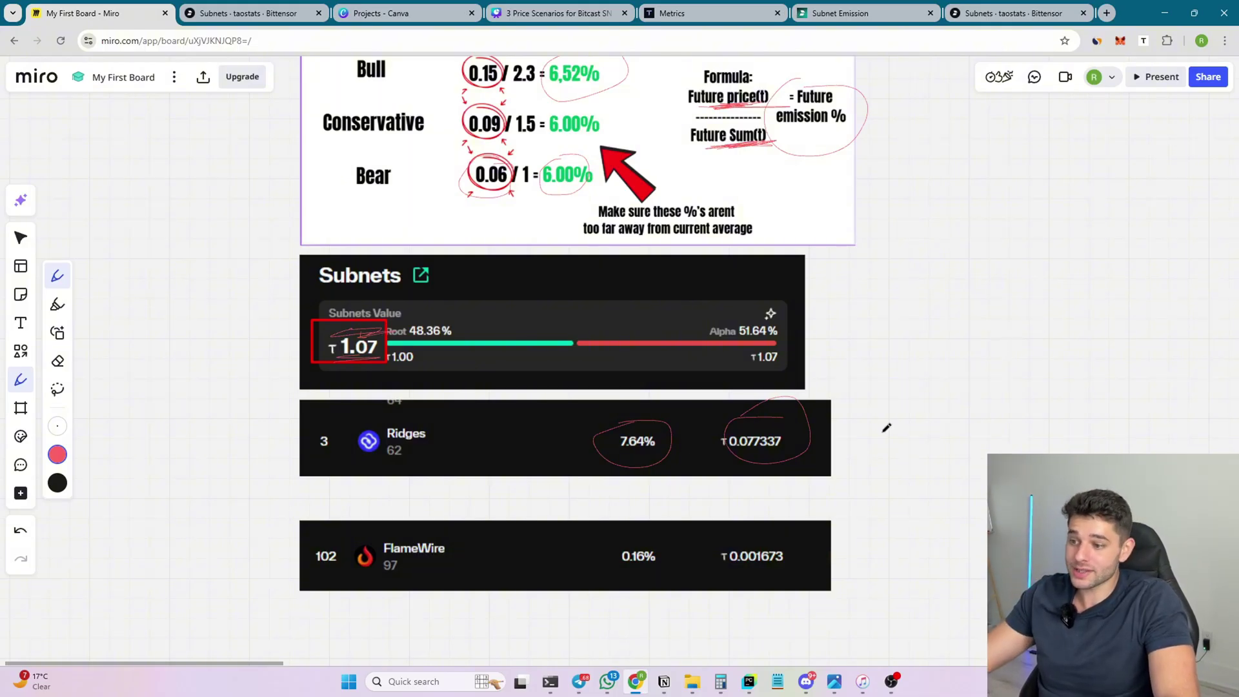
{"action": "left_click_drag", "start_coordinate": [860, 445], "coordinate": [859, 464]}
{"action": "left_click_drag", "start_coordinate": [900, 387], "coordinate": [969, 466]}
{"action": "left_click_drag", "start_coordinate": [1047, 355], "coordinate": [1012, 453]}
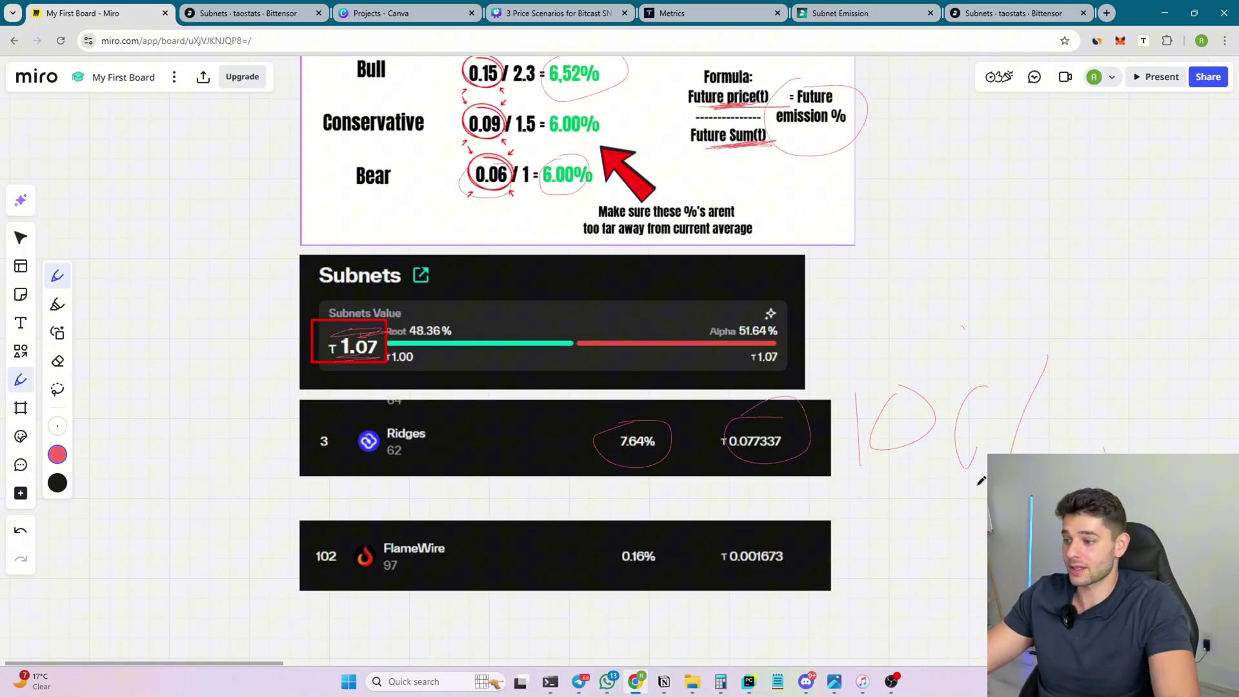
- Circle FlameWire's 0.16% emission and handwrite a figure beside the FlameWire row
{"action": "scroll", "coordinate": [556, 604], "scroll_direction": "down", "scroll_amount": 2}
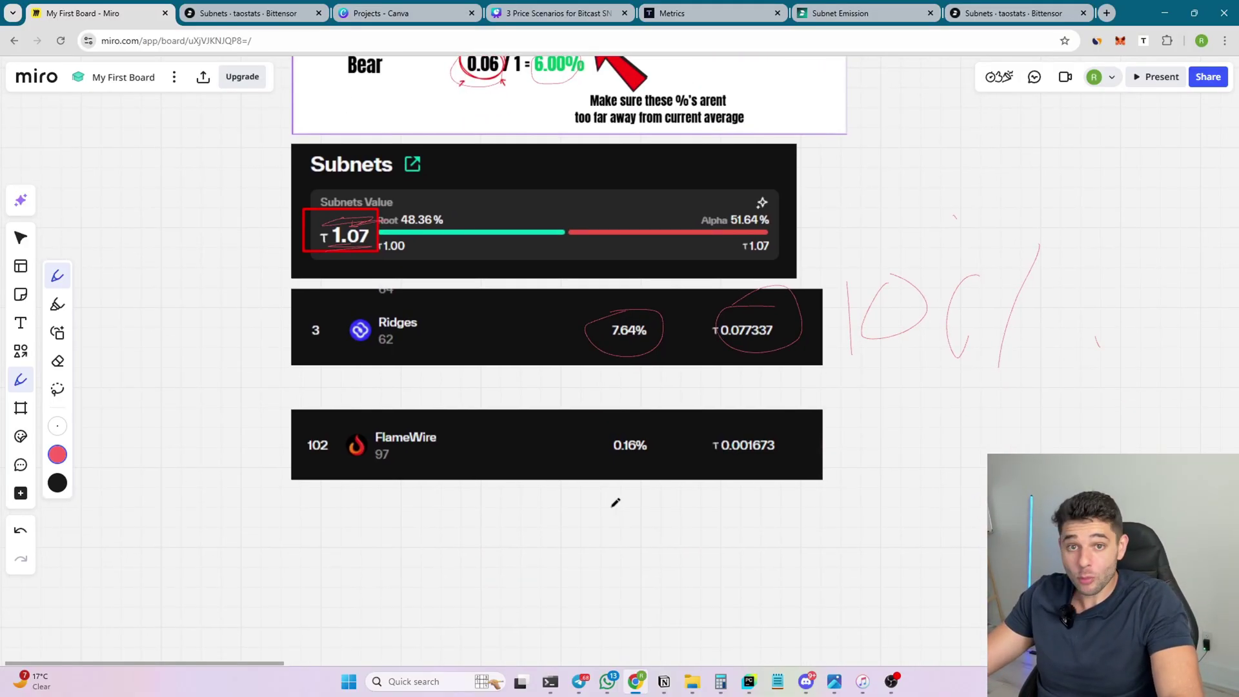
{"action": "scroll", "coordinate": [605, 472], "scroll_direction": "up", "scroll_amount": 2}
{"action": "mouse_move", "coordinate": [647, 419]}
{"action": "left_mouse_down"}
{"action": "mouse_move", "coordinate": [590, 463]}
{"action": "mouse_move", "coordinate": [651, 419]}
{"action": "left_mouse_up"}
{"action": "left_click_drag", "start_coordinate": [897, 438], "coordinate": [932, 472]}
{"action": "left_click_drag", "start_coordinate": [979, 397], "coordinate": [962, 466]}
{"action": "left_click_drag", "start_coordinate": [1021, 414], "coordinate": [1010, 484]}
{"action": "scroll", "coordinate": [1002, 454], "scroll_direction": "right", "scroll_amount": 3}
{"action": "scroll", "coordinate": [1002, 454], "scroll_direction": "down", "scroll_amount": 2}
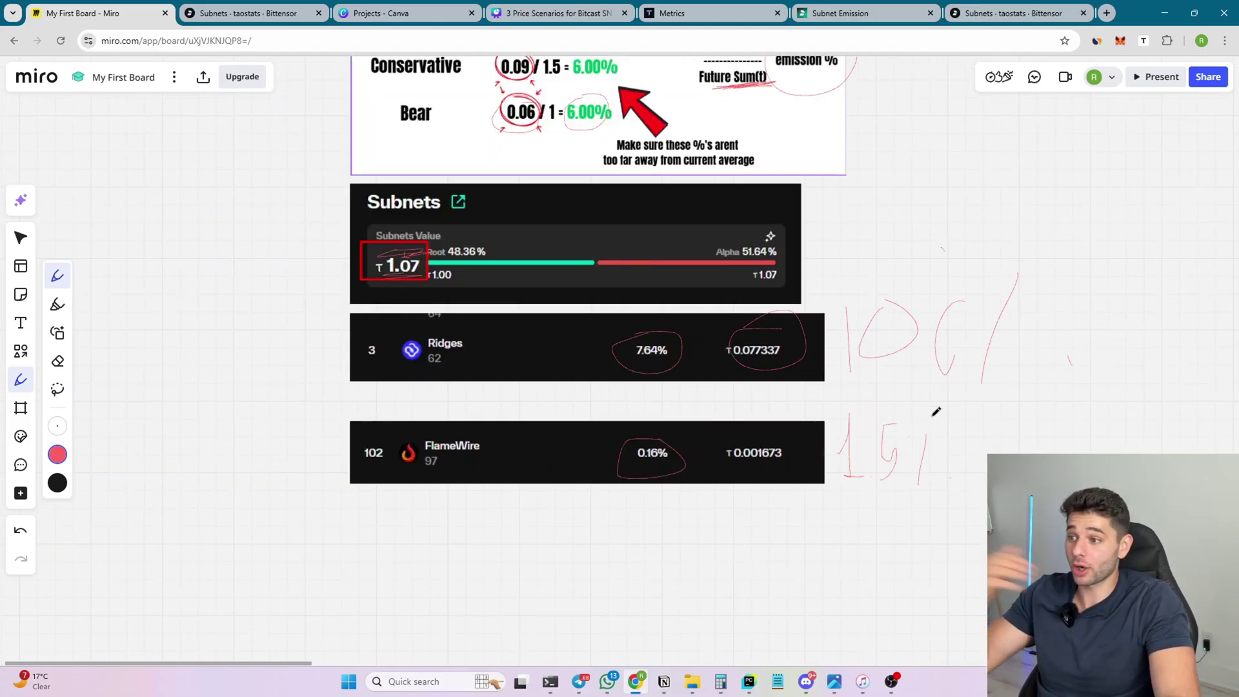